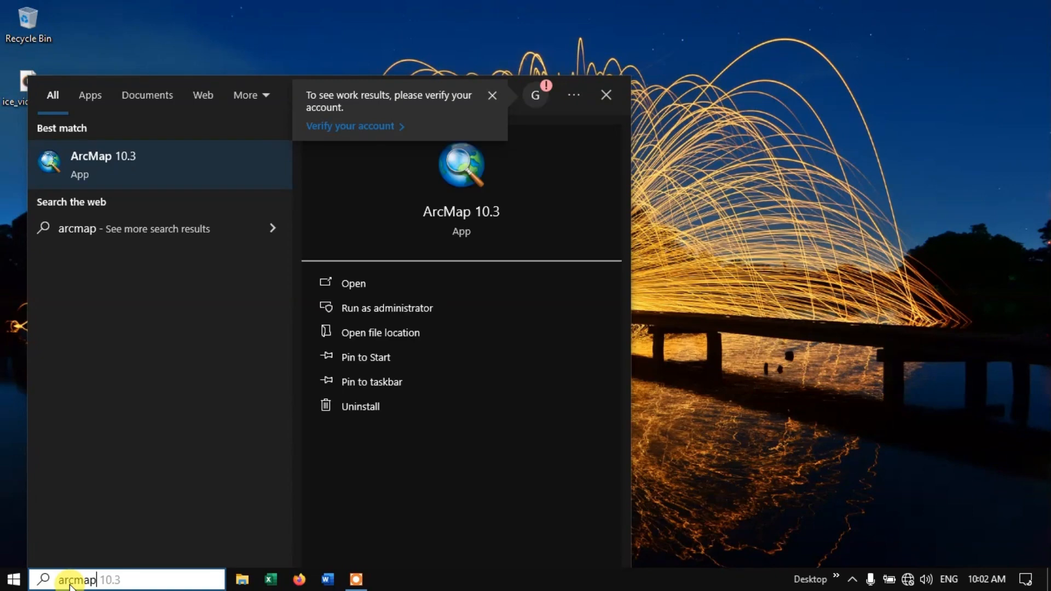
Launch ArcMap 10.3 and dismiss the Getting Started dialog to work in a blank, untitled map.
{"action": "left_click", "coordinate": [151, 164]}
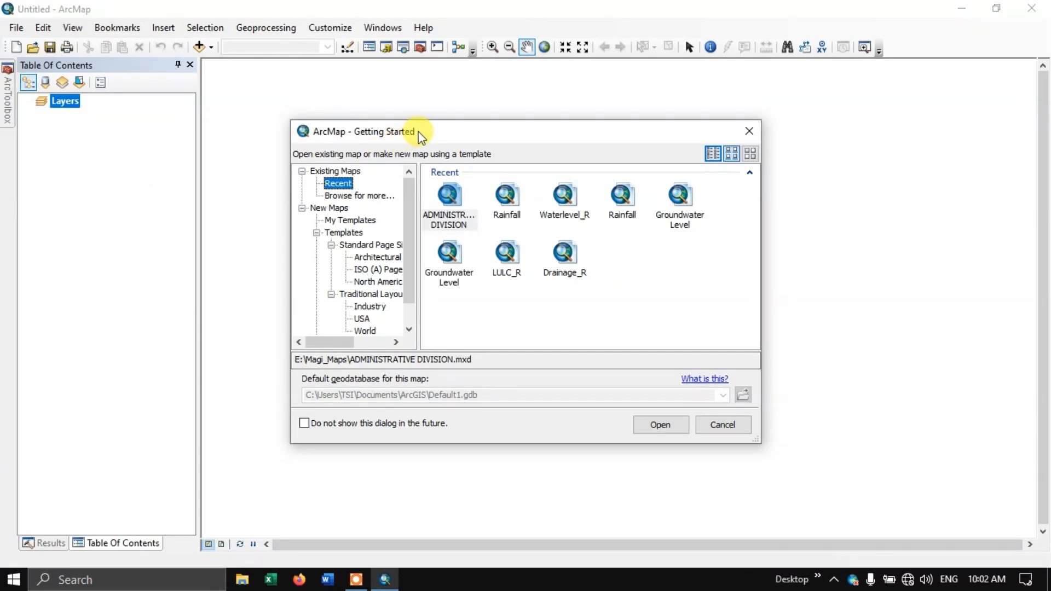
{"action": "left_click_drag", "start_coordinate": [422, 137], "coordinate": [442, 135]}
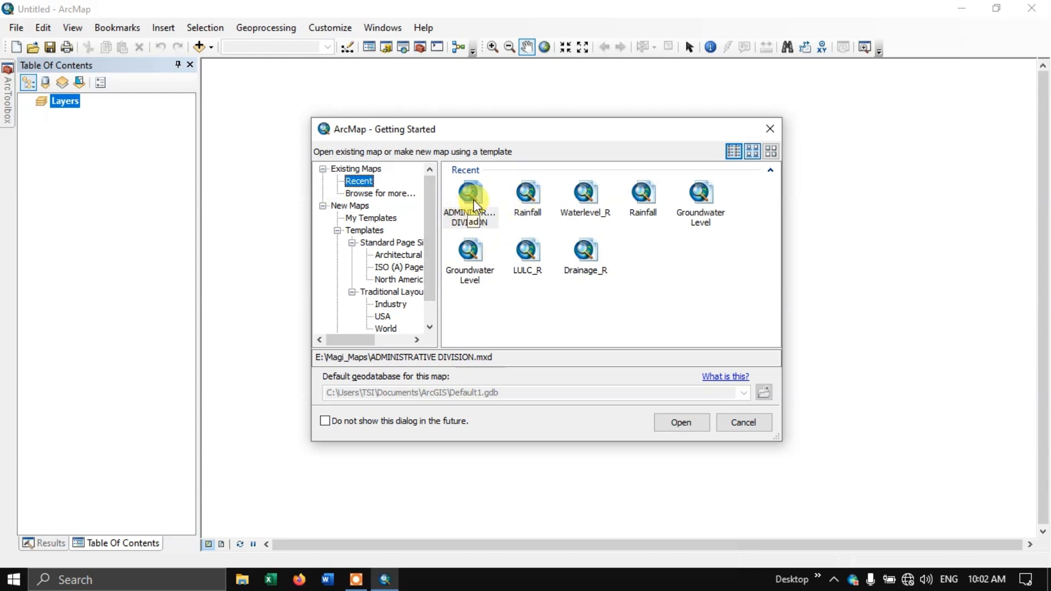
{"action": "left_click", "coordinate": [770, 129]}
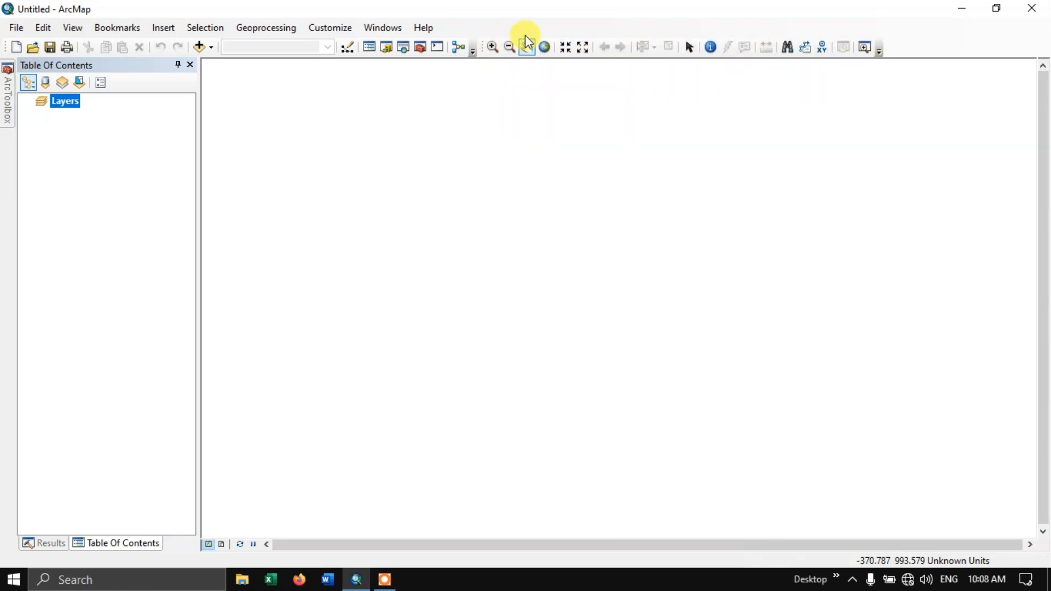
Display the Editor toolbar, nudge the Tools toolbar slightly, and hide the Editor toolbar again.
{"action": "right_click", "coordinate": [565, 33]}
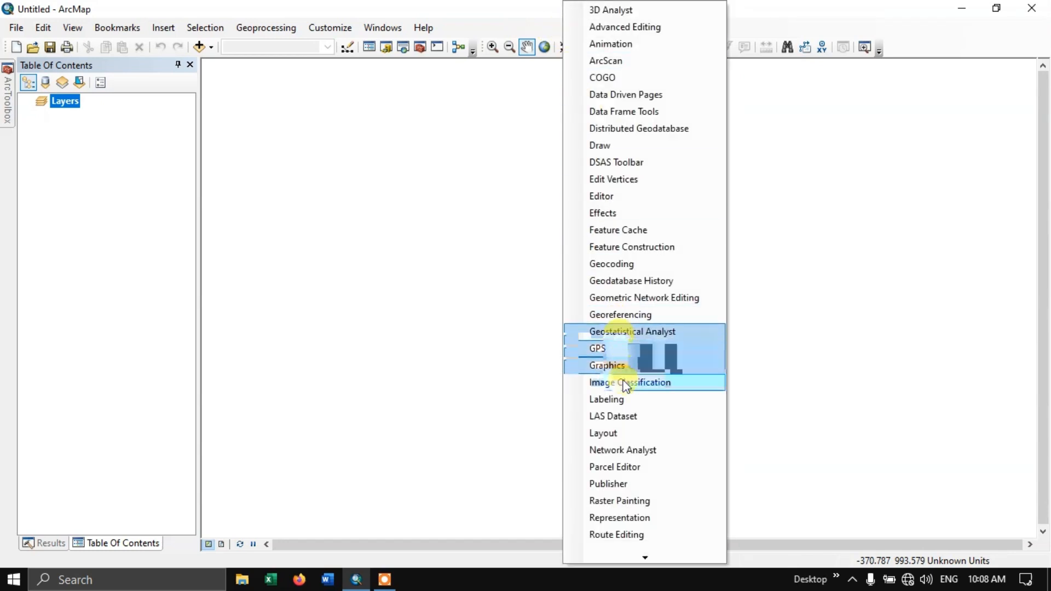
{"action": "left_click", "coordinate": [575, 197]}
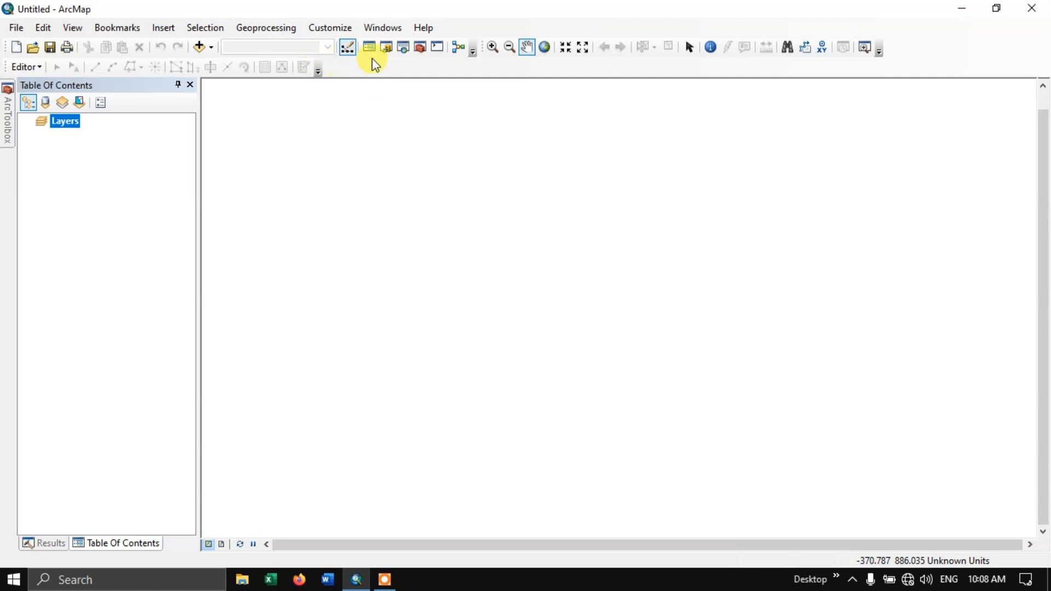
{"action": "mouse_move", "coordinate": [481, 47]}
{"action": "left_mouse_down"}
{"action": "mouse_move", "coordinate": [470, 84]}
{"action": "mouse_move", "coordinate": [436, 110]}
{"action": "mouse_move", "coordinate": [383, 188]}
{"action": "mouse_move", "coordinate": [235, 190]}
{"action": "mouse_move", "coordinate": [479, 292]}
{"action": "mouse_move", "coordinate": [568, 425]}
{"action": "mouse_move", "coordinate": [610, 544]}
{"action": "mouse_move", "coordinate": [397, 441]}
{"action": "mouse_move", "coordinate": [98, 500]}
{"action": "mouse_move", "coordinate": [18, 537]}
{"action": "mouse_move", "coordinate": [19, 505]}
{"action": "mouse_move", "coordinate": [407, 2]}
{"action": "mouse_move", "coordinate": [500, 23]}
{"action": "mouse_move", "coordinate": [477, 48]}
{"action": "mouse_move", "coordinate": [489, 45]}
{"action": "mouse_move", "coordinate": [477, 42]}
{"action": "left_mouse_up"}
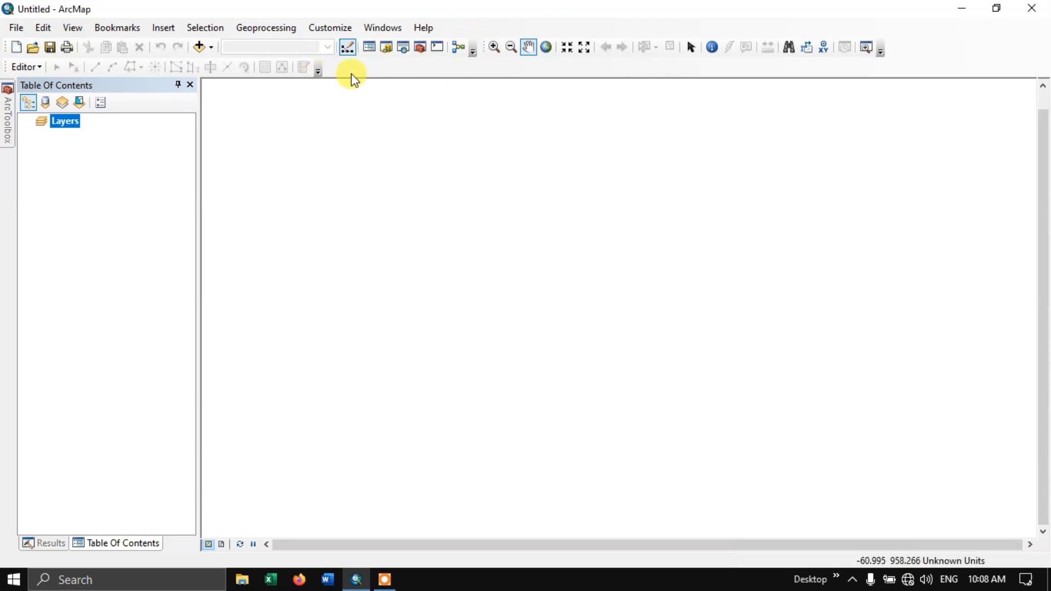
{"action": "right_click", "coordinate": [553, 67]}
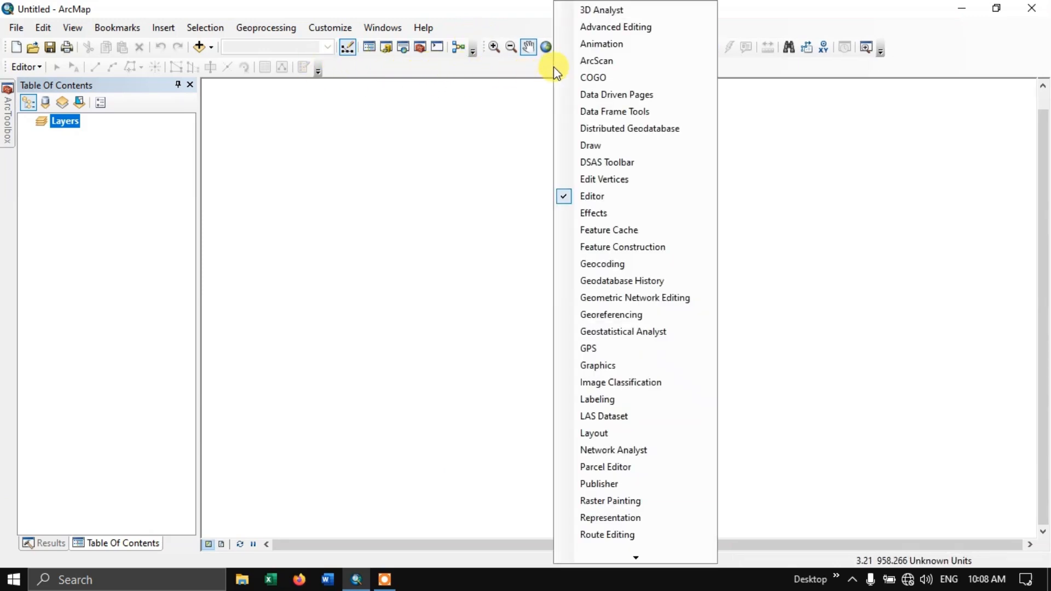
{"action": "left_click", "coordinate": [566, 201]}
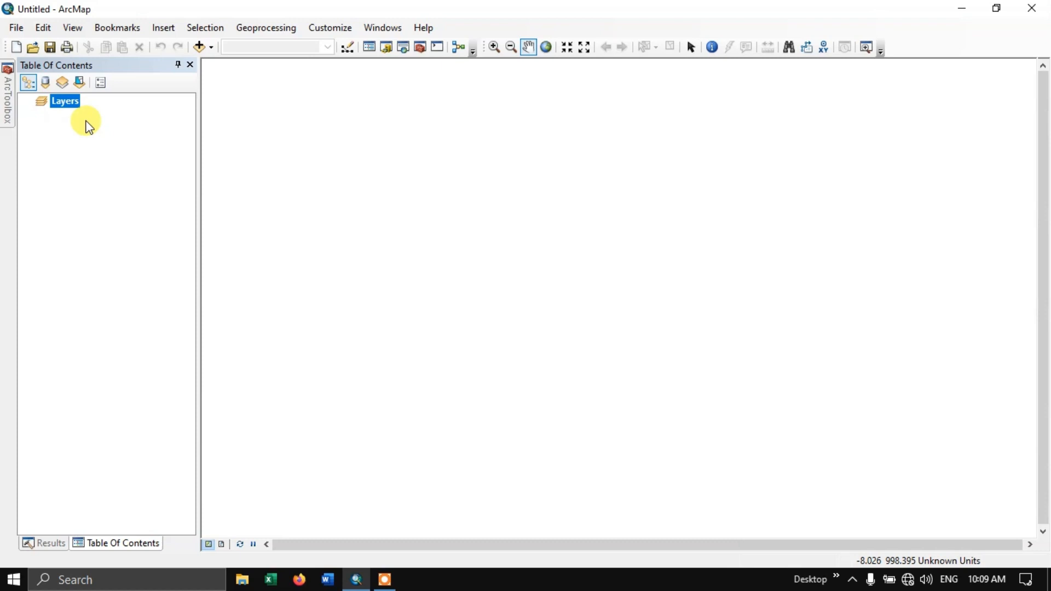
Undock the Table Of Contents window, dock it back beside the map, and narrow it slightly.
{"action": "left_click_drag", "start_coordinate": [114, 70], "coordinate": [721, 124]}
{"action": "left_click_drag", "start_coordinate": [423, 112], "coordinate": [12, 67]}
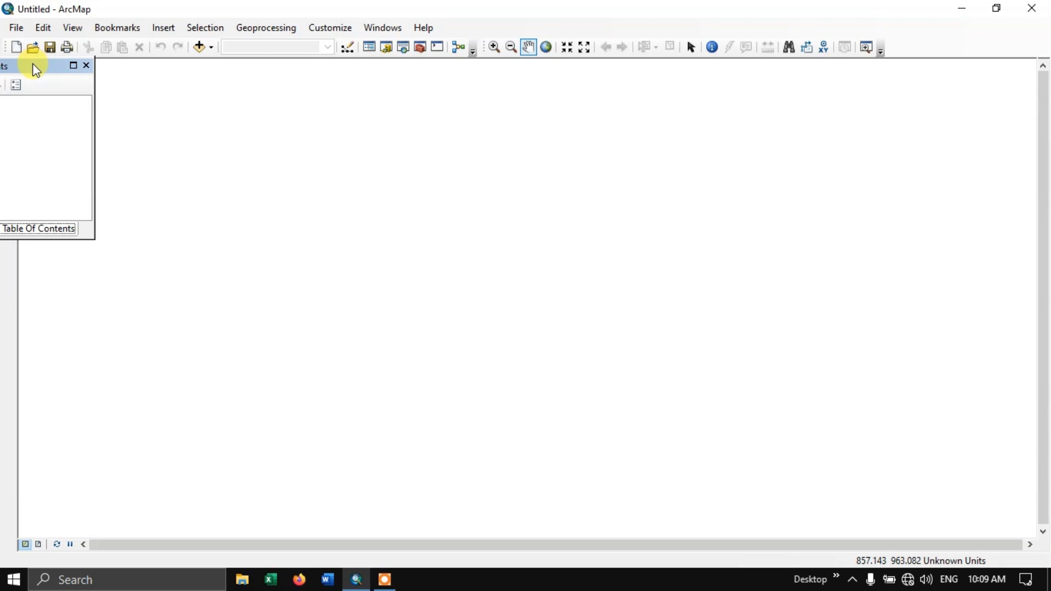
{"action": "double_click", "coordinate": [36, 67]}
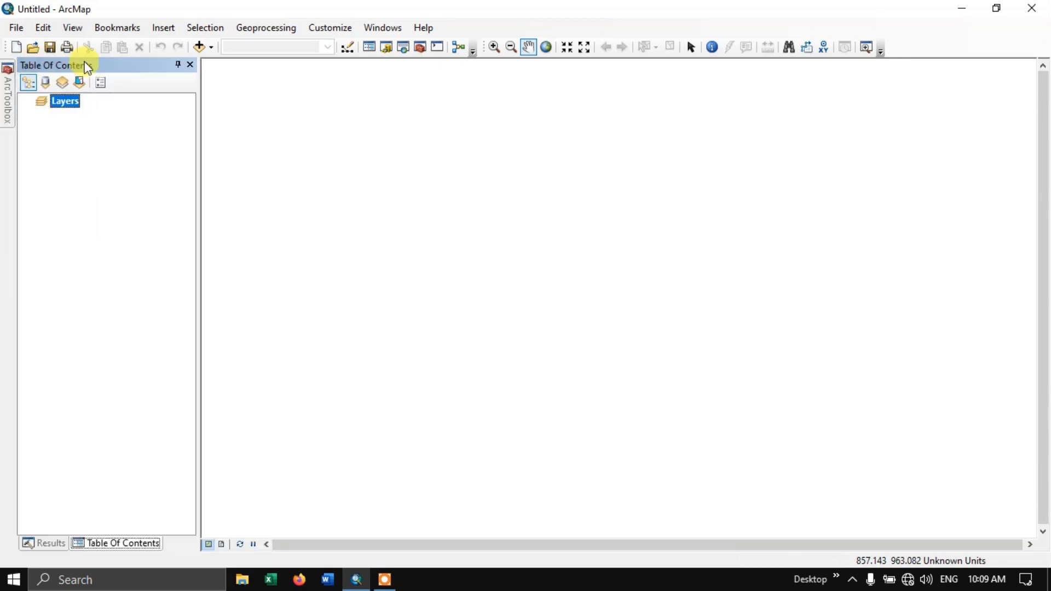
{"action": "left_click_drag", "start_coordinate": [198, 162], "coordinate": [180, 184]}
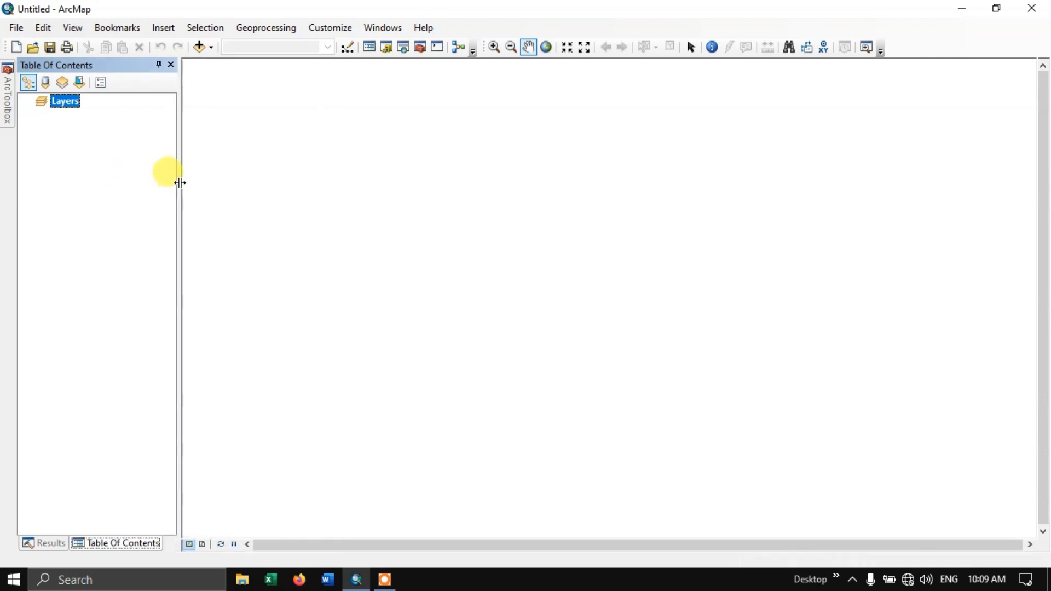
Create a folder connection to D:\ArcGIS while adding data to the map.
{"action": "left_click", "coordinate": [213, 54]}
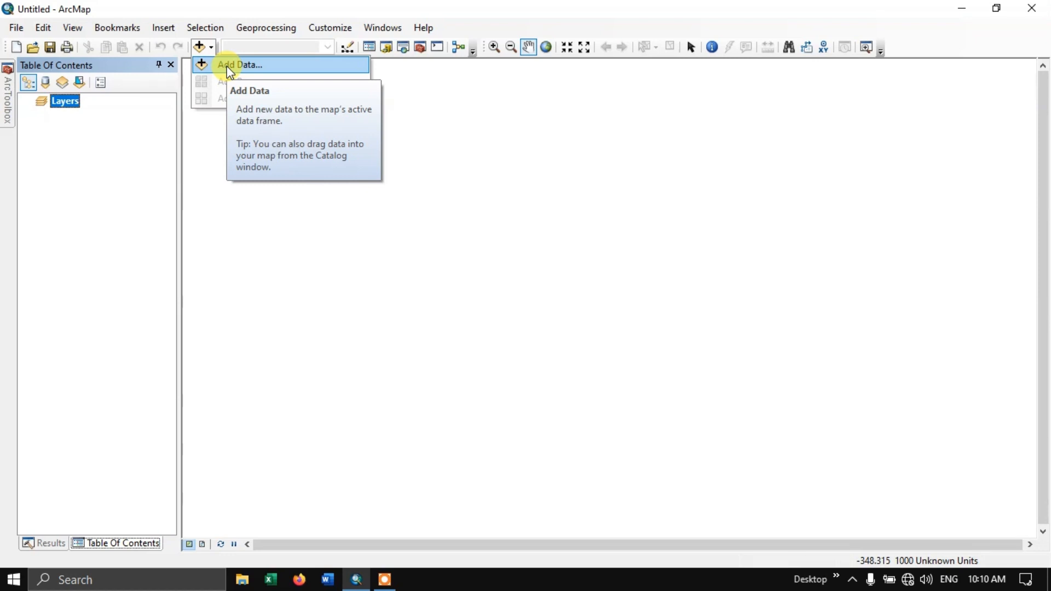
{"action": "left_click", "coordinate": [230, 66]}
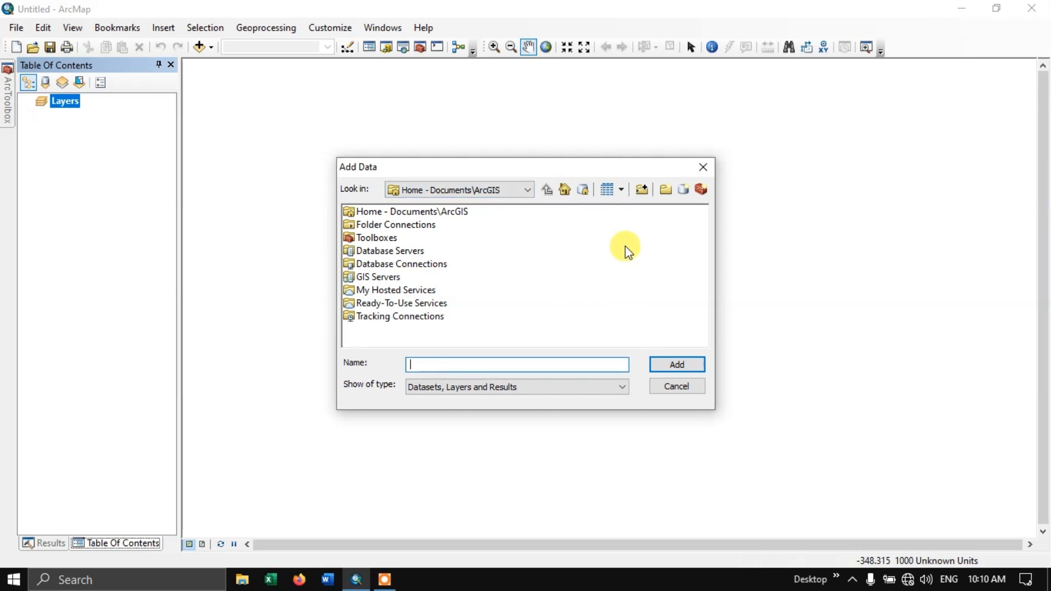
{"action": "left_click", "coordinate": [645, 189]}
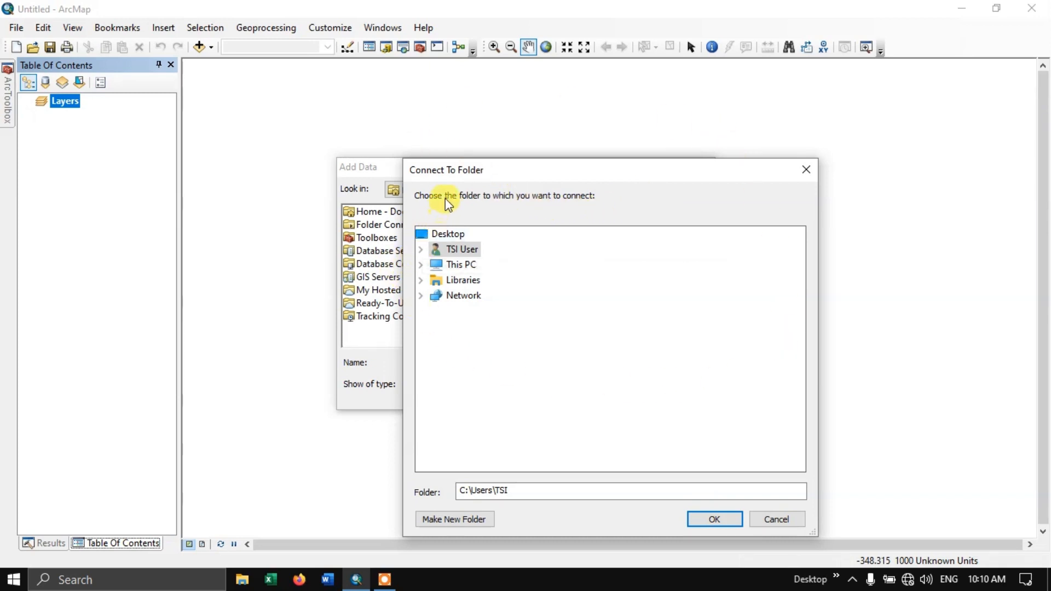
{"action": "left_click", "coordinate": [421, 265]}
{"action": "scroll", "coordinate": [527, 284], "scroll_direction": "down", "scroll_amount": 1}
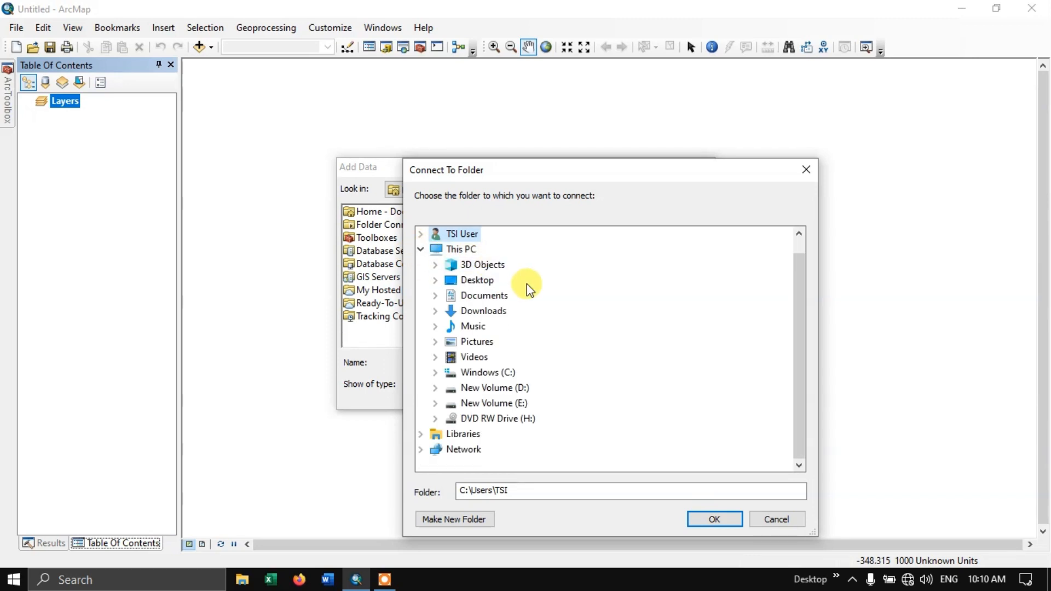
{"action": "left_click", "coordinate": [435, 388]}
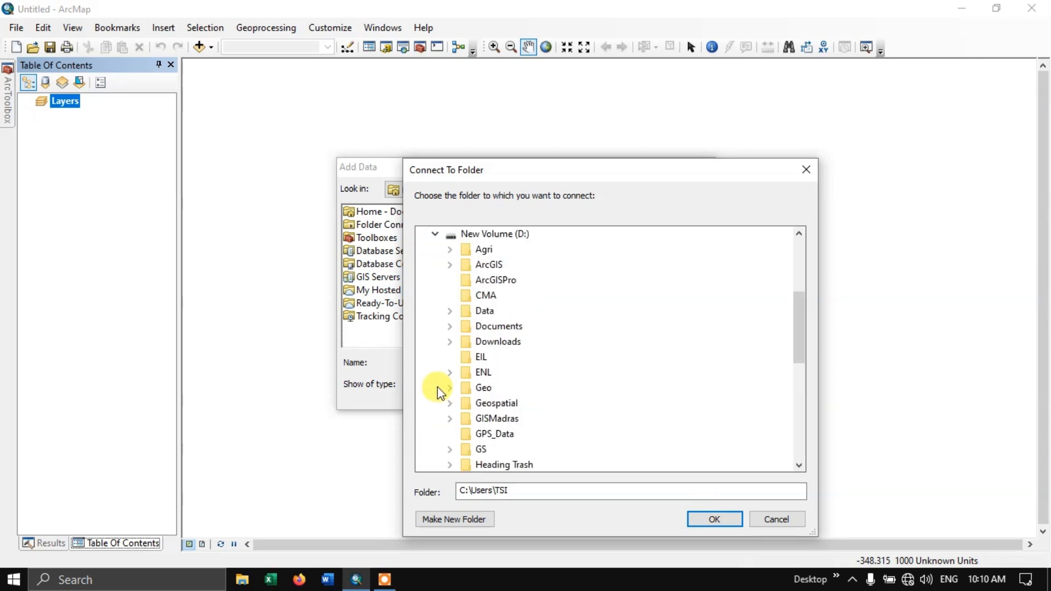
{"action": "double_click", "coordinate": [473, 268]}
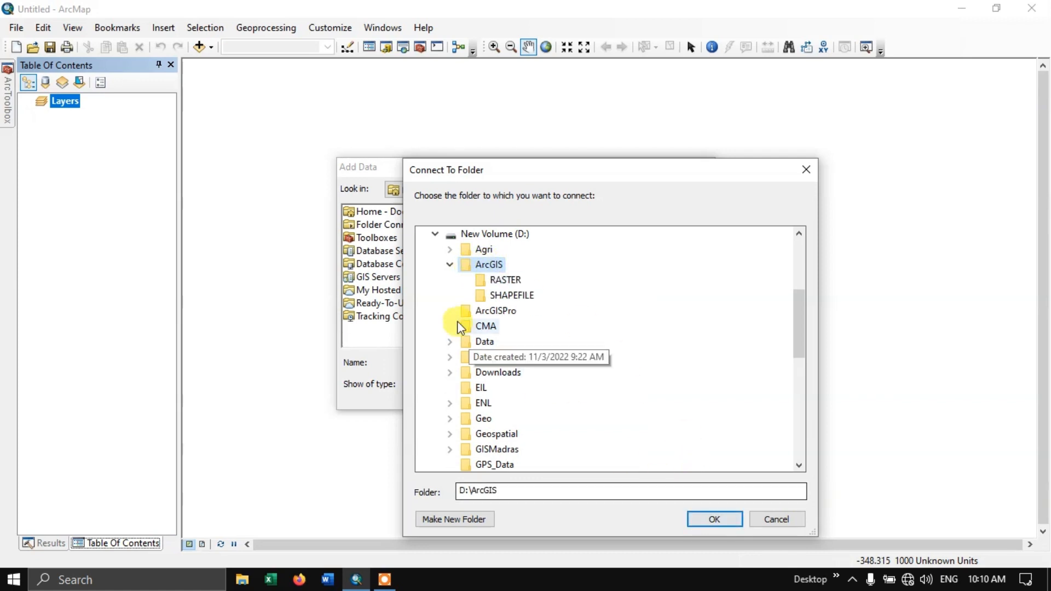
{"action": "left_click", "coordinate": [715, 519]}
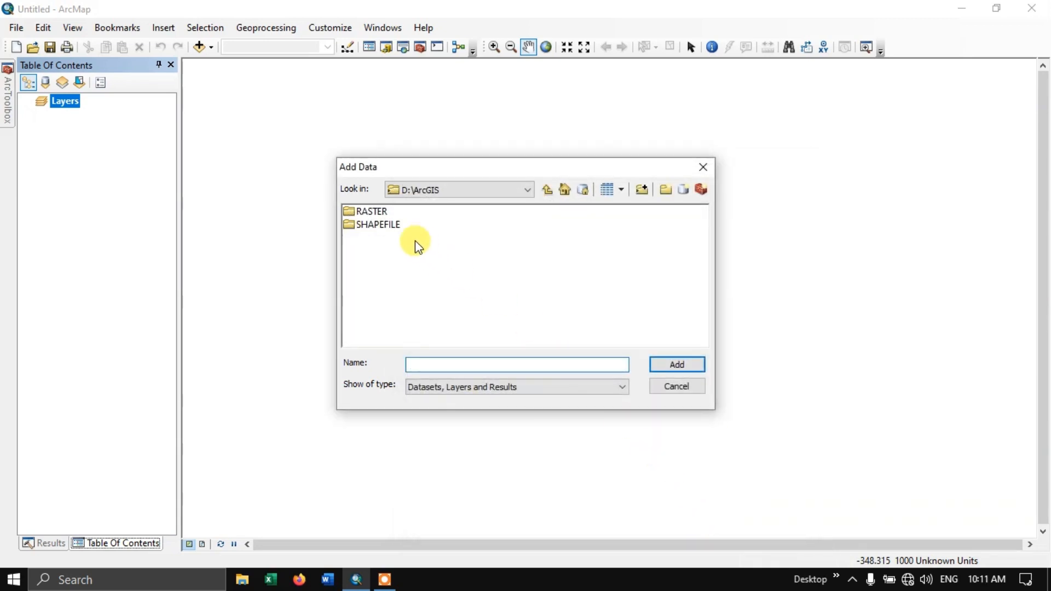
Add the DEM_MOSAIC_CMA.tif raster from the RASTER folder to the map.
{"action": "left_click_drag", "start_coordinate": [450, 167], "coordinate": [556, 77]}
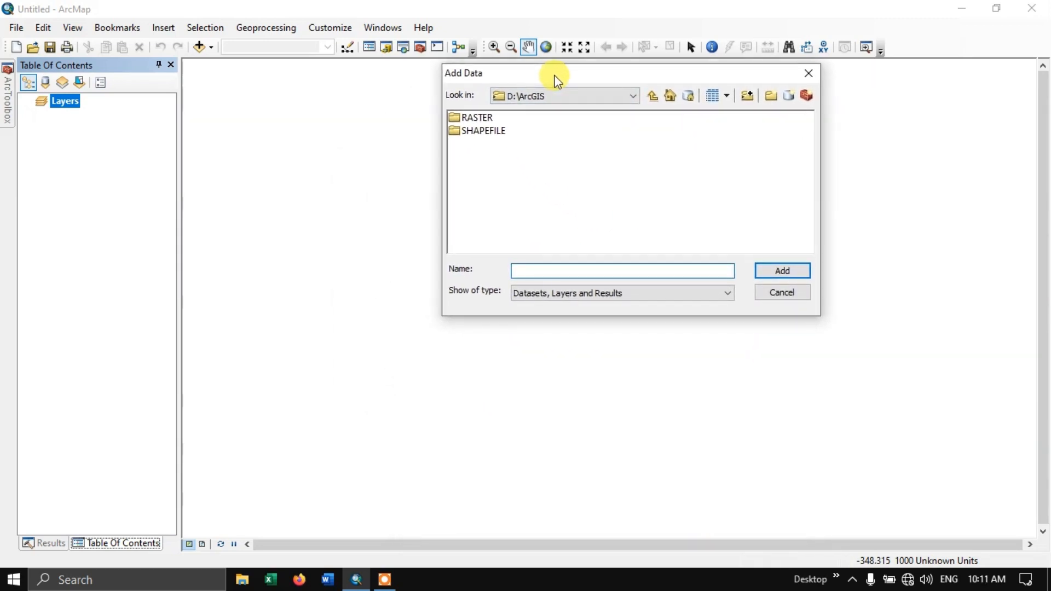
{"action": "double_click", "coordinate": [480, 118]}
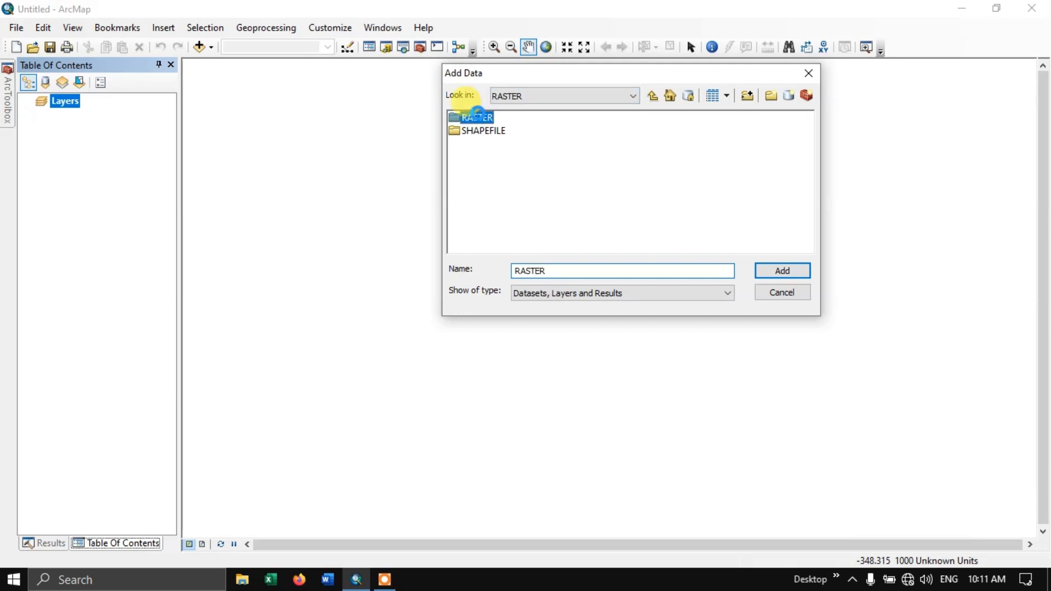
{"action": "left_click", "coordinate": [509, 118]}
{"action": "left_click", "coordinate": [798, 273]}
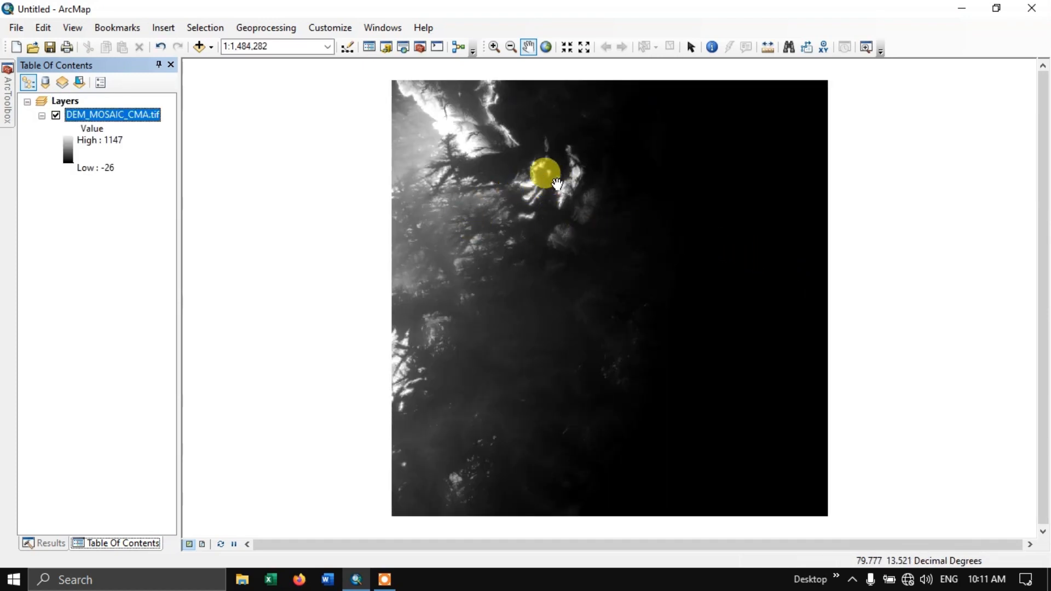
{"action": "scroll", "coordinate": [462, 159], "scroll_direction": "up", "scroll_amount": 2}
{"action": "scroll", "coordinate": [380, 188], "scroll_direction": "down", "scroll_amount": 4}
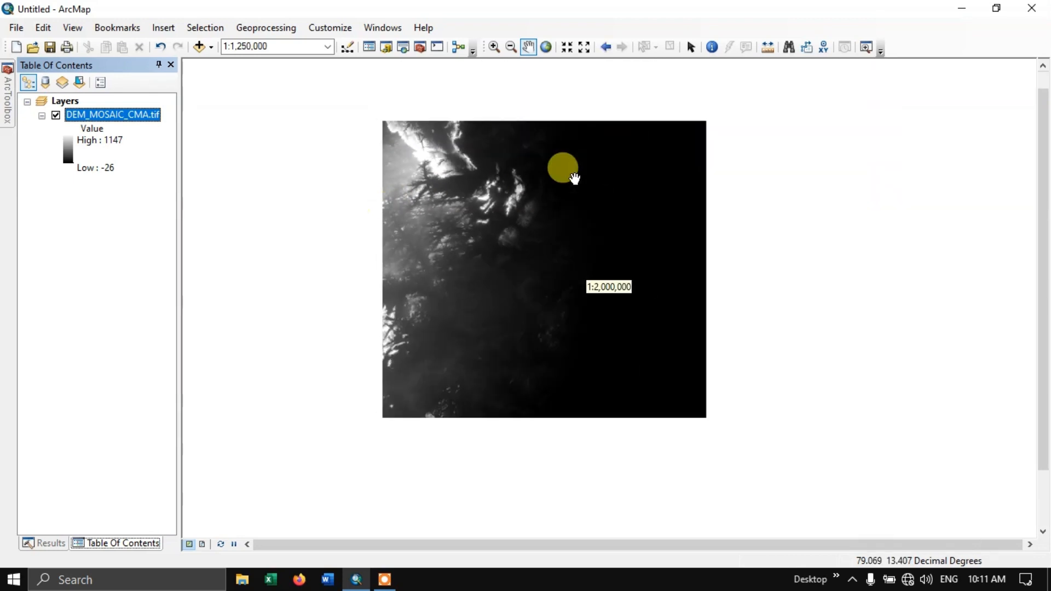
{"action": "scroll", "coordinate": [556, 189], "scroll_direction": "up", "scroll_amount": 2}
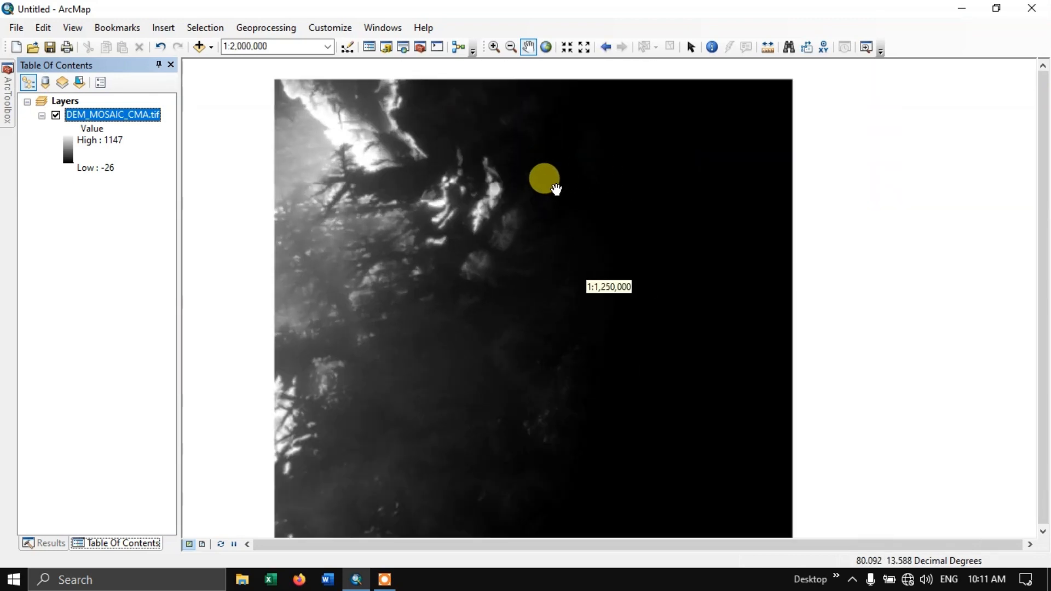
{"action": "scroll", "coordinate": [465, 237], "scroll_direction": "down", "scroll_amount": 1}
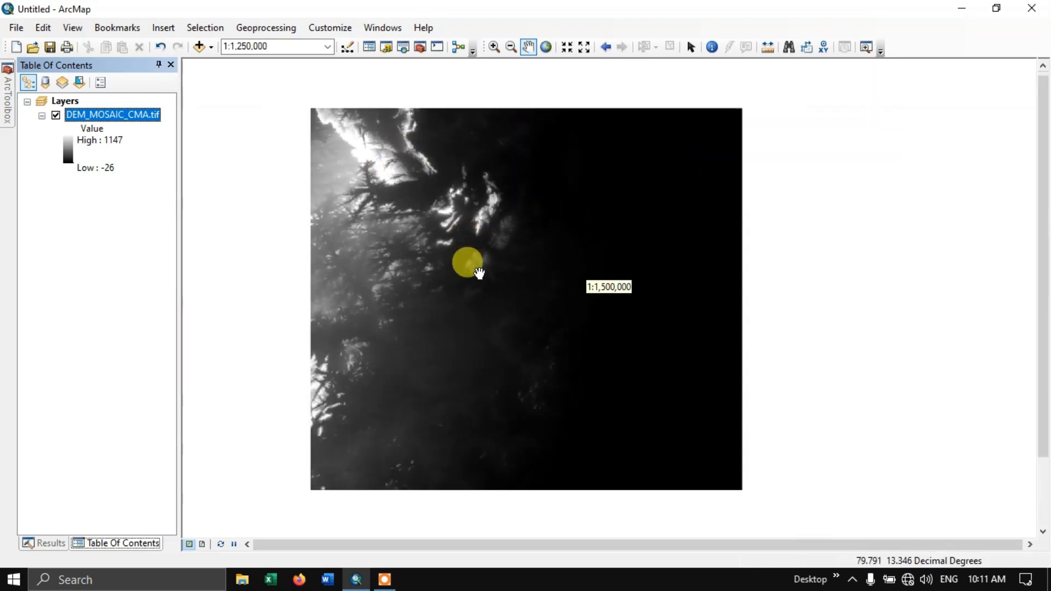
{"action": "left_click_drag", "start_coordinate": [548, 268], "coordinate": [529, 243]}
Add the CMA_Boundary.shp shapefile from the SHAPEFILE folder of D:\ArcGIS to the map.
{"action": "left_click", "coordinate": [212, 47]}
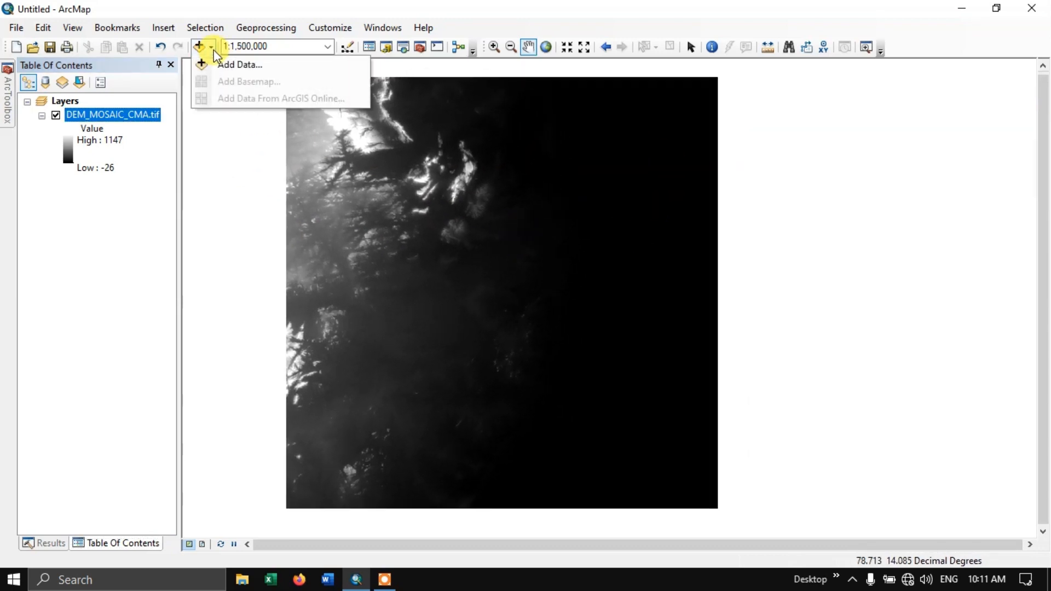
{"action": "left_click", "coordinate": [222, 63]}
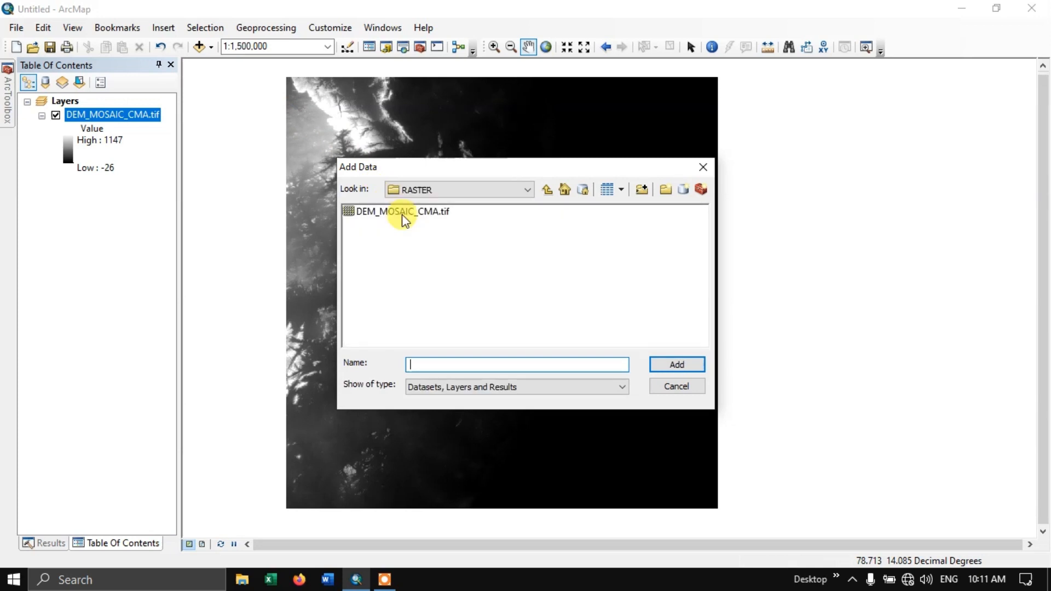
{"action": "left_click", "coordinate": [545, 192]}
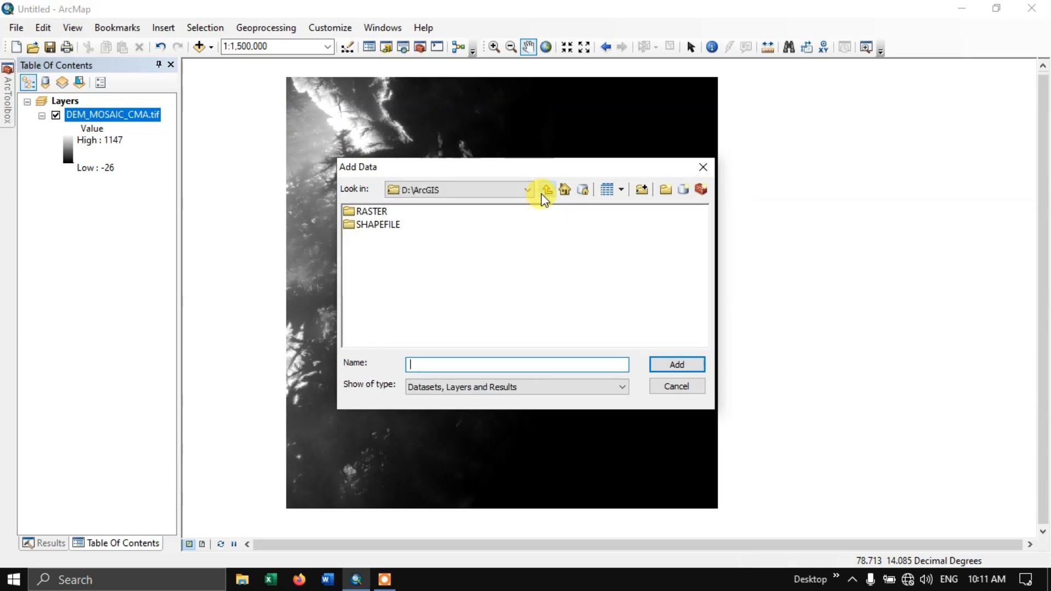
{"action": "double_click", "coordinate": [379, 225]}
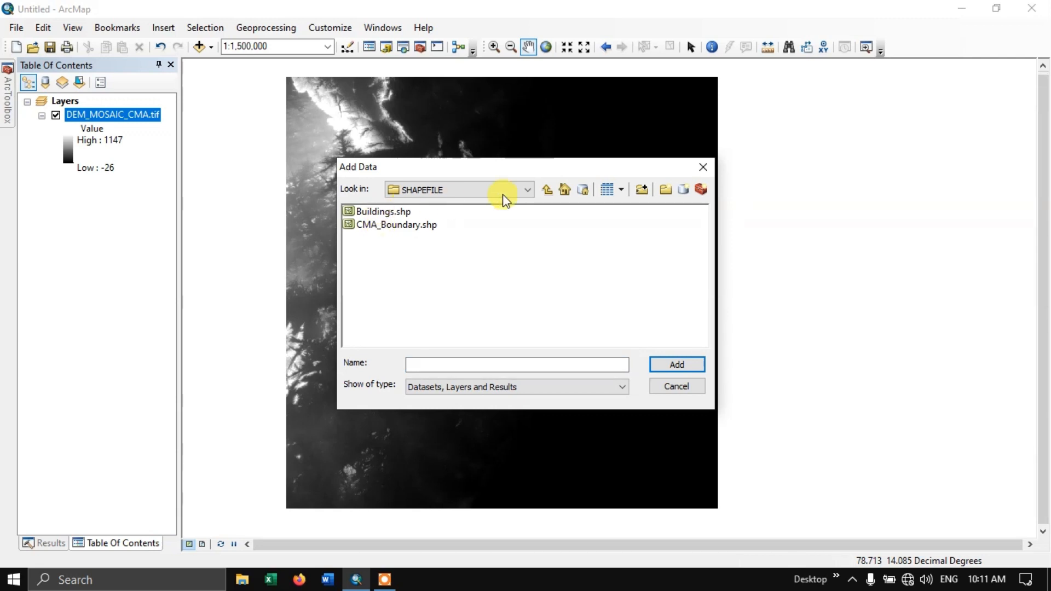
{"action": "left_click", "coordinate": [548, 192]}
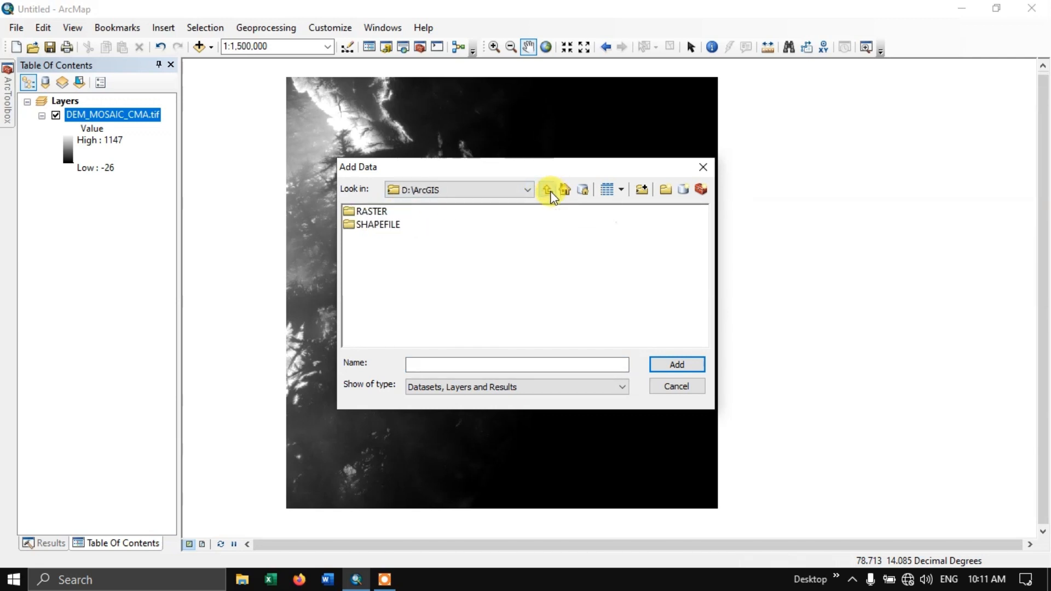
{"action": "double_click", "coordinate": [374, 226]}
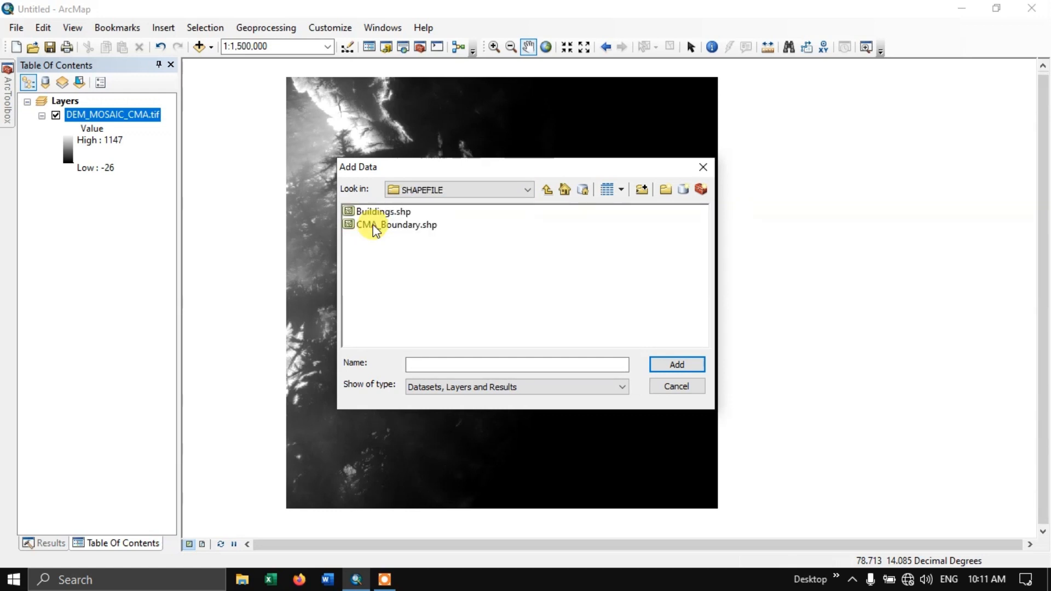
{"action": "left_click", "coordinate": [383, 212]}
{"action": "left_click", "coordinate": [385, 226]}
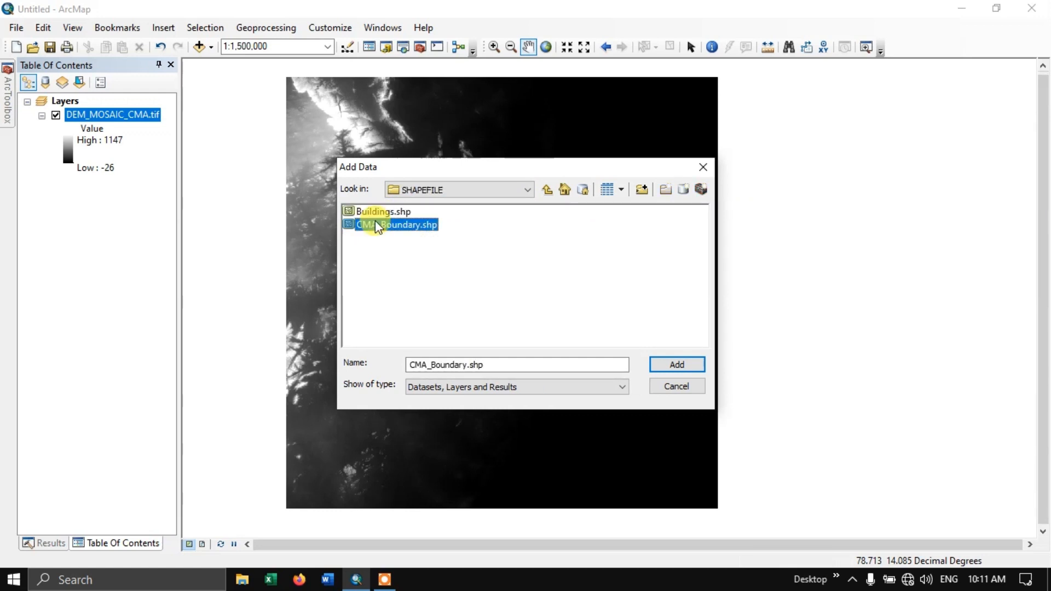
{"action": "left_click", "coordinate": [679, 364]}
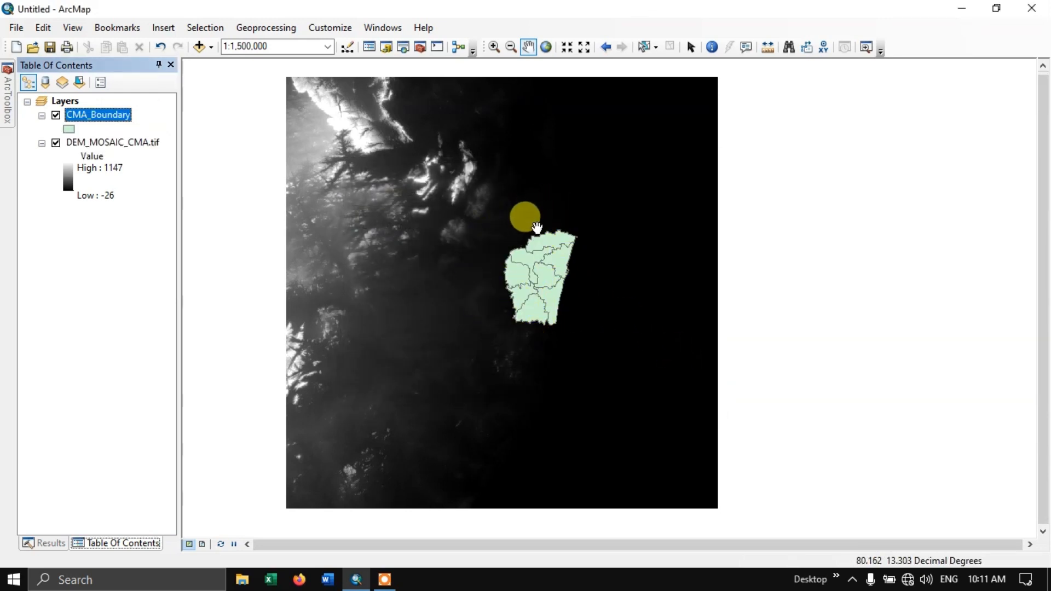
Toggle the visibility of the DEM_MOSAIC_CMA.tif layer and leave it switched off.
{"action": "scroll", "coordinate": [566, 251], "scroll_direction": "up", "scroll_amount": 1}
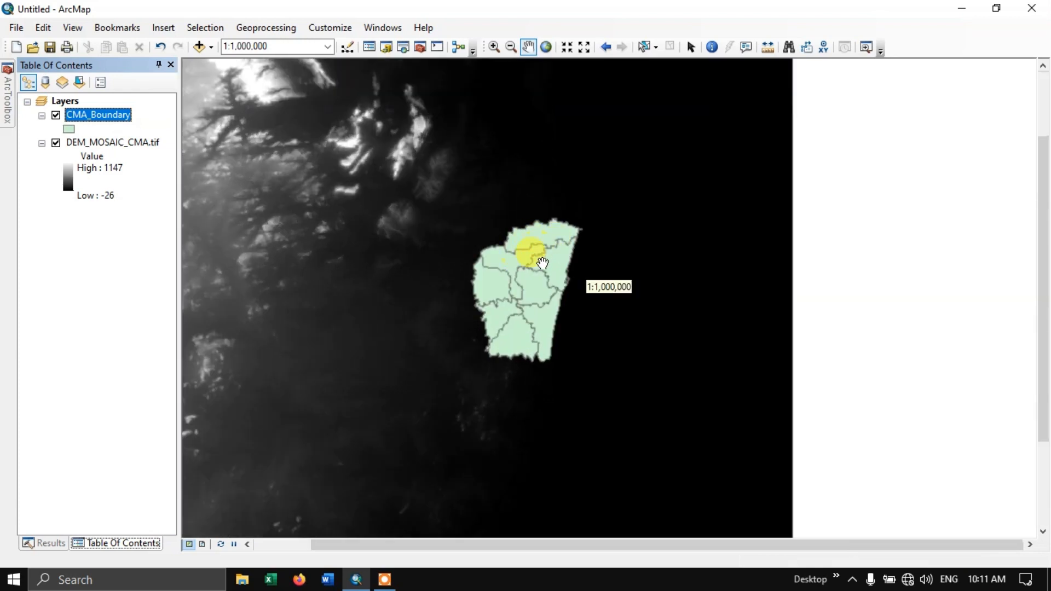
{"action": "left_click", "coordinate": [57, 145]}
{"action": "left_click", "coordinate": [57, 146]}
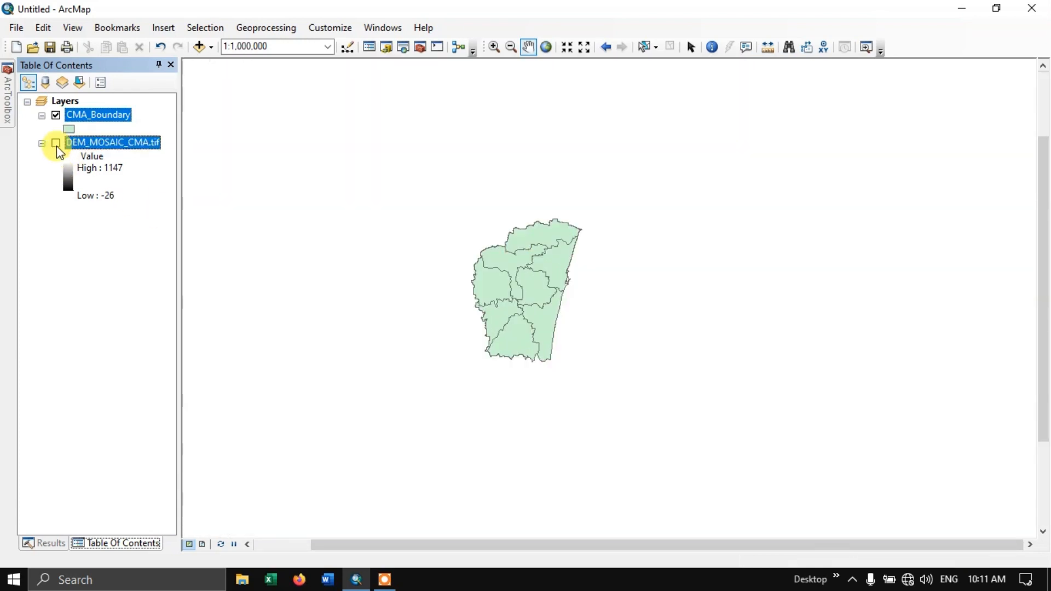
{"action": "left_click", "coordinate": [57, 146]}
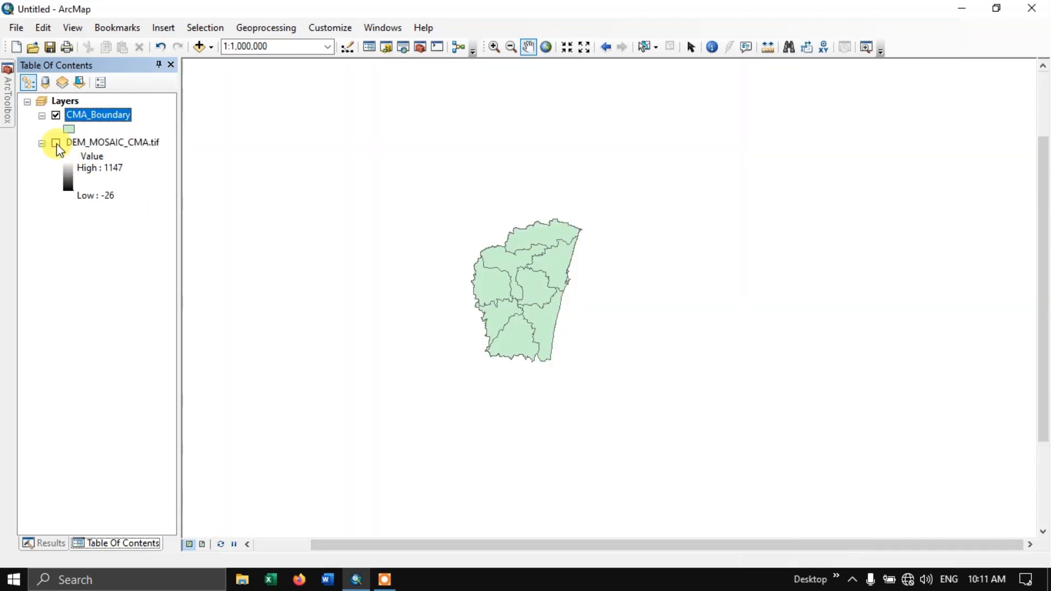
Compare the map with and without the DEM_MOSAIC_CMA.tif raster by switching the layer on and off, ending with it hidden.
{"action": "left_click", "coordinate": [57, 144]}
{"action": "left_click", "coordinate": [56, 143]}
{"action": "left_click", "coordinate": [57, 144]}
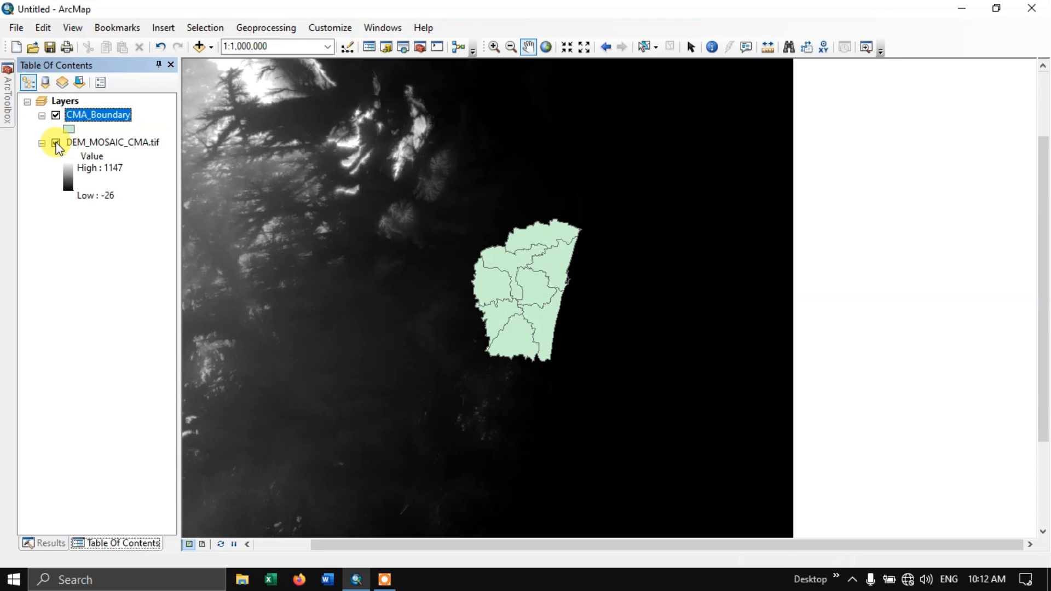
{"action": "left_click", "coordinate": [56, 143]}
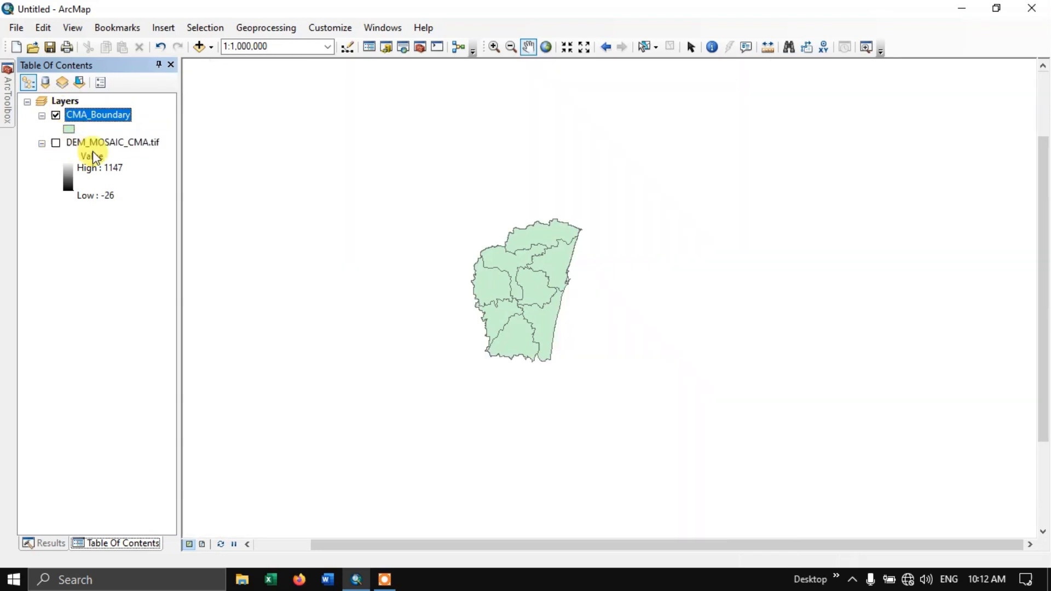
Examine the CMA_Boundary polygons at several map scales, from close-up detail to the whole boundary.
{"action": "scroll", "coordinate": [565, 287], "scroll_direction": "up", "scroll_amount": 1}
{"action": "scroll", "coordinate": [566, 288], "scroll_direction": "up", "scroll_amount": 1}
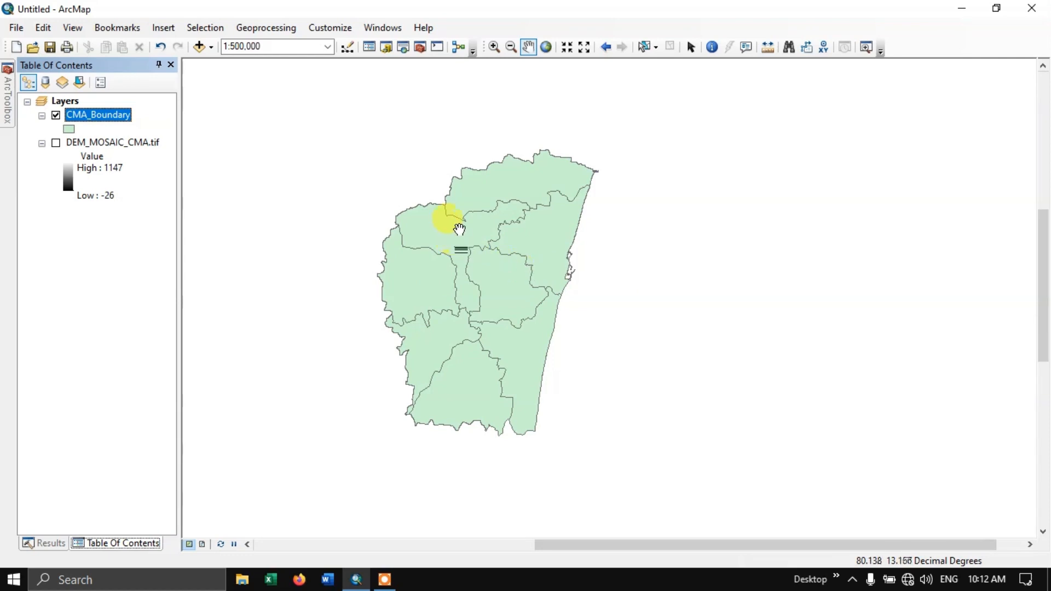
{"action": "scroll", "coordinate": [517, 225], "scroll_direction": "down", "scroll_amount": 1}
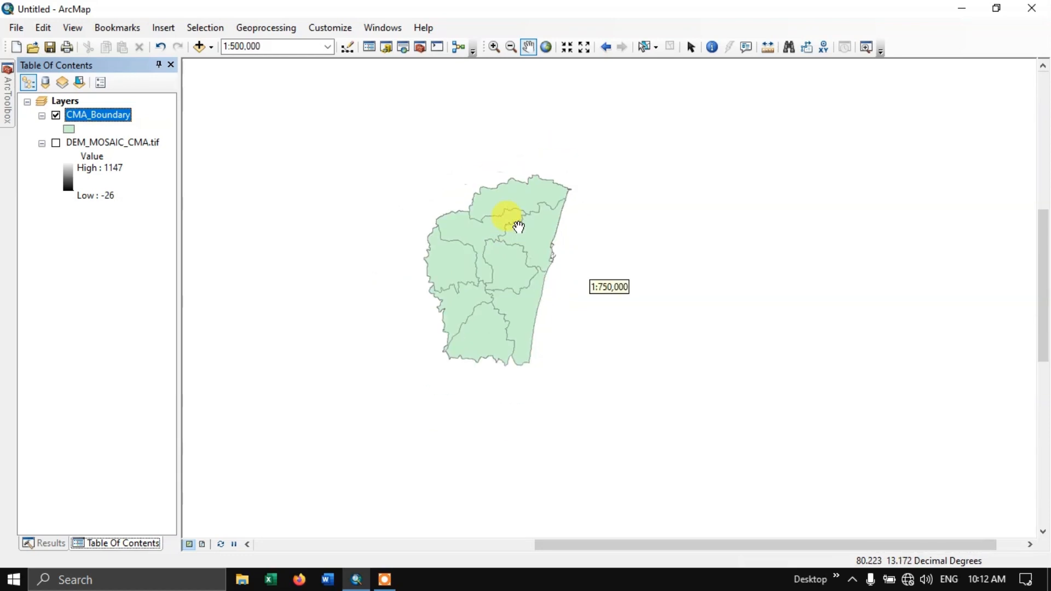
{"action": "scroll", "coordinate": [517, 225], "scroll_direction": "up", "scroll_amount": 4}
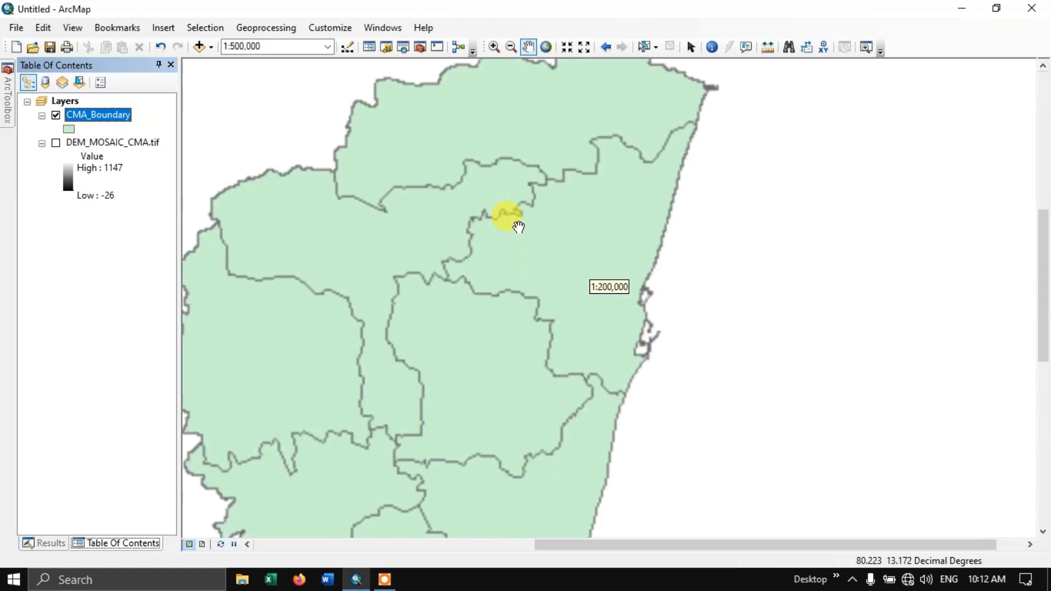
{"action": "scroll", "coordinate": [518, 227], "scroll_direction": "up", "scroll_amount": 1}
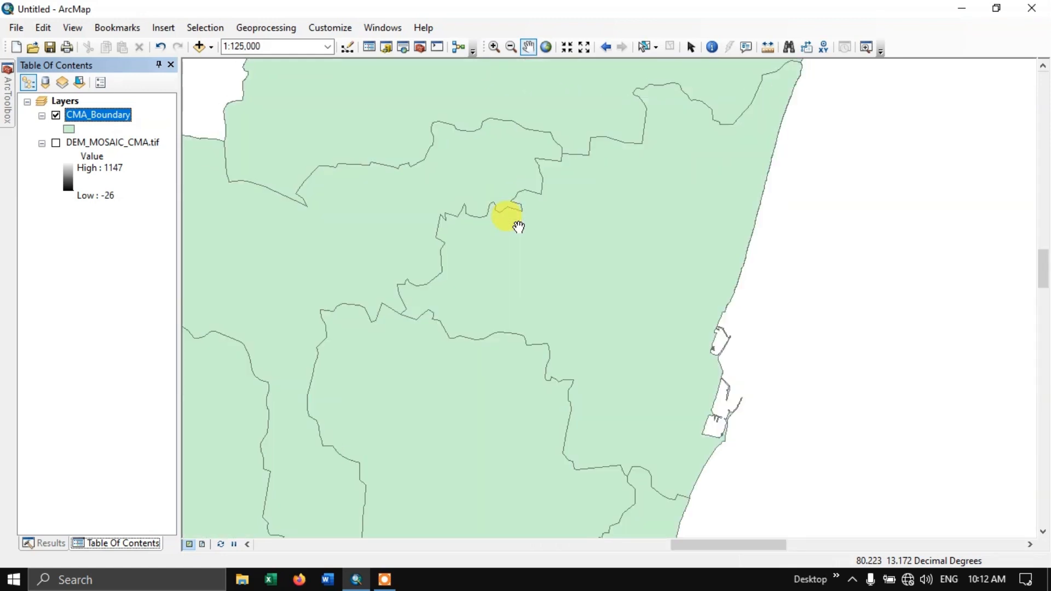
{"action": "scroll", "coordinate": [519, 227], "scroll_direction": "up", "scroll_amount": 2}
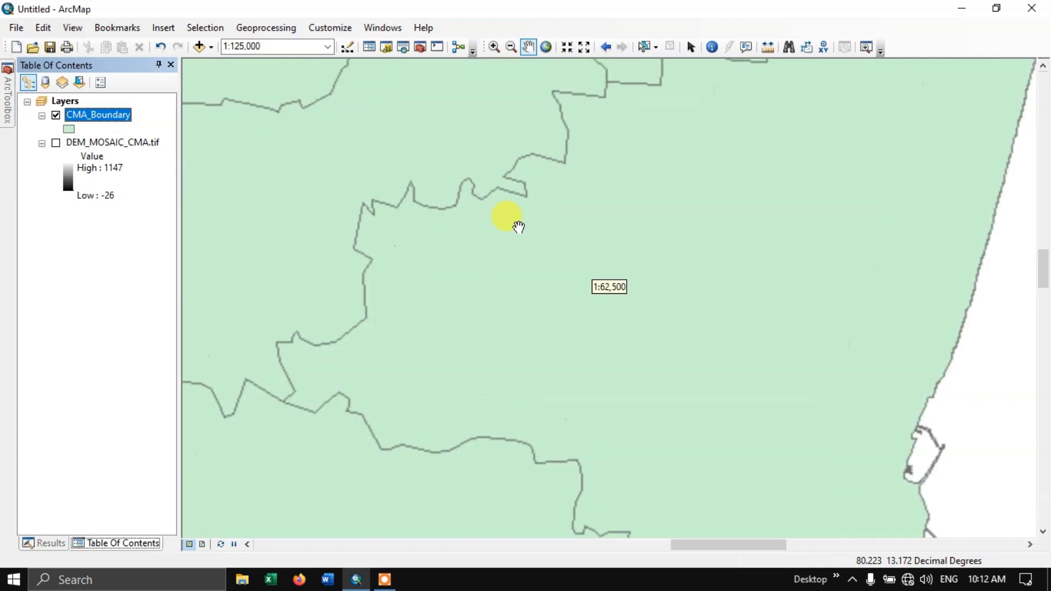
{"action": "scroll", "coordinate": [518, 226], "scroll_direction": "down", "scroll_amount": 6}
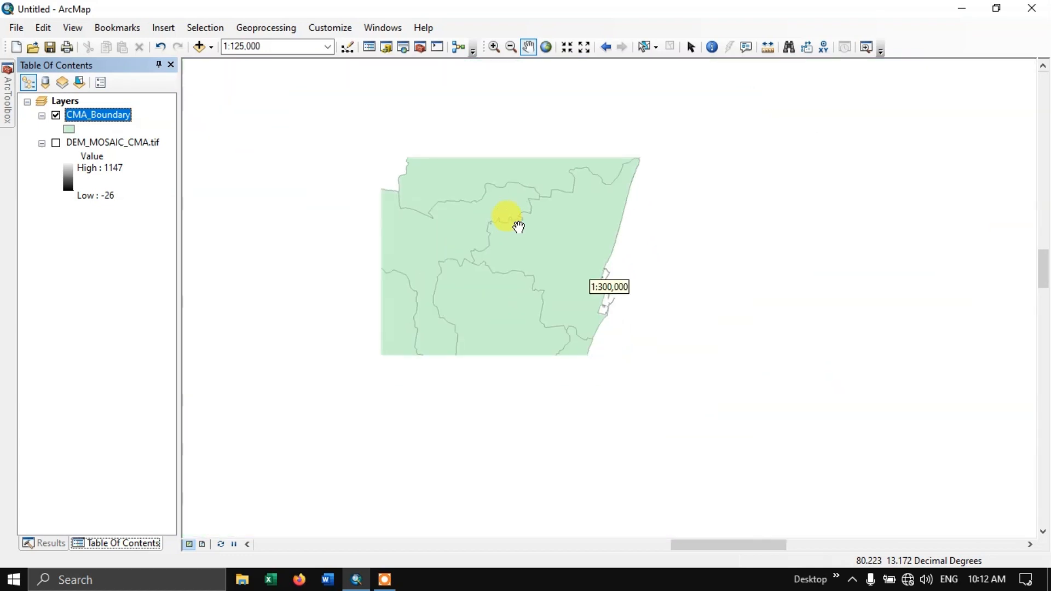
{"action": "scroll", "coordinate": [518, 227], "scroll_direction": "down", "scroll_amount": 1}
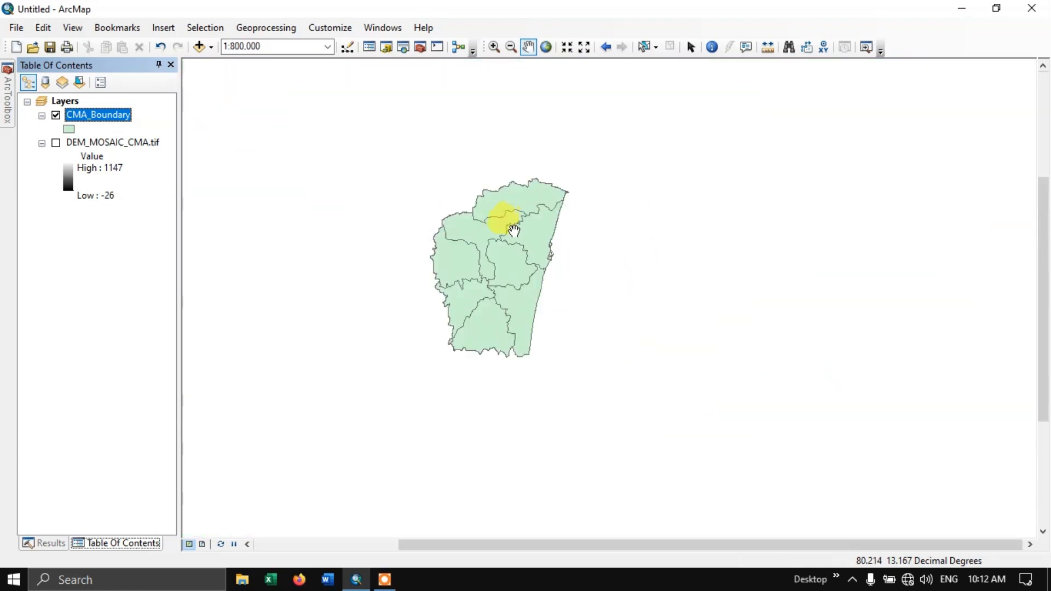
Pan around the CMA_Boundary layer at different scales to inspect its extent and surroundings.
{"action": "left_click_drag", "start_coordinate": [514, 231], "coordinate": [548, 234]}
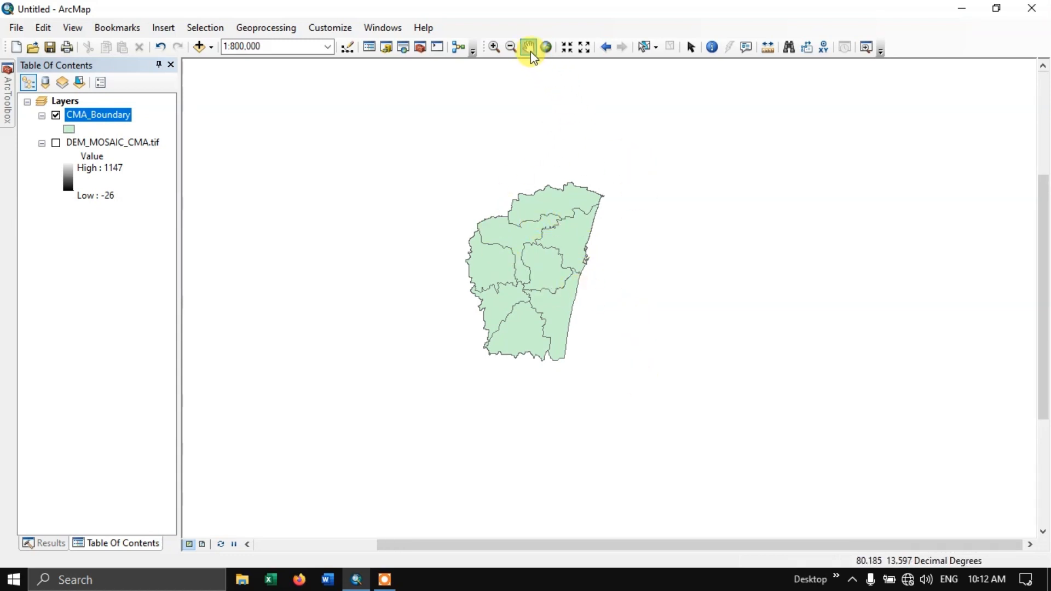
{"action": "scroll", "coordinate": [539, 265], "scroll_direction": "up", "scroll_amount": 4}
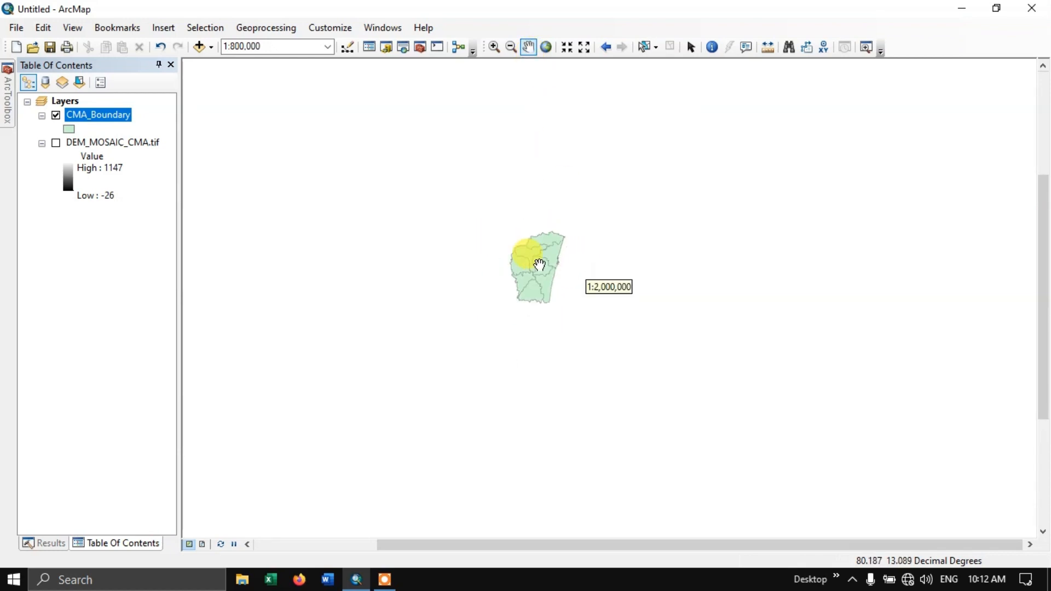
{"action": "scroll", "coordinate": [539, 265], "scroll_direction": "down", "scroll_amount": 5}
{"action": "scroll", "coordinate": [539, 265], "scroll_direction": "down", "scroll_amount": 3}
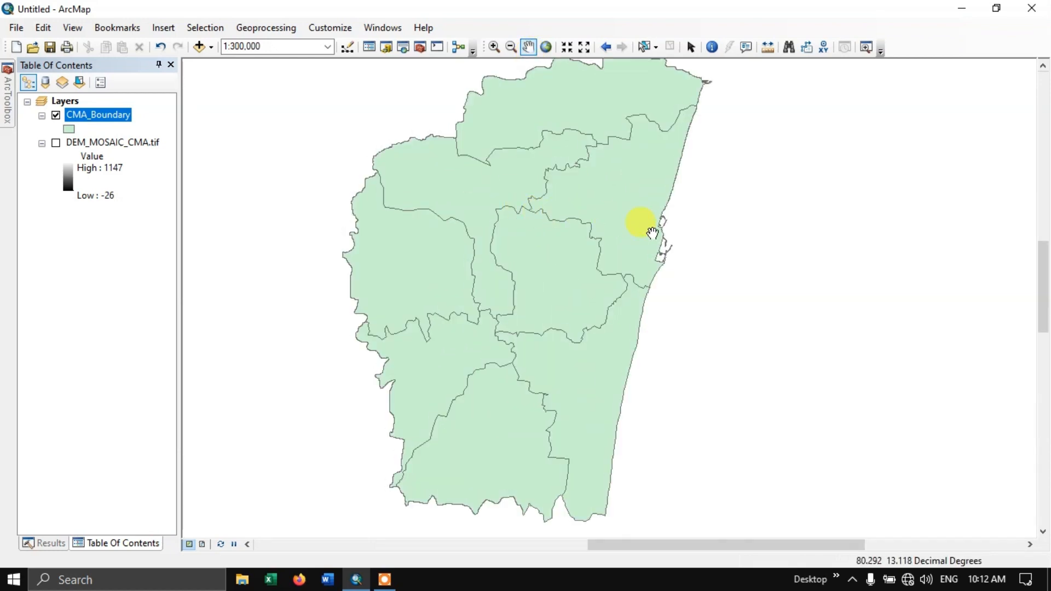
{"action": "left_click_drag", "start_coordinate": [540, 228], "coordinate": [666, 276]}
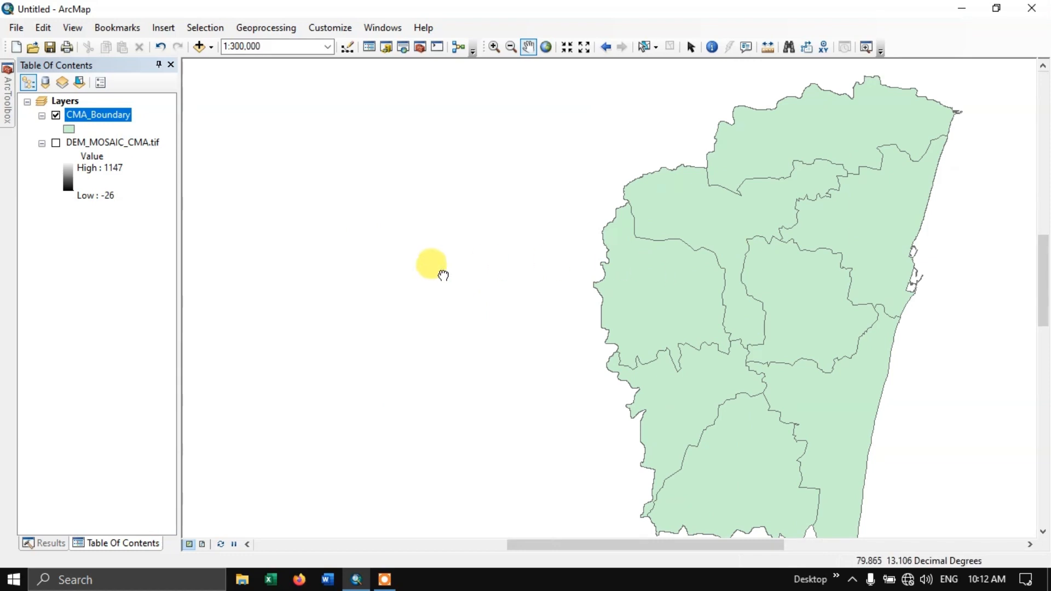
{"action": "left_click_drag", "start_coordinate": [444, 276], "coordinate": [548, 266]}
{"action": "left_click_drag", "start_coordinate": [780, 276], "coordinate": [513, 277]}
{"action": "left_click_drag", "start_coordinate": [835, 246], "coordinate": [711, 261]}
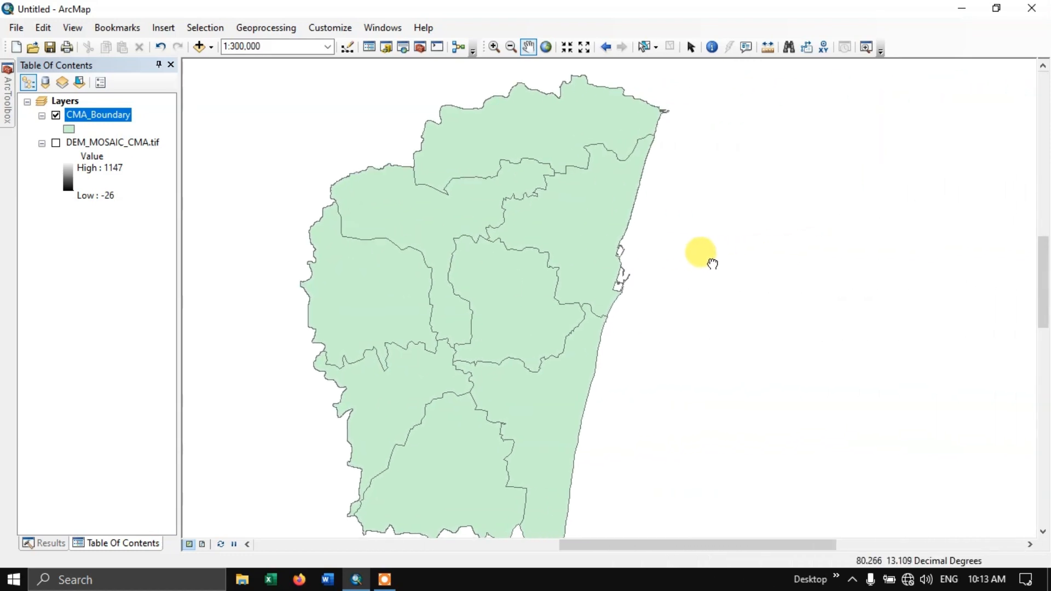
{"action": "left_click_drag", "start_coordinate": [845, 279], "coordinate": [784, 266]}
{"action": "left_click_drag", "start_coordinate": [495, 275], "coordinate": [617, 272]}
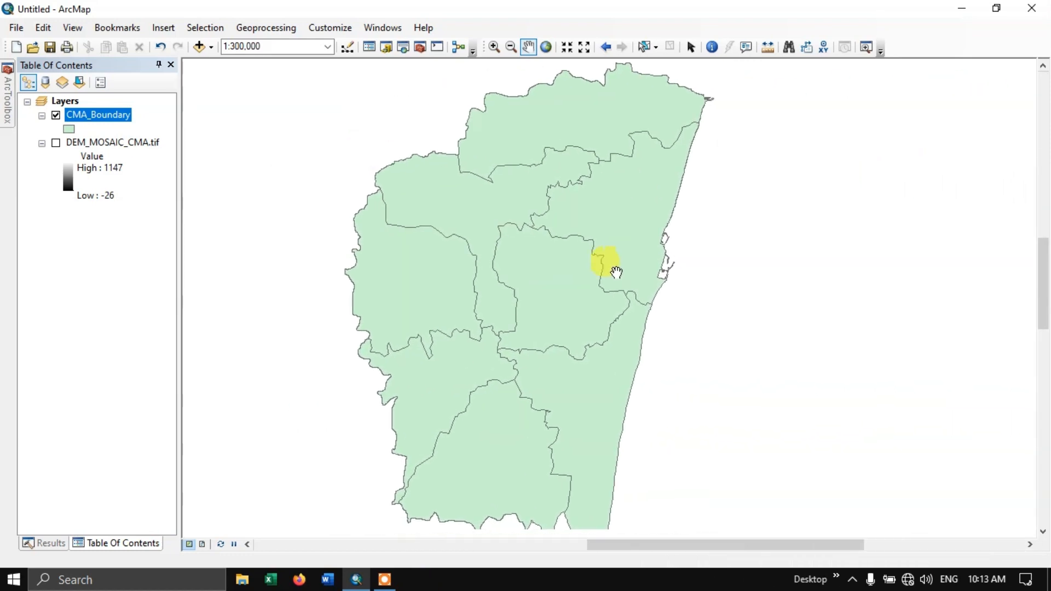
Show the DEM_MOSAIC_CMA.tif raster with CMA_Boundary hidden to examine its northwestern area, and switch the boundary layer back on.
{"action": "left_click", "coordinate": [56, 143]}
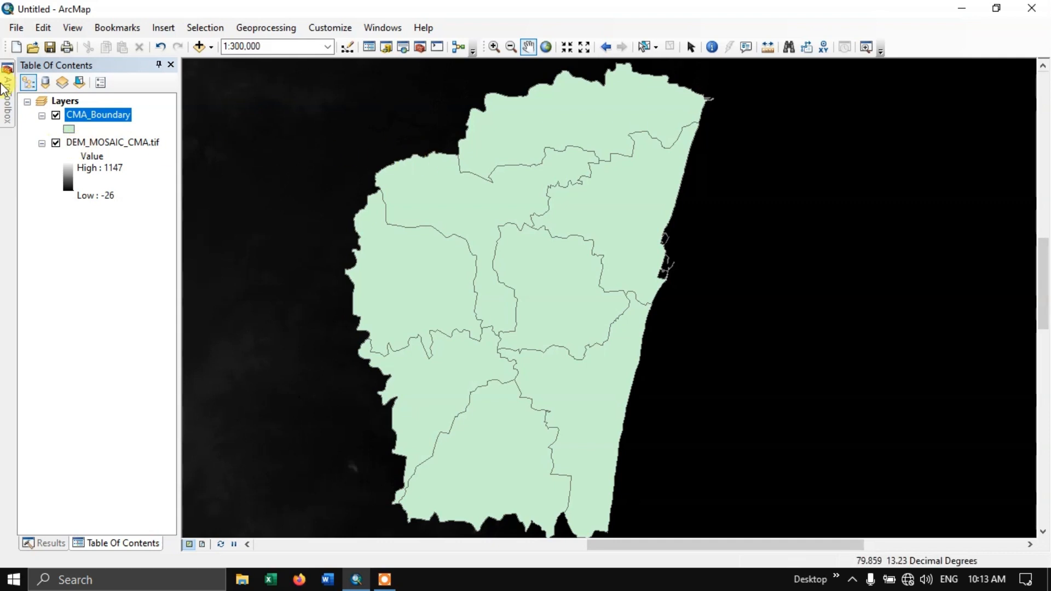
{"action": "left_click", "coordinate": [56, 115]}
{"action": "scroll", "coordinate": [640, 254], "scroll_direction": "down", "scroll_amount": 4}
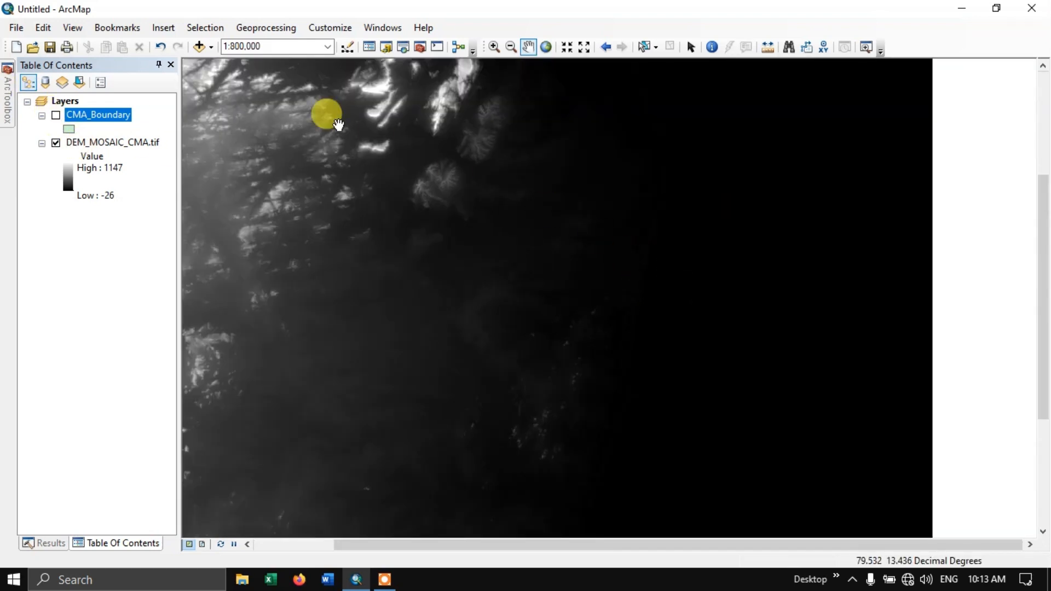
{"action": "left_click_drag", "start_coordinate": [323, 110], "coordinate": [491, 94]}
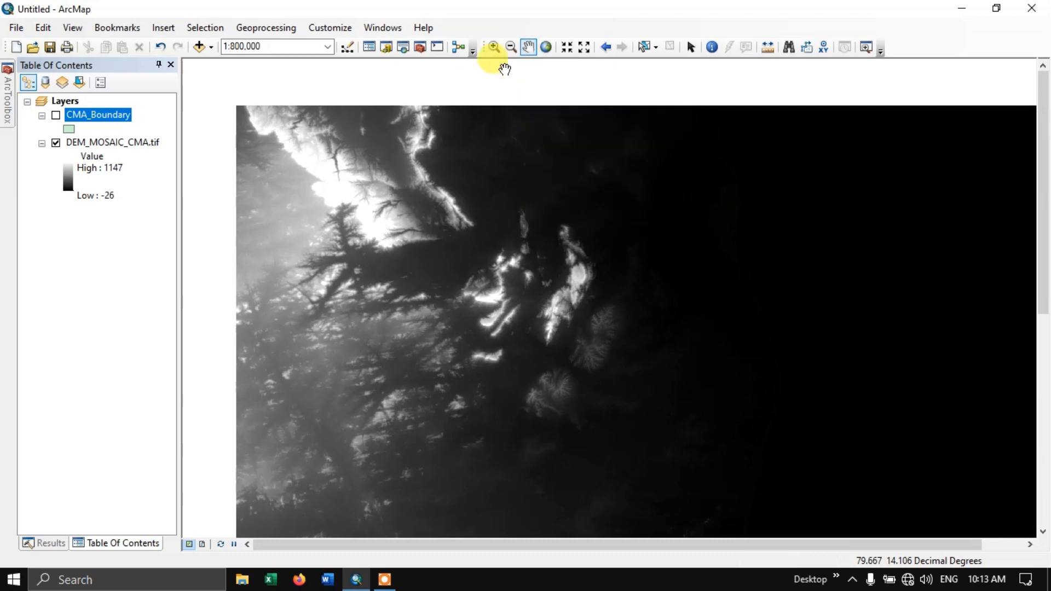
{"action": "left_click", "coordinate": [55, 115]}
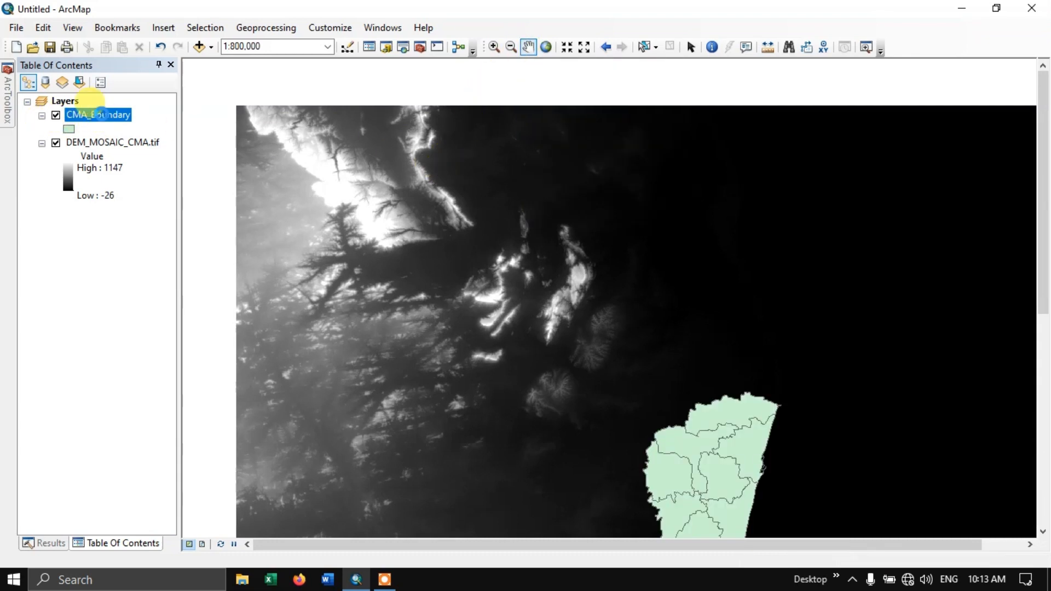
Zoom the map to the extent of the CMA_Boundary layer and switch off the DEM_MOSAIC_CMA.tif layer.
{"action": "right_click", "coordinate": [102, 114]}
{"action": "mouse_move", "coordinate": [145, 269]}
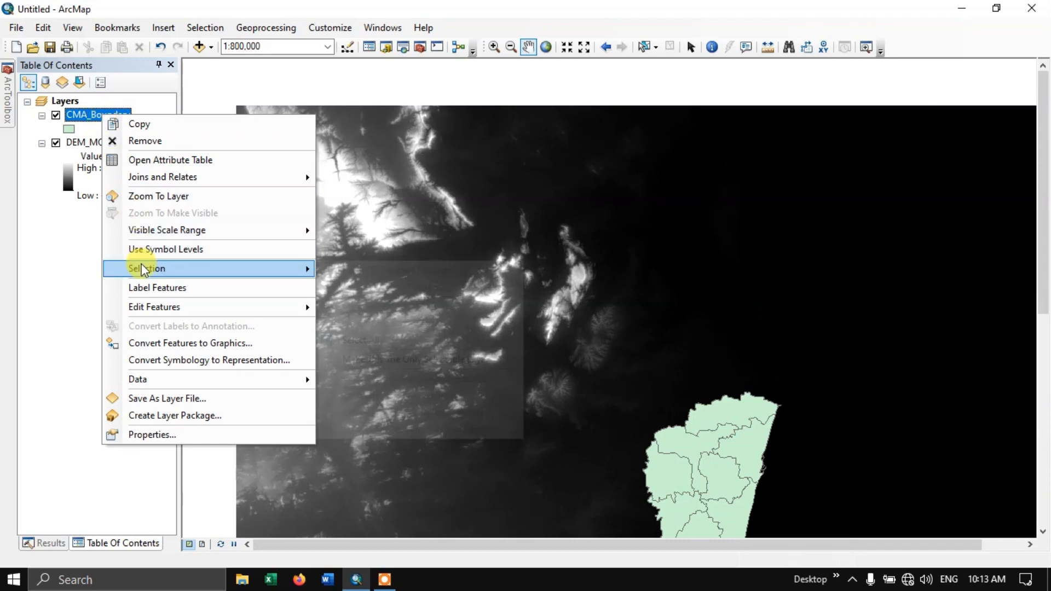
{"action": "left_click", "coordinate": [164, 197]}
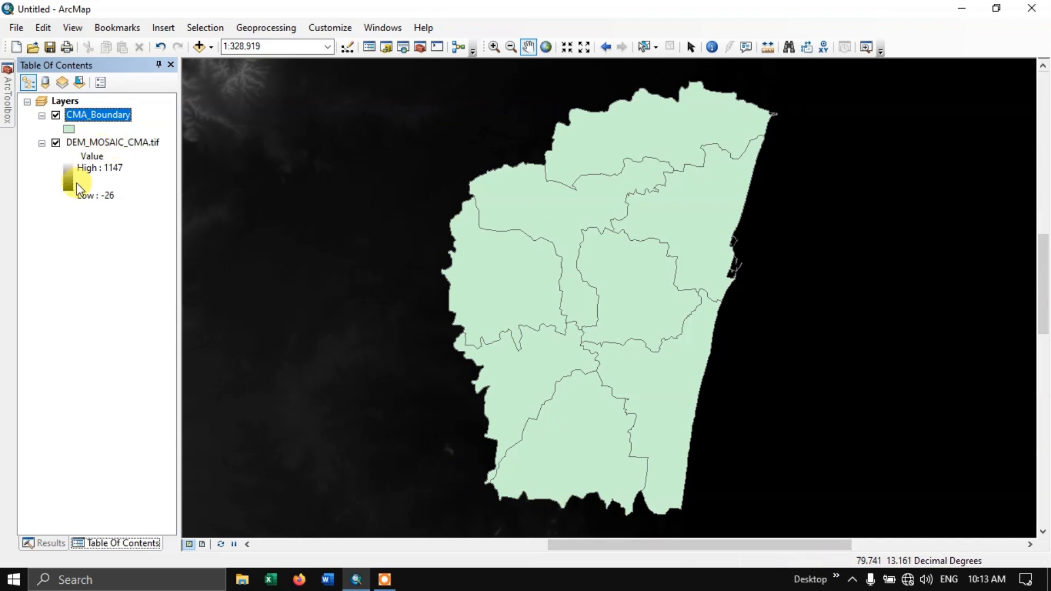
{"action": "left_click", "coordinate": [55, 143]}
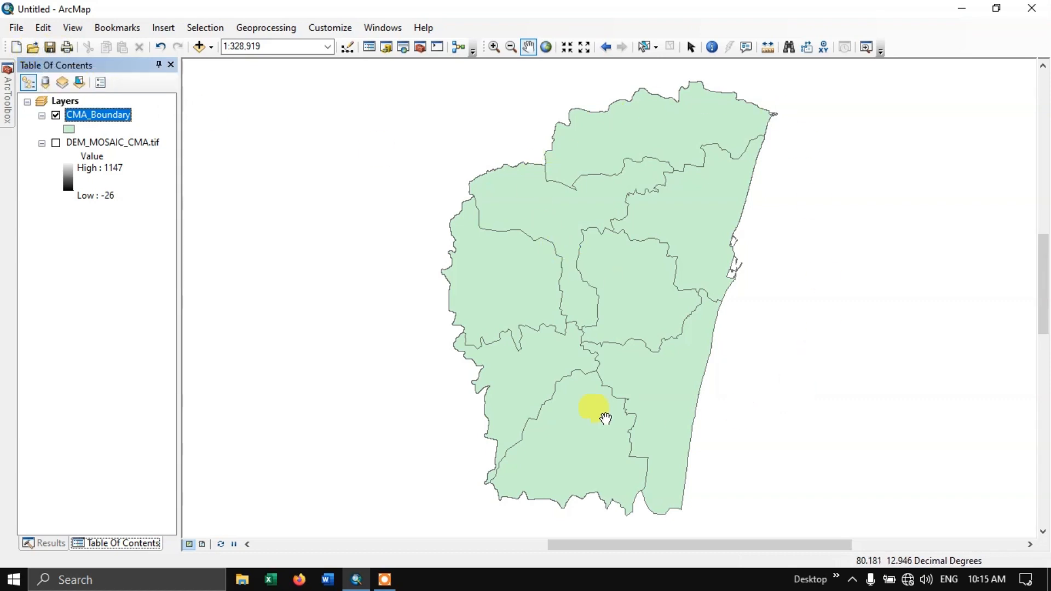
Start saving the map document and choose the ArcGIS folder on drive D: as its location.
{"action": "left_click", "coordinate": [50, 47]}
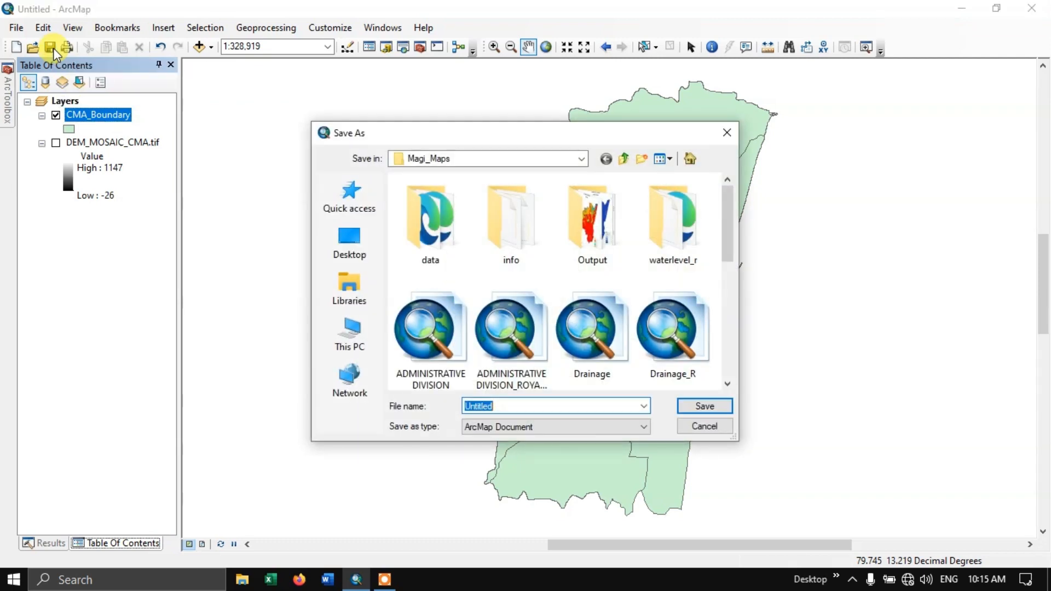
{"action": "left_click", "coordinate": [348, 335]}
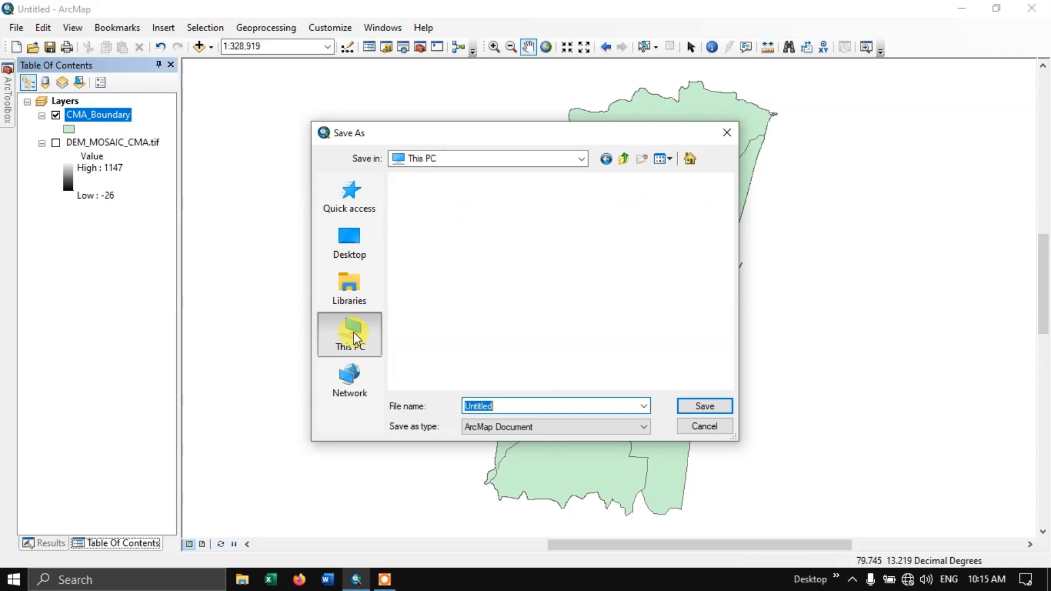
{"action": "scroll", "coordinate": [512, 300], "scroll_direction": "down", "scroll_amount": 3}
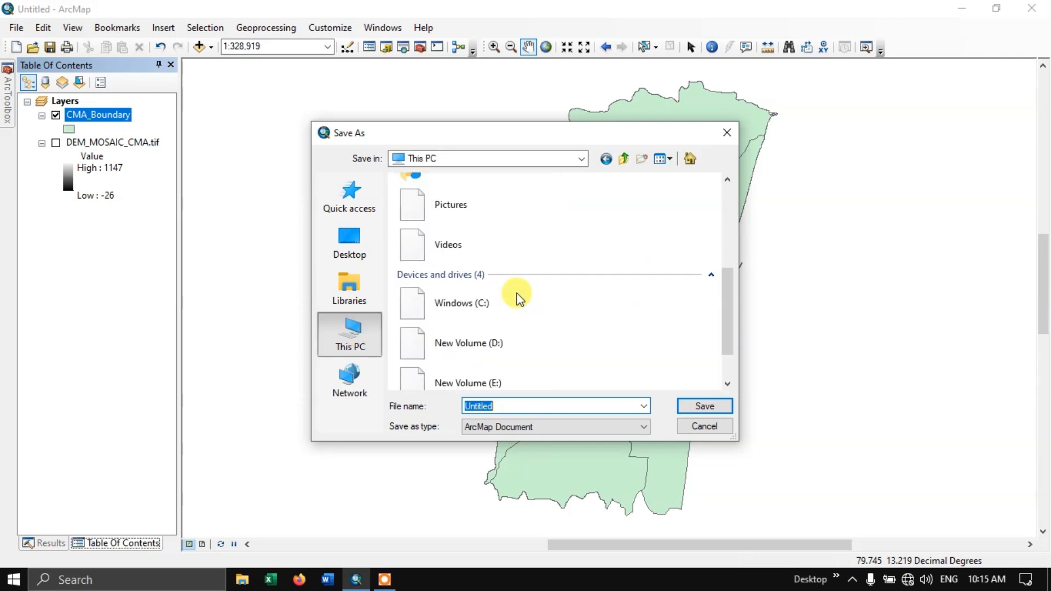
{"action": "double_click", "coordinate": [494, 338]}
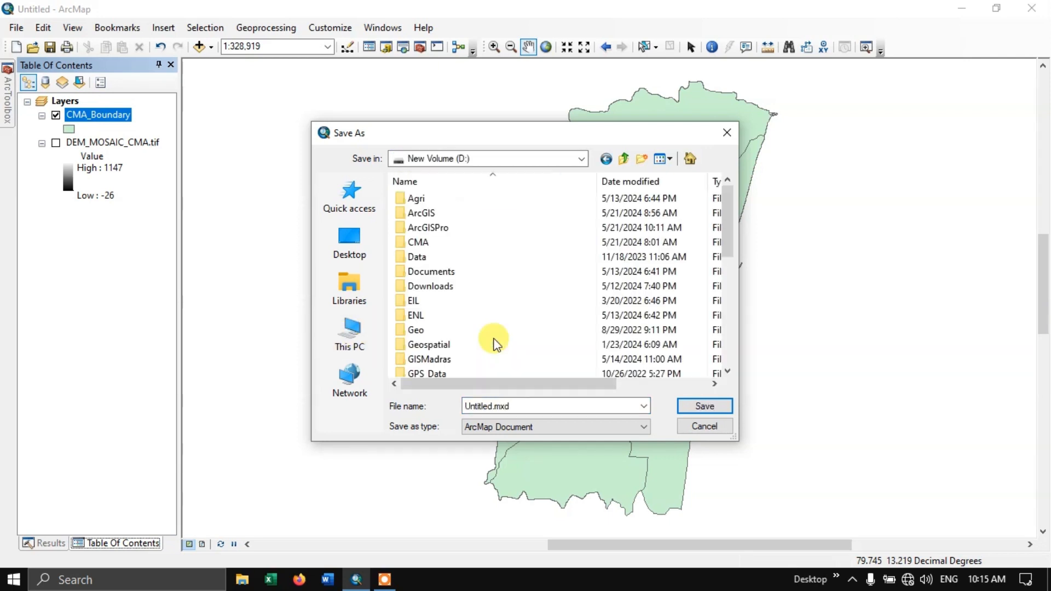
{"action": "double_click", "coordinate": [452, 215]}
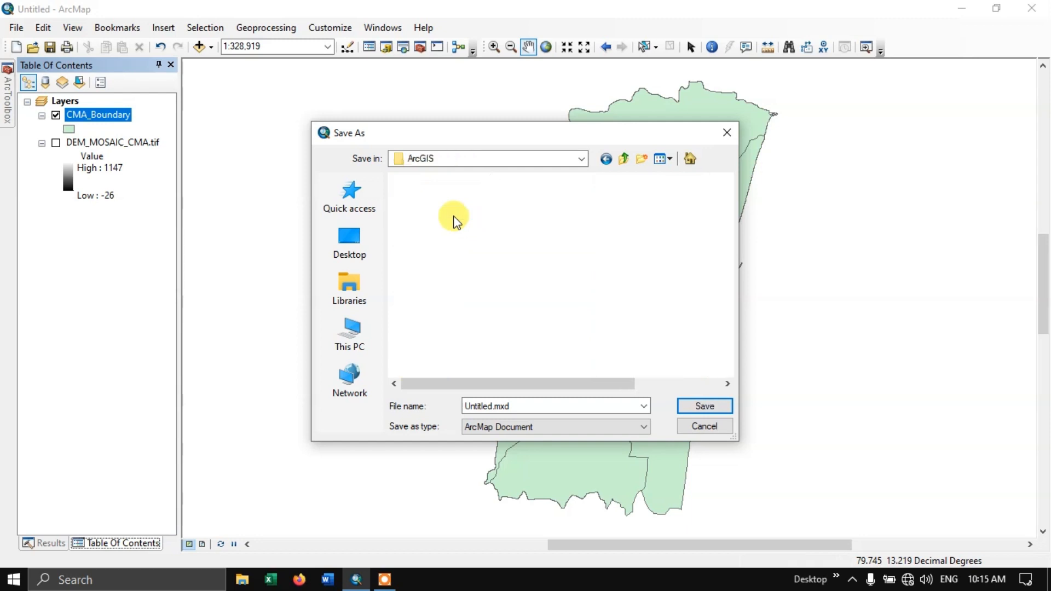
Name the map document ArcGIS Interface.mxd and save it as an ArcMap Document.
{"action": "left_click", "coordinate": [485, 405]}
{"action": "left_click", "coordinate": [492, 406]}
{"action": "left_click_drag", "start_coordinate": [491, 407], "coordinate": [463, 408]}
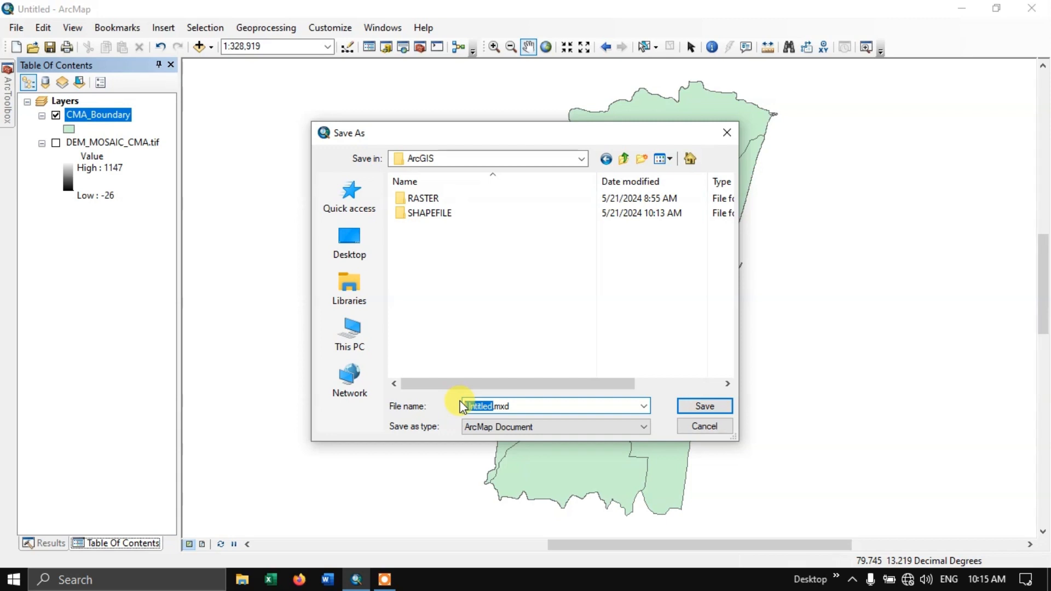
{"action": "type", "text": "Arc"}
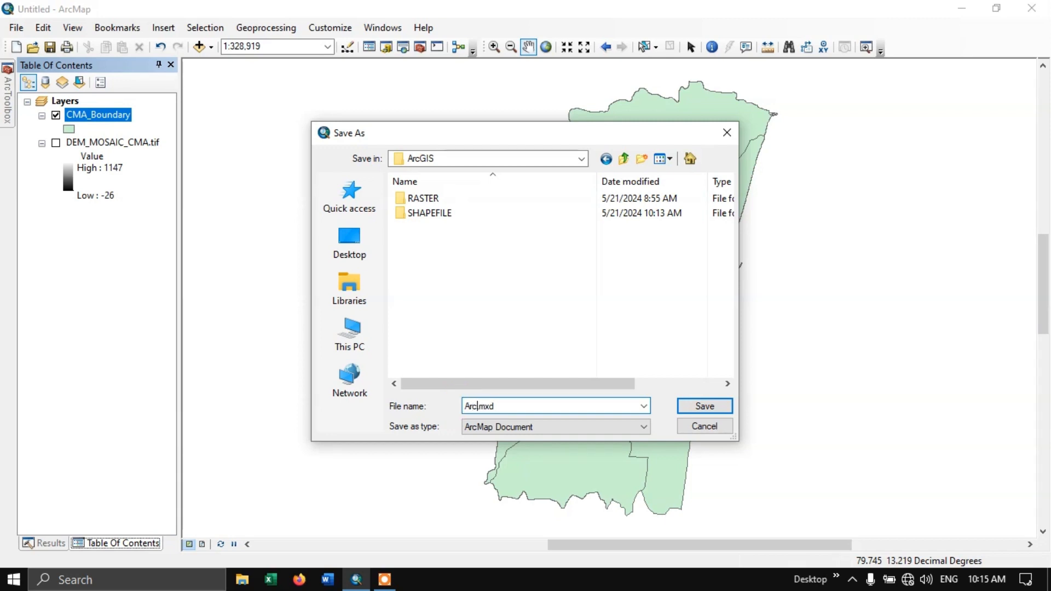
{"action": "type", "text": "GIS Interface"}
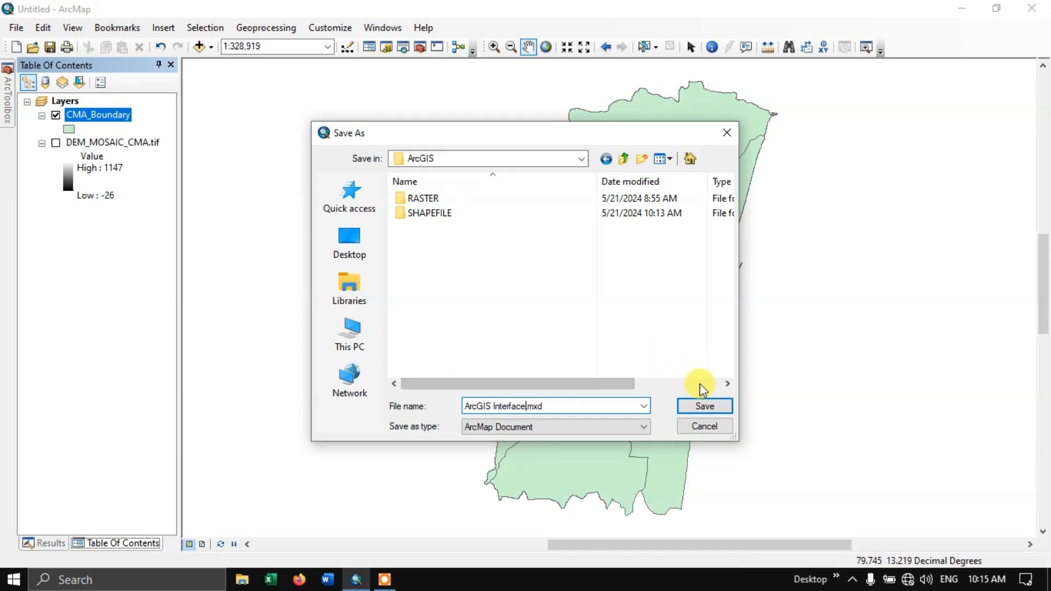
{"action": "left_click", "coordinate": [547, 408]}
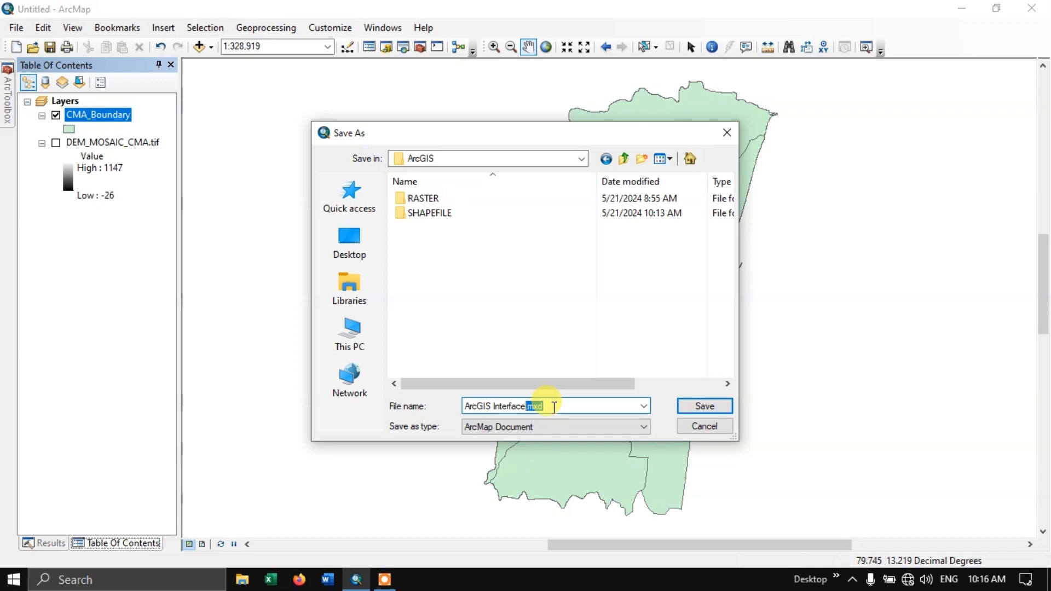
{"action": "left_click", "coordinate": [553, 408]}
{"action": "left_click_drag", "start_coordinate": [527, 409], "coordinate": [524, 410]}
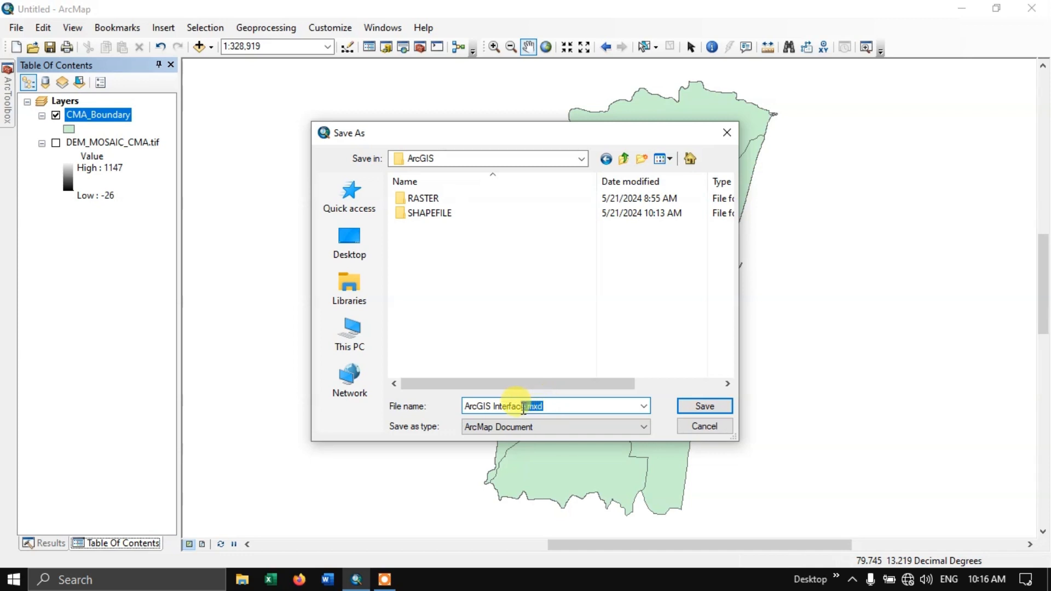
{"action": "left_click", "coordinate": [692, 405]}
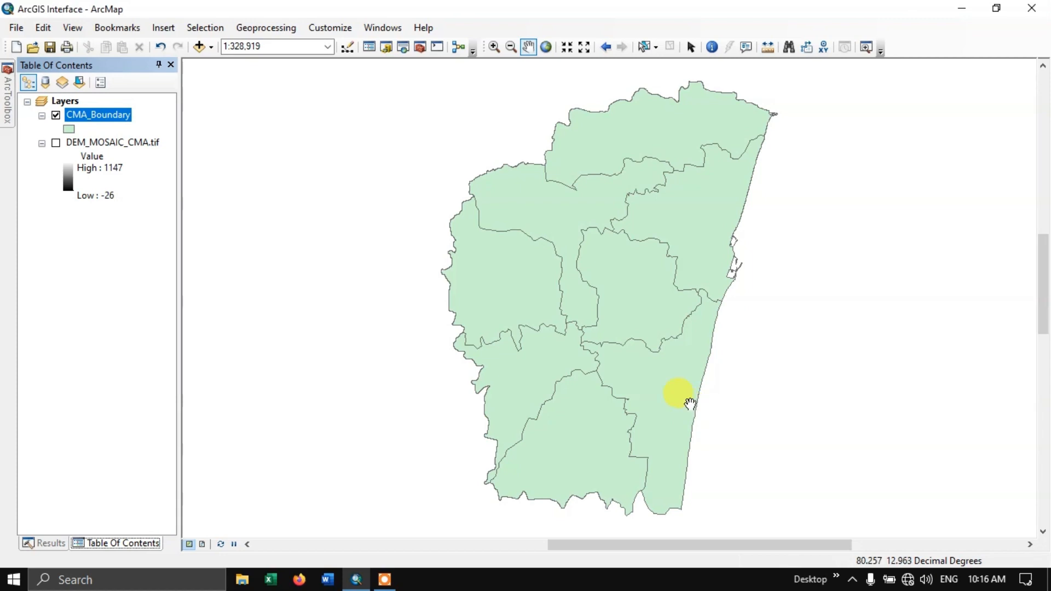
Locate the saved ArcGIS Interface map document in the ArcGIS folder of the Open dialog and close the dialog without opening it.
{"action": "left_click", "coordinate": [37, 48]}
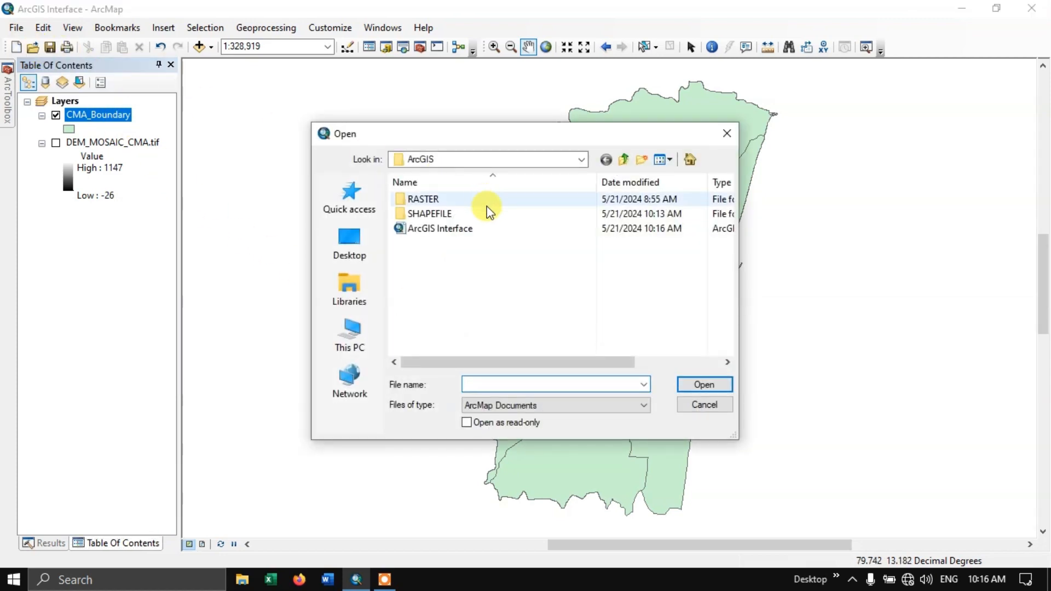
{"action": "left_click", "coordinate": [446, 233]}
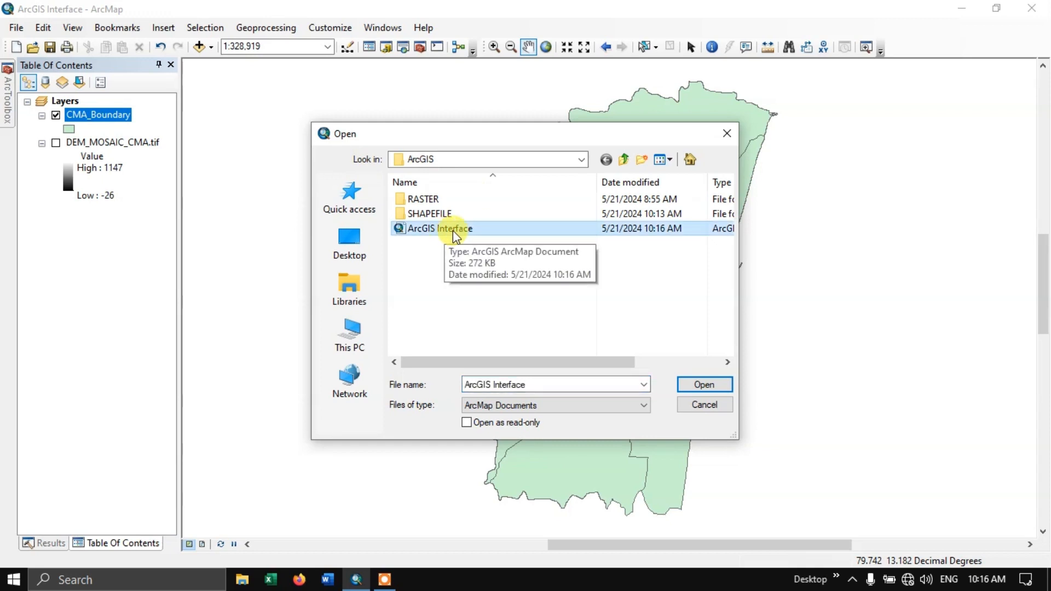
{"action": "left_click", "coordinate": [726, 134]}
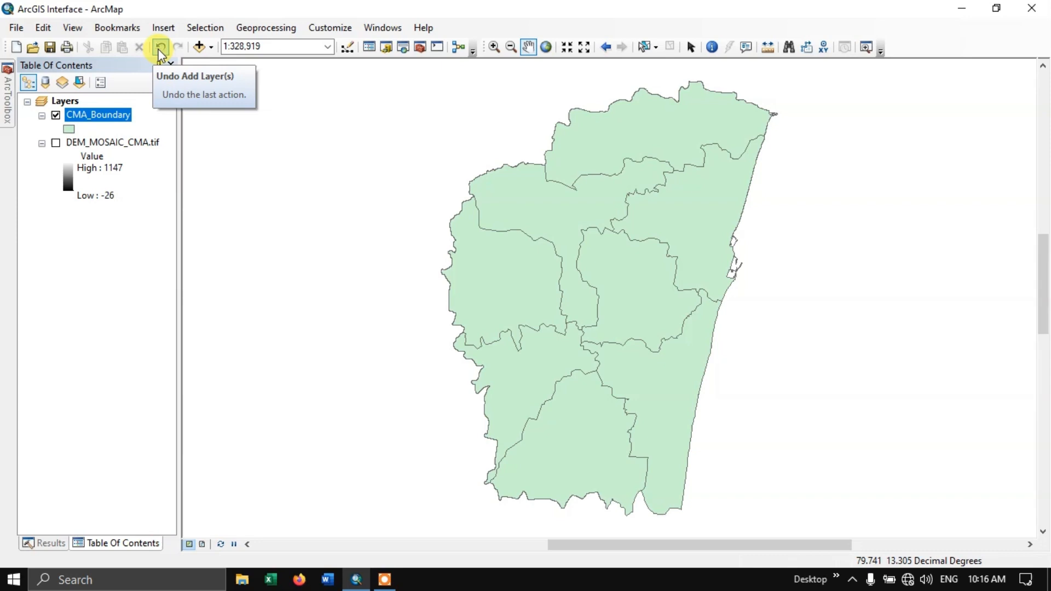
Remove the CMA_Boundary layer from the map, undo the removal, and practise redoing and undoing it once more.
{"action": "right_click", "coordinate": [112, 114]}
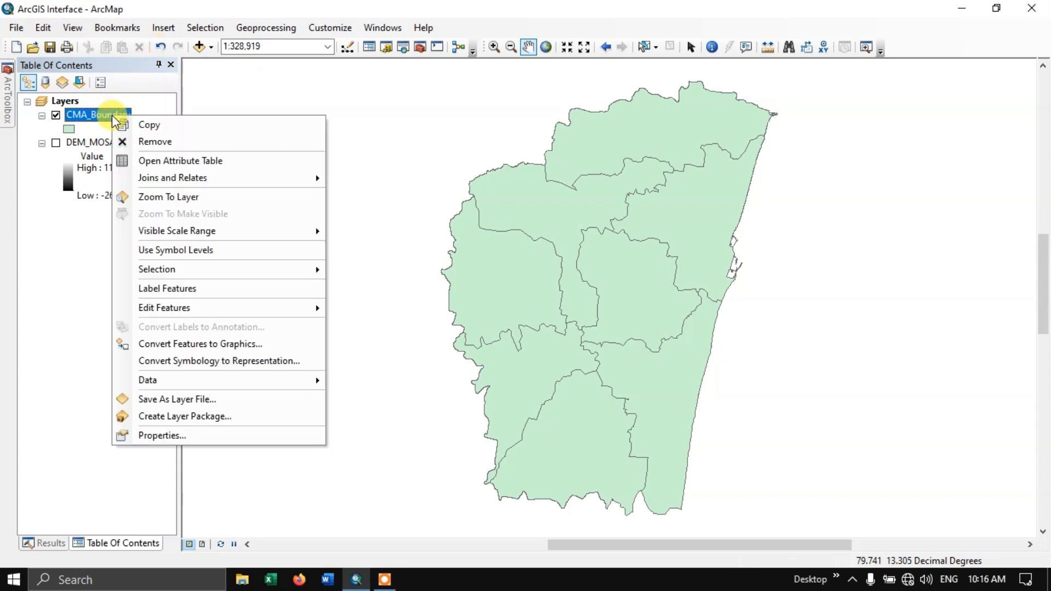
{"action": "left_click", "coordinate": [153, 144]}
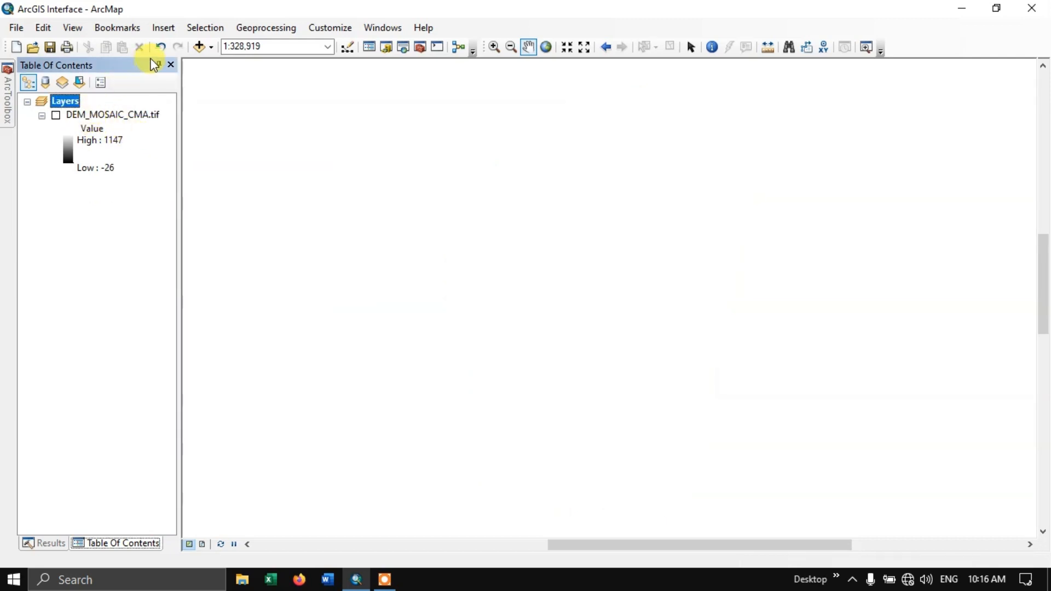
{"action": "left_click", "coordinate": [162, 47]}
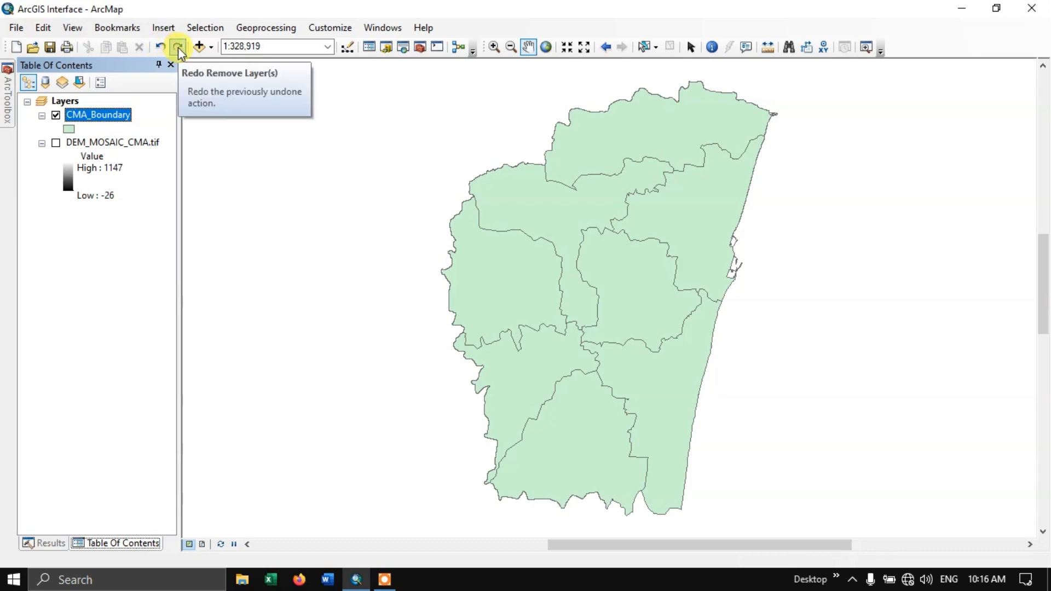
{"action": "left_click", "coordinate": [178, 48]}
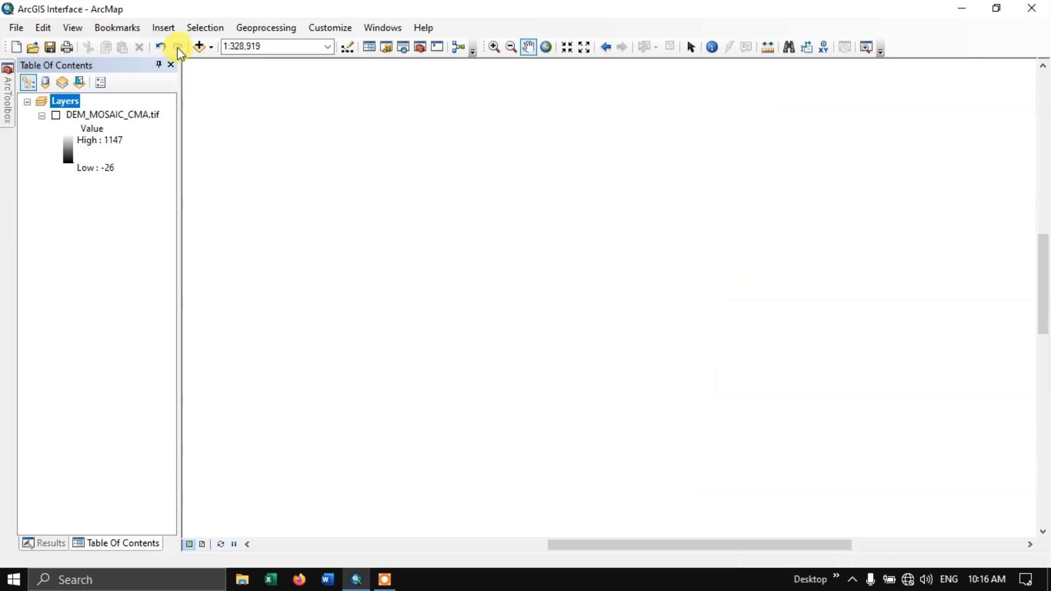
{"action": "left_click", "coordinate": [159, 49]}
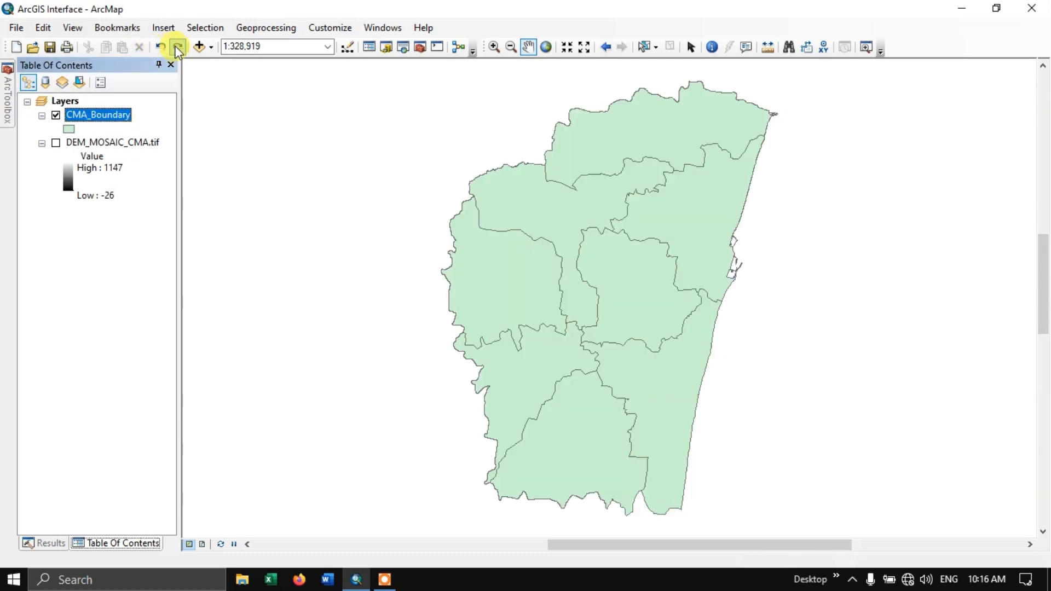
Start adding data and browse the SHAPEFILE folder, the levels above it and the D:\ArcGIS folder connection.
{"action": "left_click", "coordinate": [210, 50]}
{"action": "left_click", "coordinate": [219, 65]}
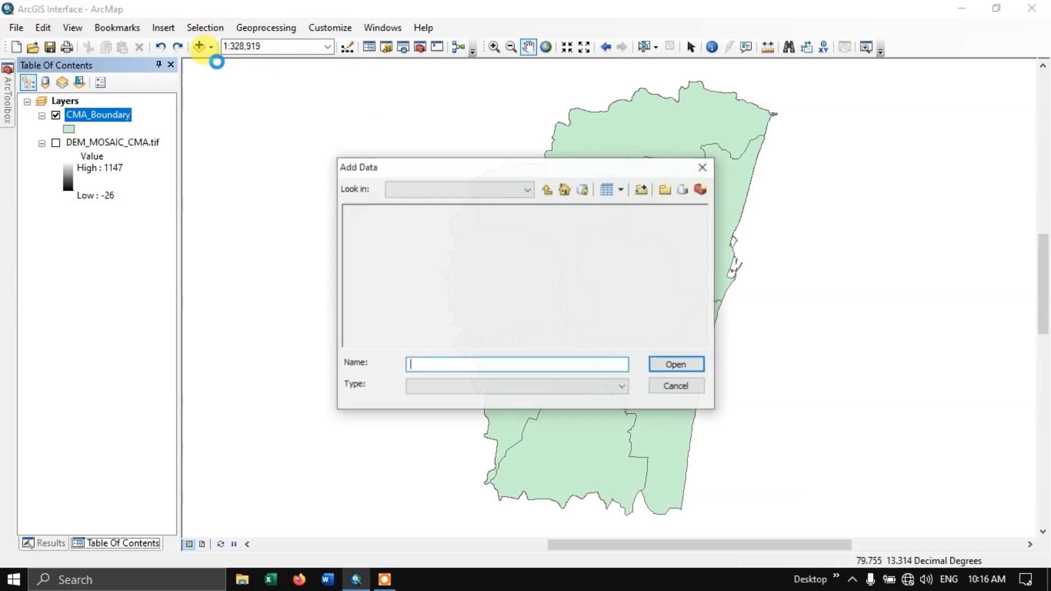
{"action": "left_click", "coordinate": [369, 210]}
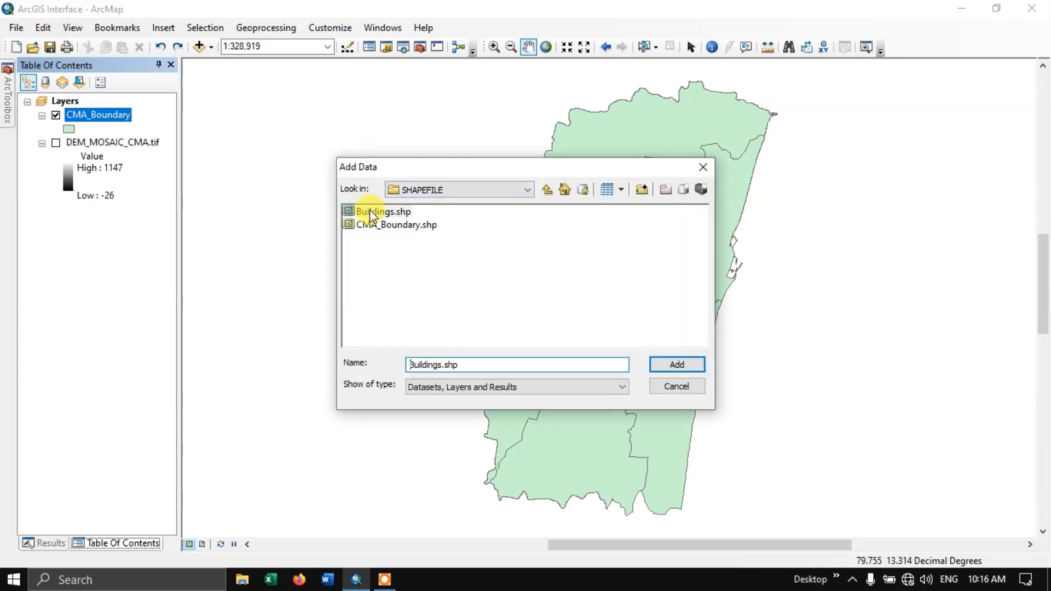
{"action": "left_click", "coordinate": [547, 190]}
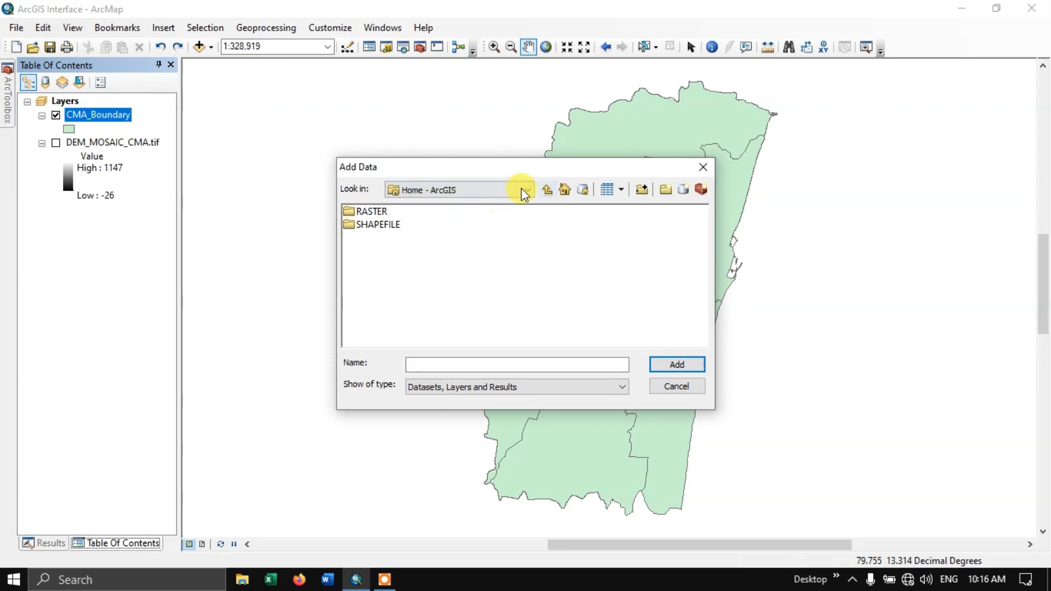
{"action": "left_click", "coordinate": [543, 191]}
{"action": "left_click", "coordinate": [489, 196]}
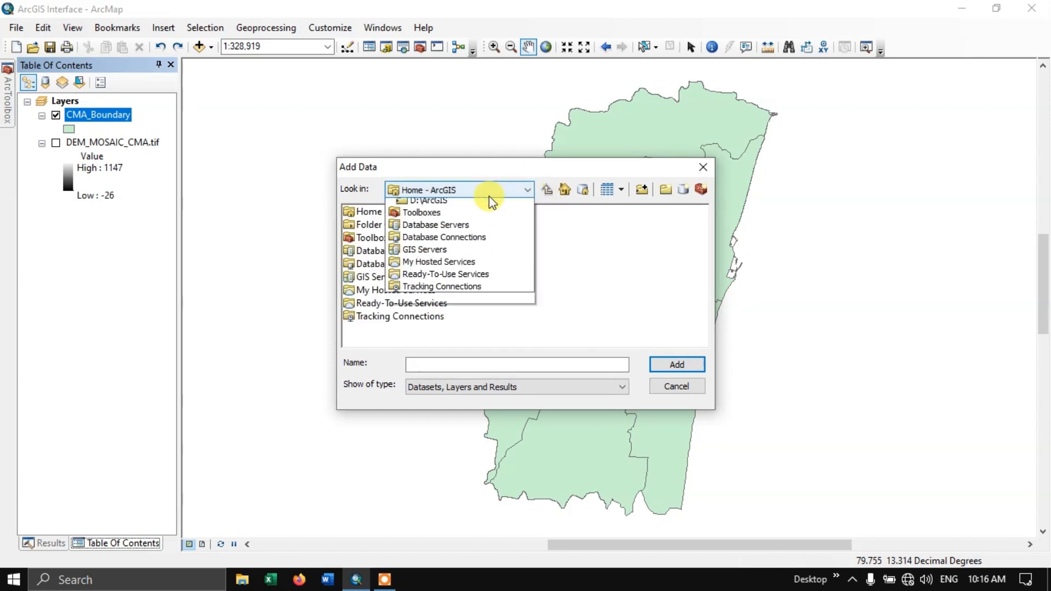
{"action": "left_click", "coordinate": [439, 231]}
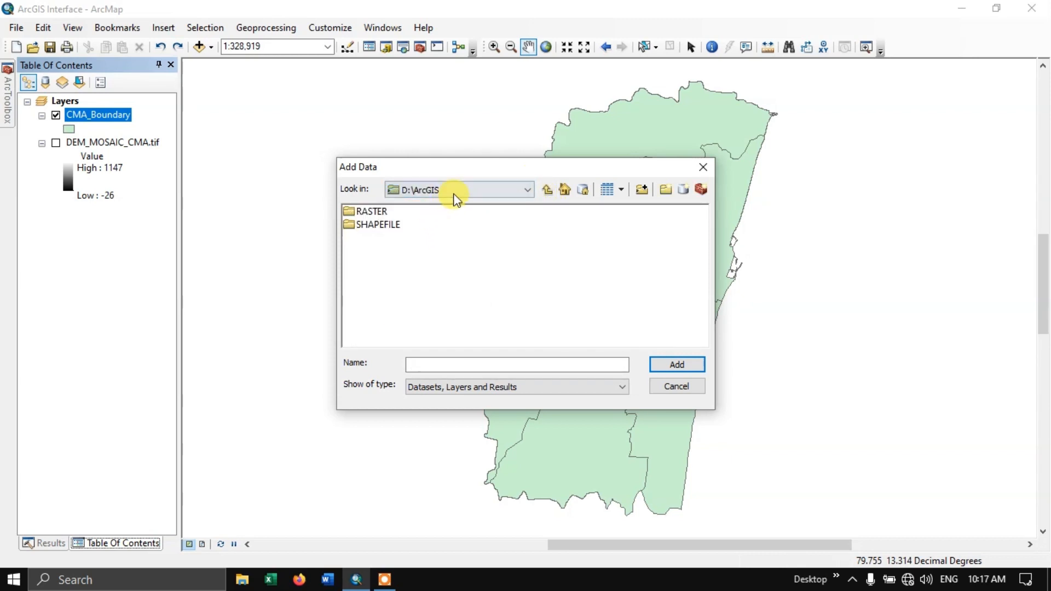
{"action": "left_click", "coordinate": [454, 193]}
{"action": "left_click", "coordinate": [442, 233]}
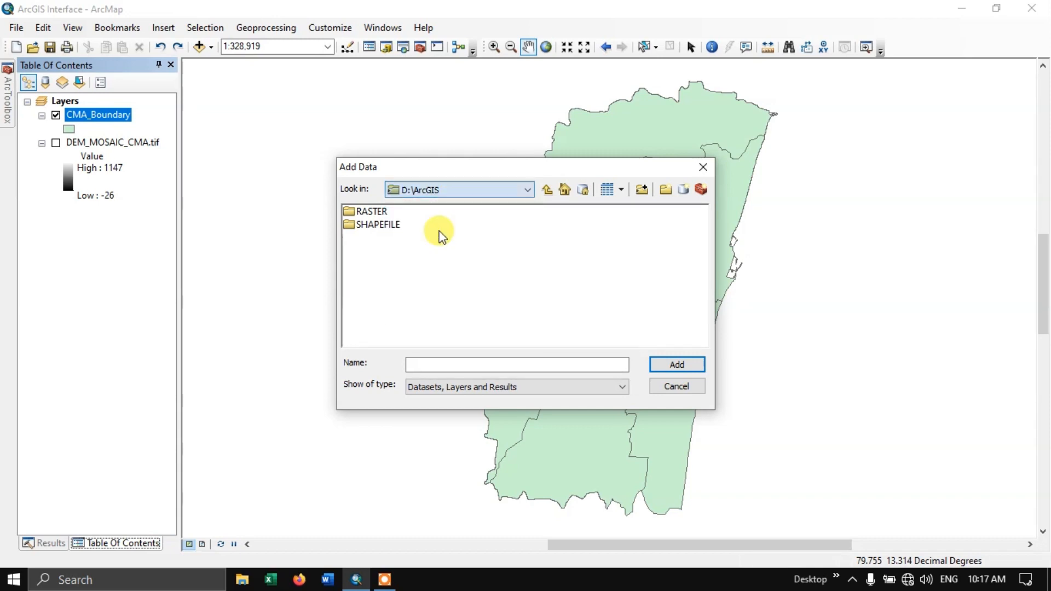
View the drives available under This PC for connecting a folder, and leave Connect To Folder and Add Data without making changes.
{"action": "left_click", "coordinate": [641, 190]}
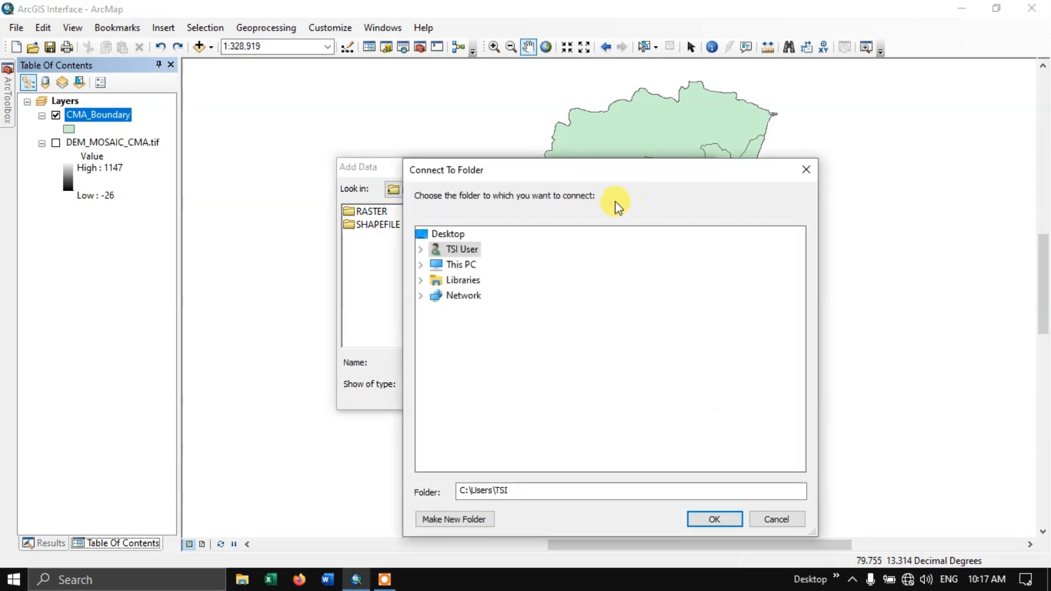
{"action": "left_click", "coordinate": [421, 265]}
{"action": "left_click", "coordinate": [805, 171]}
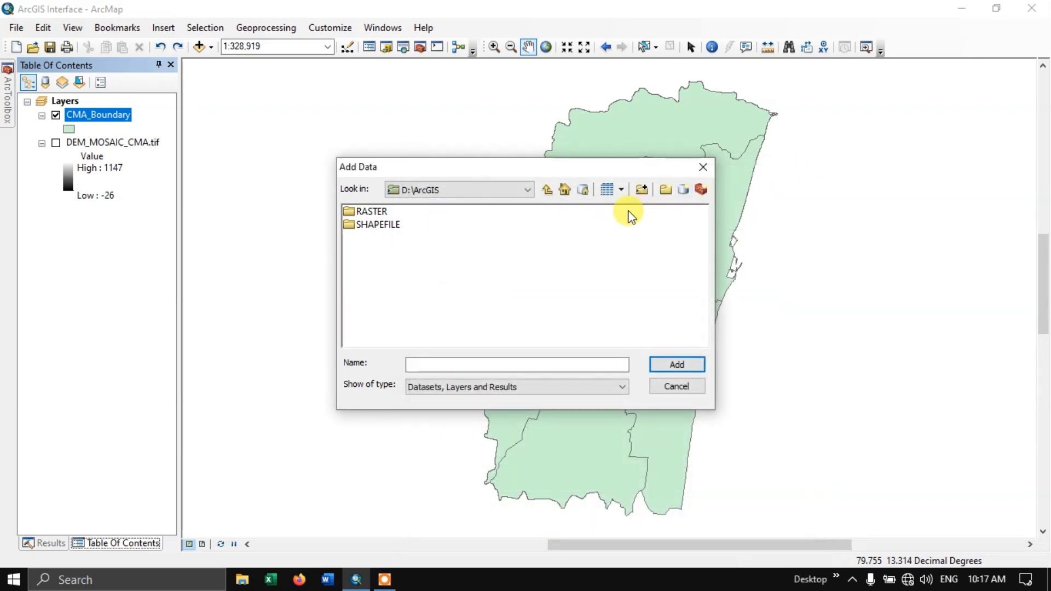
{"action": "left_click", "coordinate": [700, 166]}
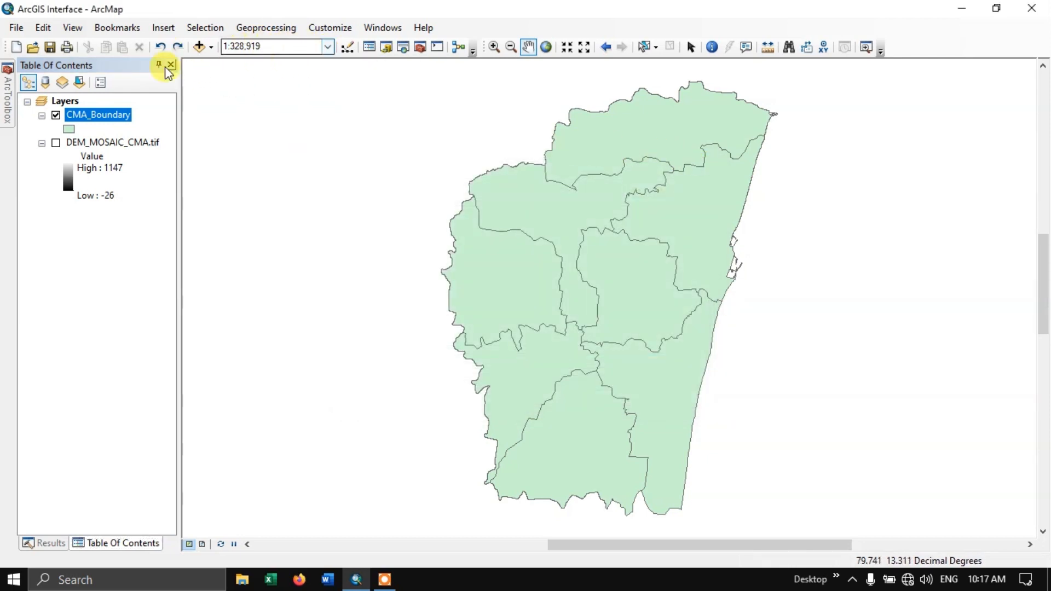
Add the Buildings.shp shapefile from the SHAPEFILE folder to the map.
{"action": "left_click", "coordinate": [211, 49]}
{"action": "left_click", "coordinate": [215, 60]}
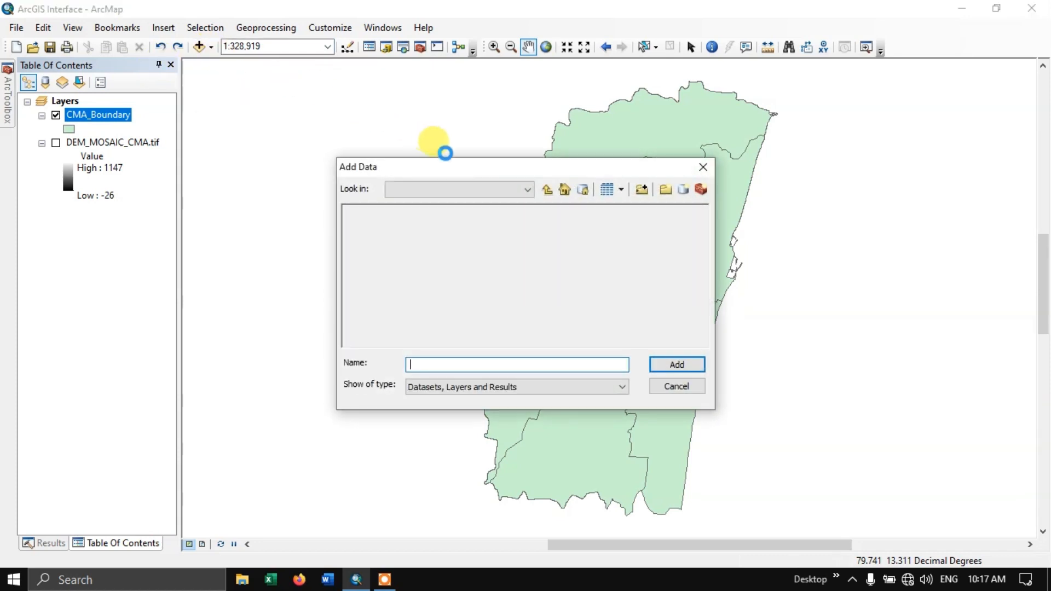
{"action": "double_click", "coordinate": [375, 225]}
{"action": "left_click", "coordinate": [378, 212]}
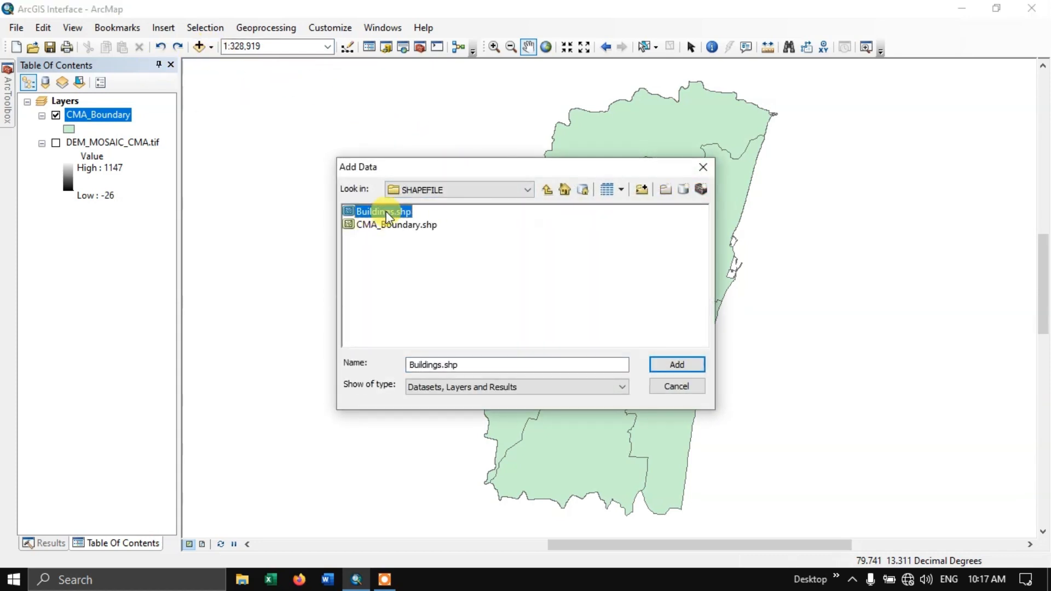
{"action": "left_click", "coordinate": [680, 364]}
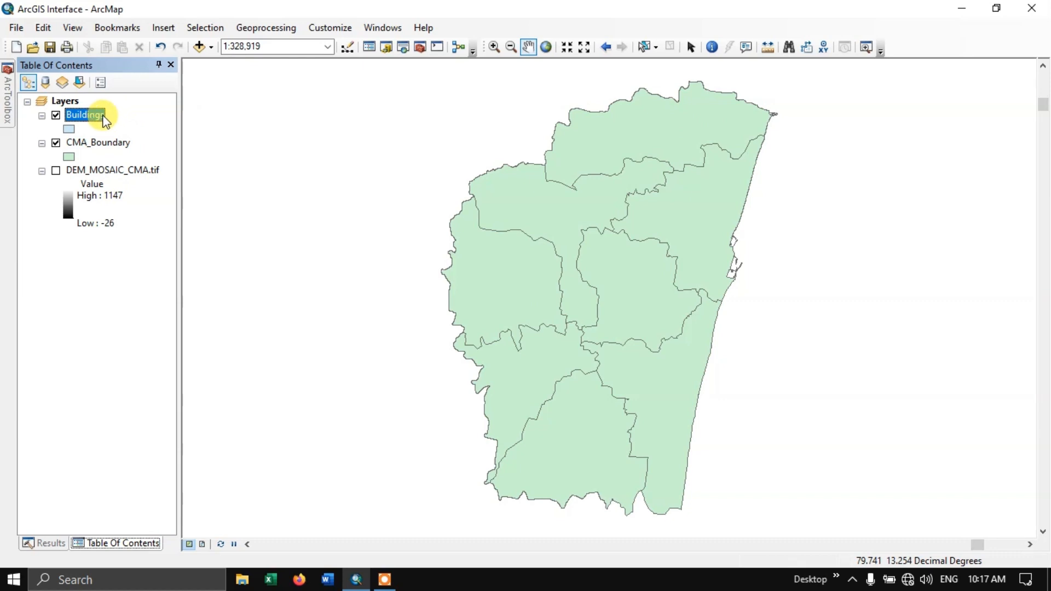
Zoom the map to the extent of the Buildings layer and pan the building cluster towards the middle of the view.
{"action": "left_click", "coordinate": [84, 114]}
{"action": "right_click", "coordinate": [85, 114]}
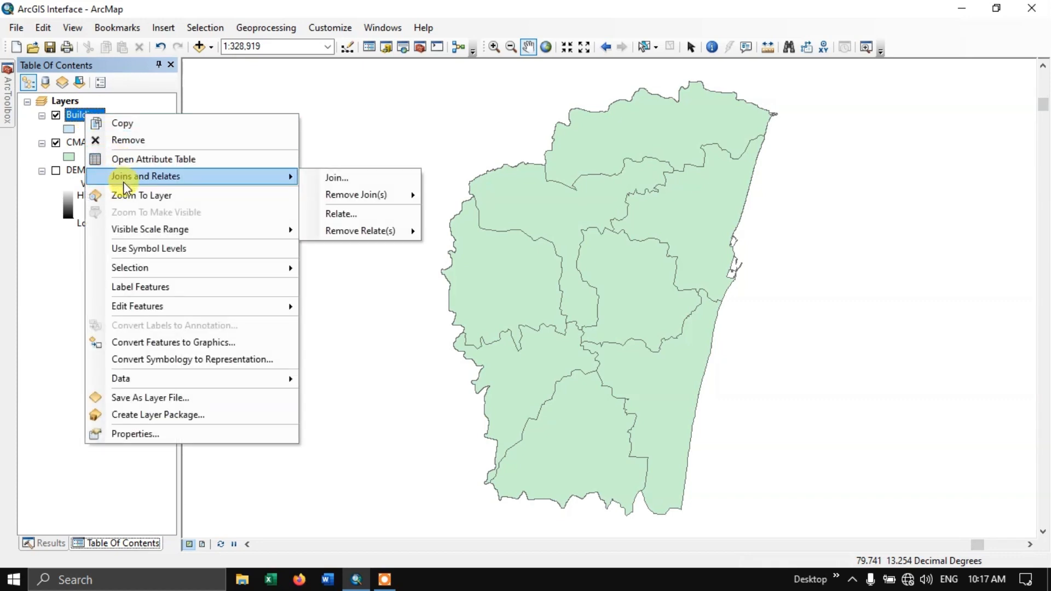
{"action": "left_click", "coordinate": [127, 196]}
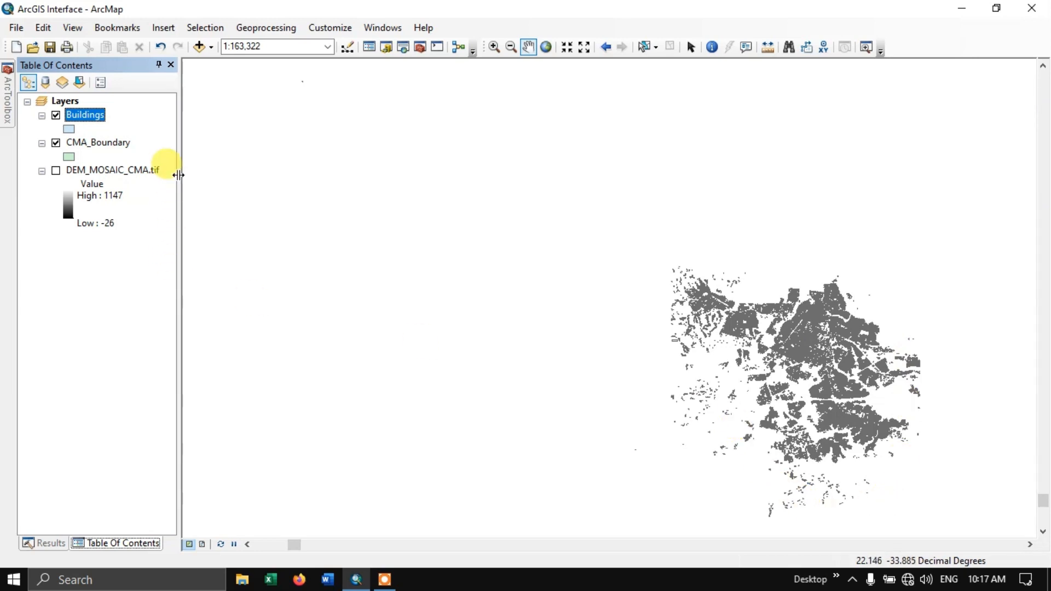
{"action": "right_click", "coordinate": [97, 118]}
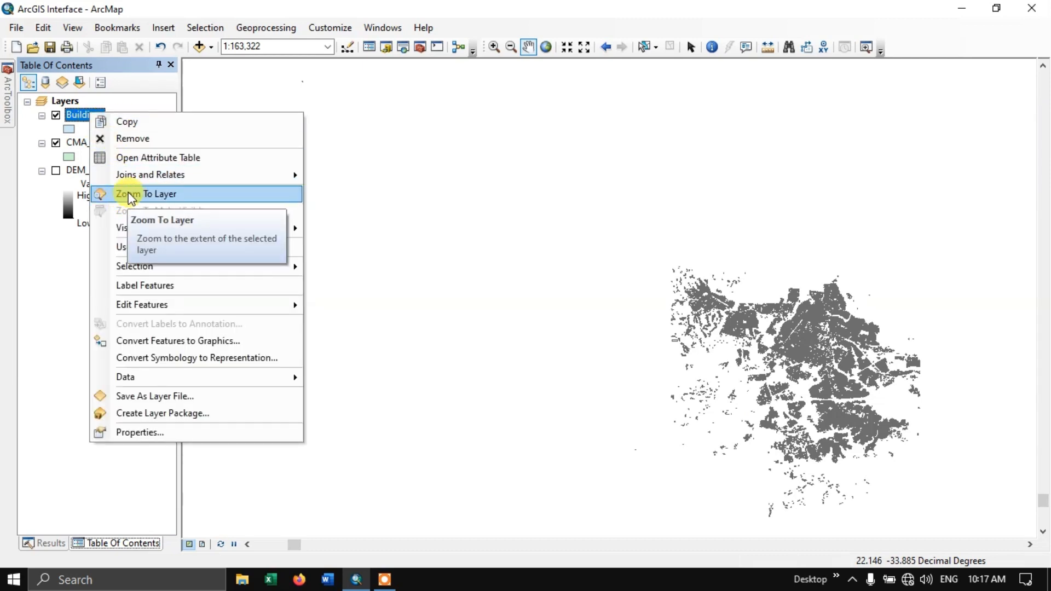
{"action": "left_click", "coordinate": [770, 268]}
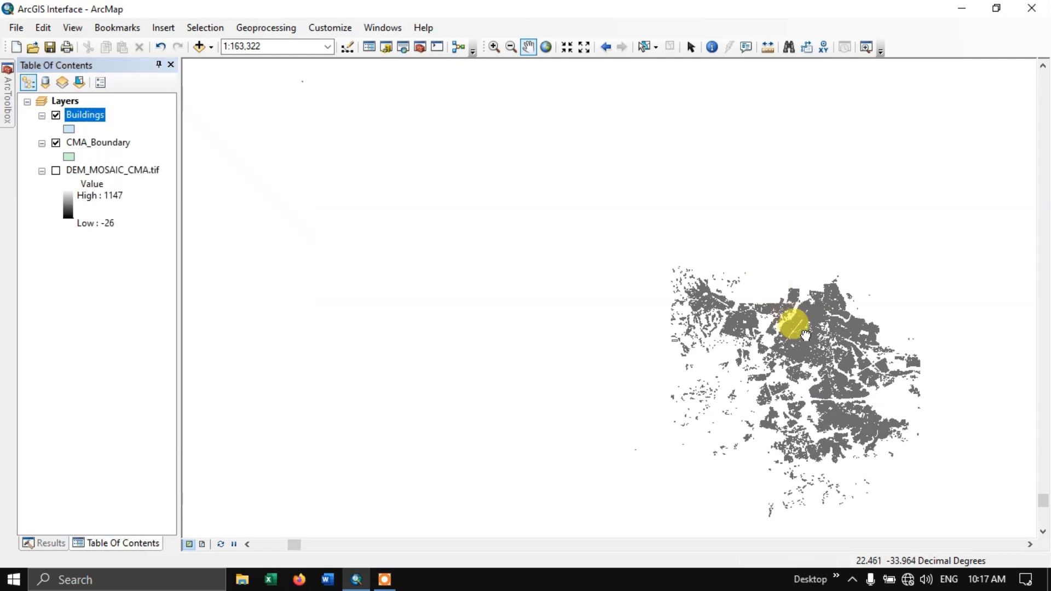
{"action": "mouse_move", "coordinate": [805, 331]}
{"action": "left_mouse_down"}
{"action": "mouse_move", "coordinate": [610, 255]}
{"action": "mouse_move", "coordinate": [569, 228]}
{"action": "left_mouse_up"}
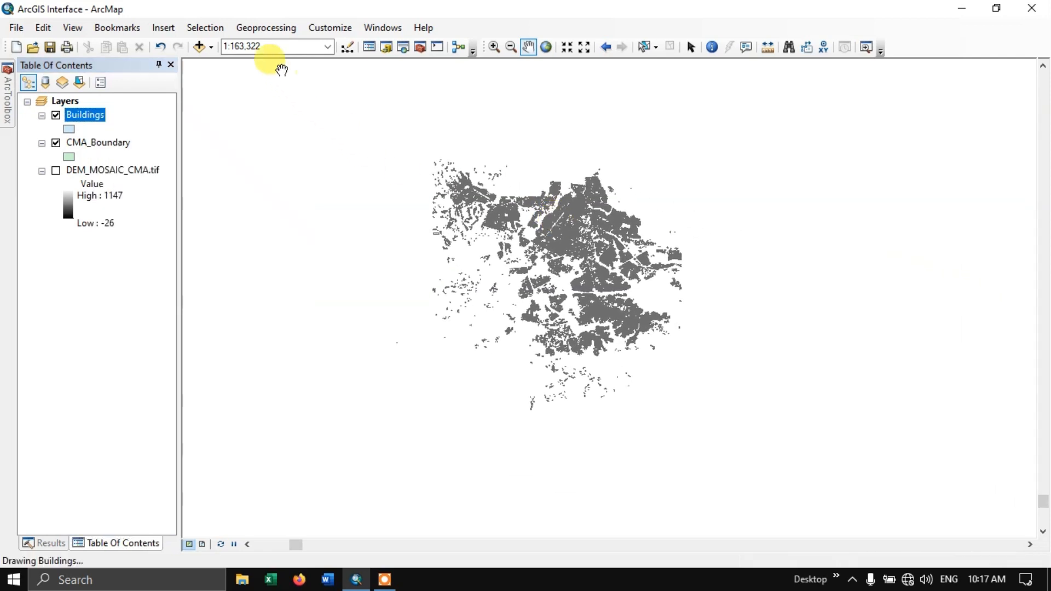
Set the map scale to 1:10,000 and zoom in further to 1:1,500 to examine individual building footprints.
{"action": "left_click", "coordinate": [327, 46]}
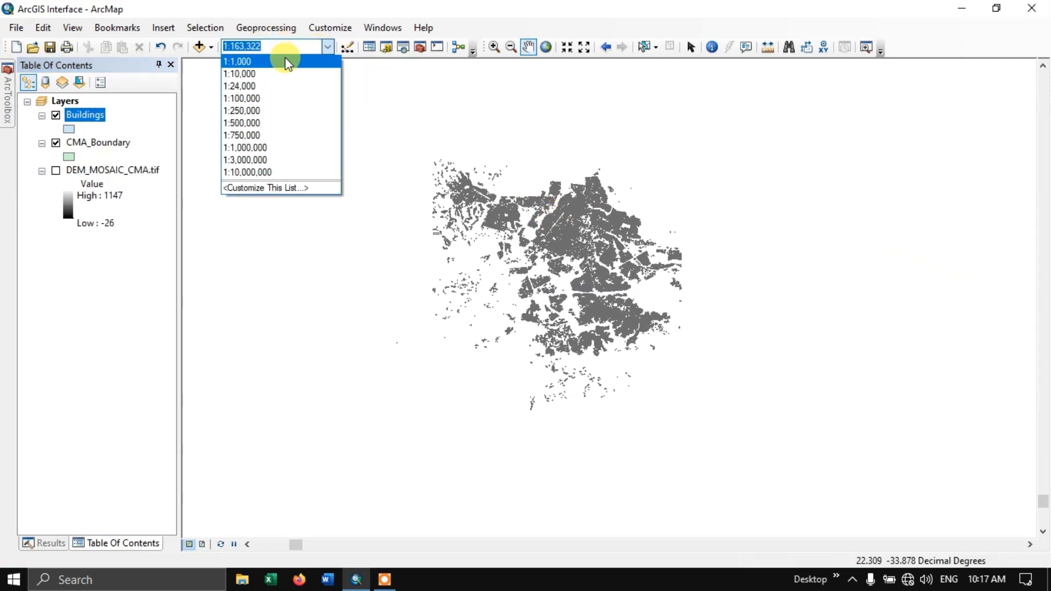
{"action": "left_click", "coordinate": [255, 75]}
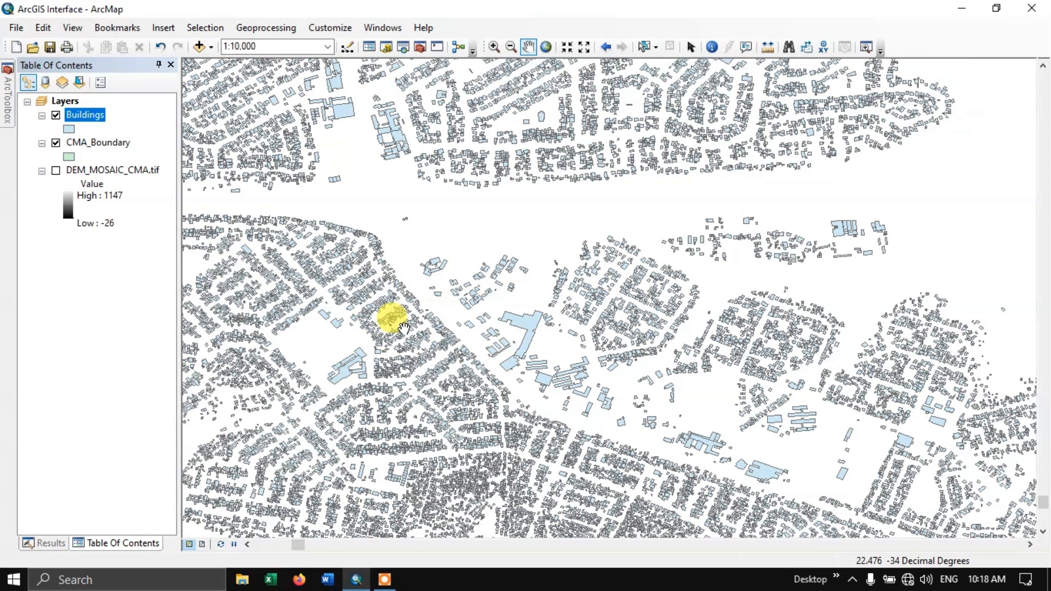
{"action": "scroll", "coordinate": [404, 327], "scroll_direction": "up", "scroll_amount": 4}
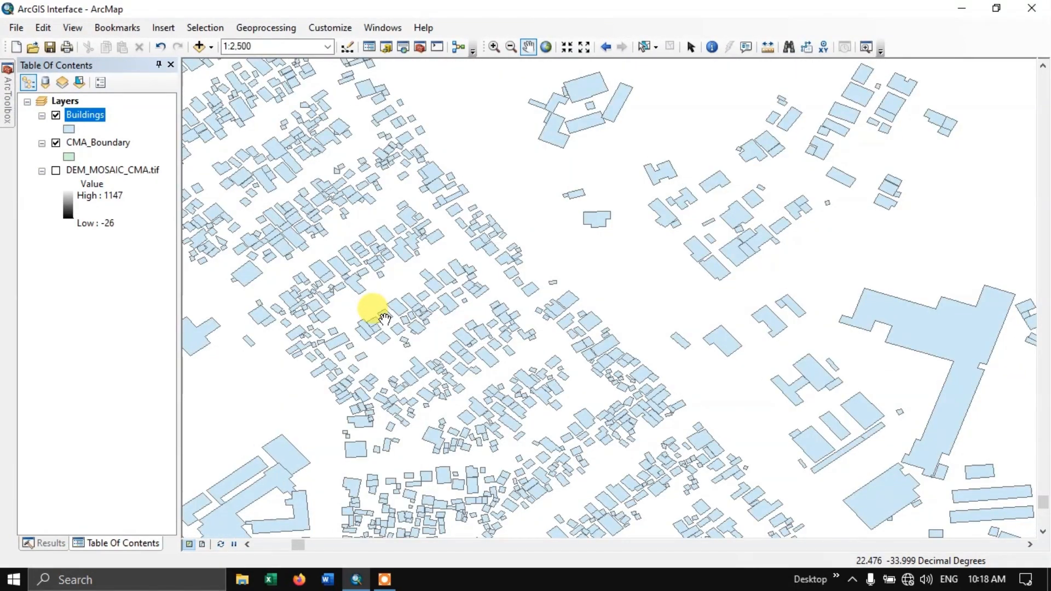
{"action": "scroll", "coordinate": [383, 318], "scroll_direction": "up", "scroll_amount": 2}
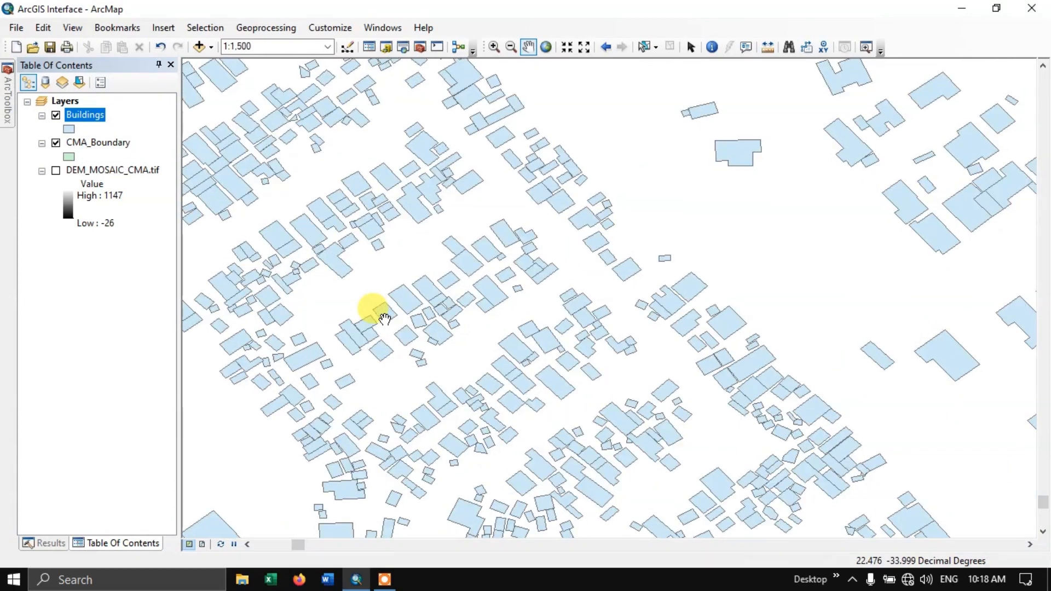
Try the preset map scales 1:10,000 and 1:1,000,000 on the Buildings layer, and settle on 1:100,000.
{"action": "left_click", "coordinate": [329, 47]}
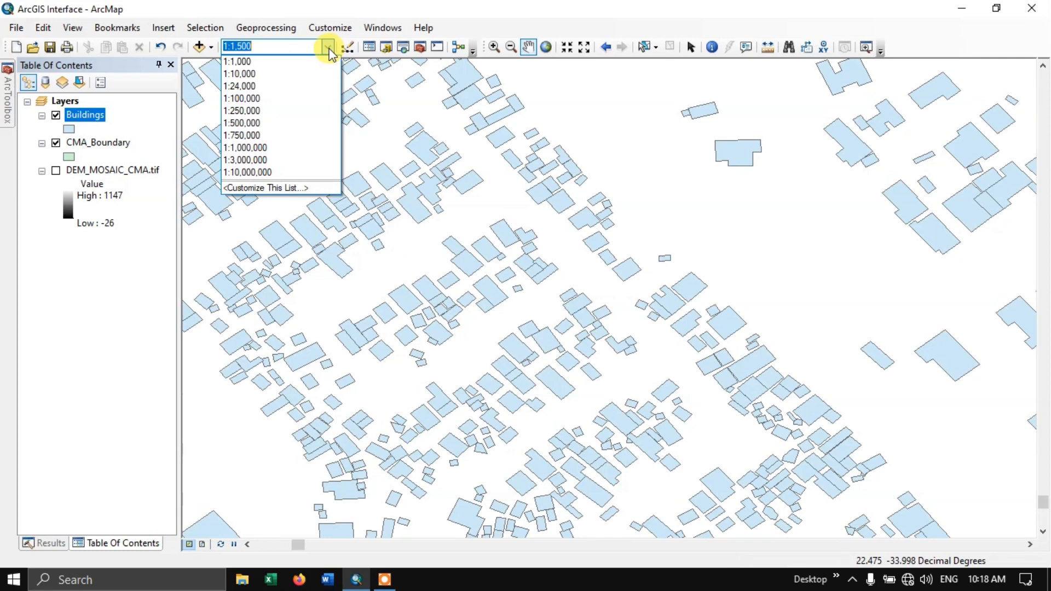
{"action": "left_click", "coordinate": [266, 74]}
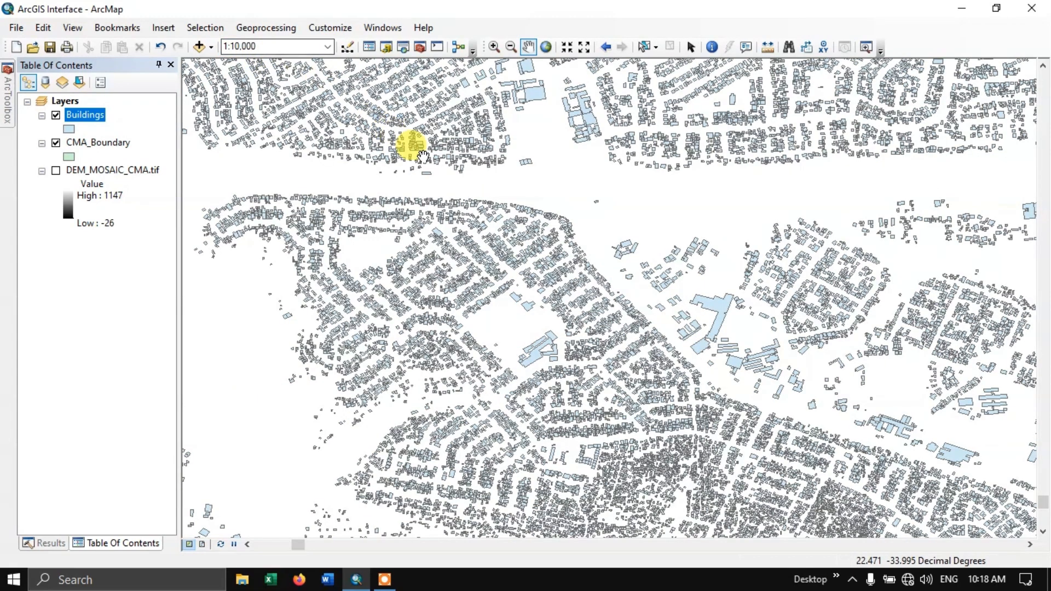
{"action": "left_click", "coordinate": [328, 48]}
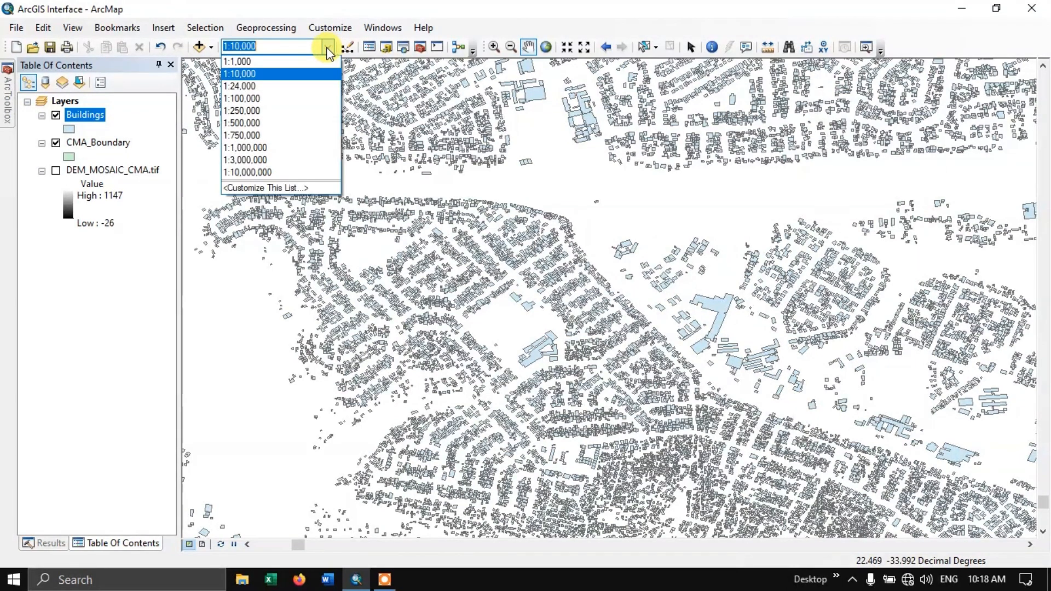
{"action": "left_click", "coordinate": [288, 148]}
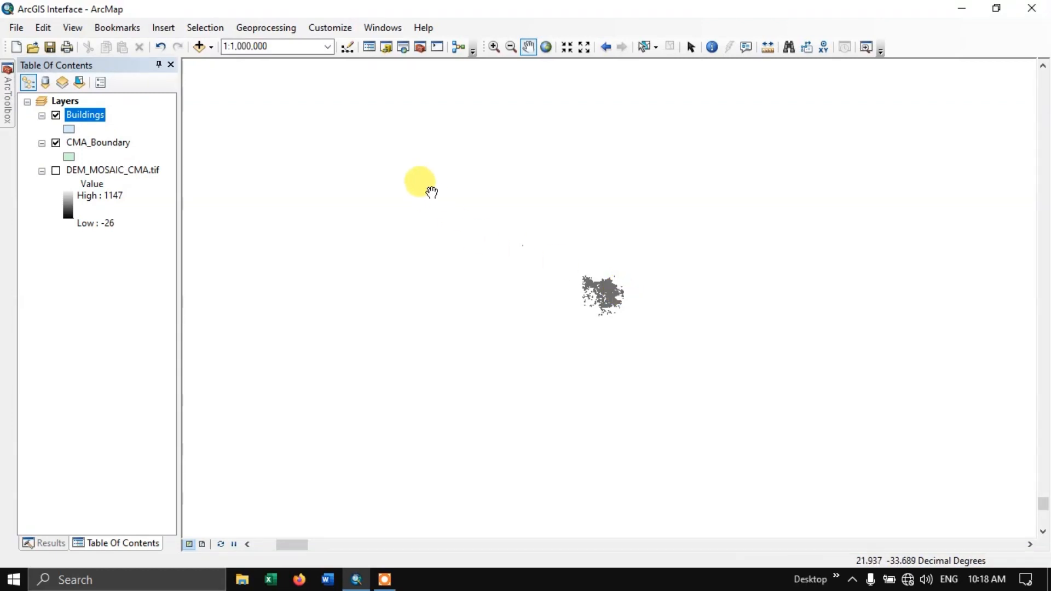
{"action": "left_click", "coordinate": [327, 46]}
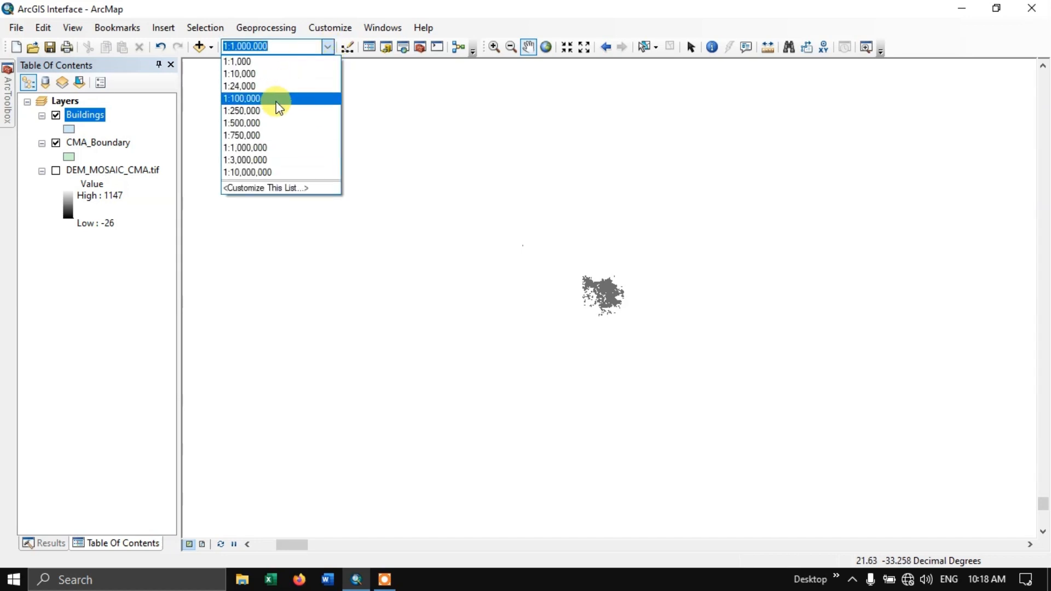
{"action": "left_click", "coordinate": [277, 98]}
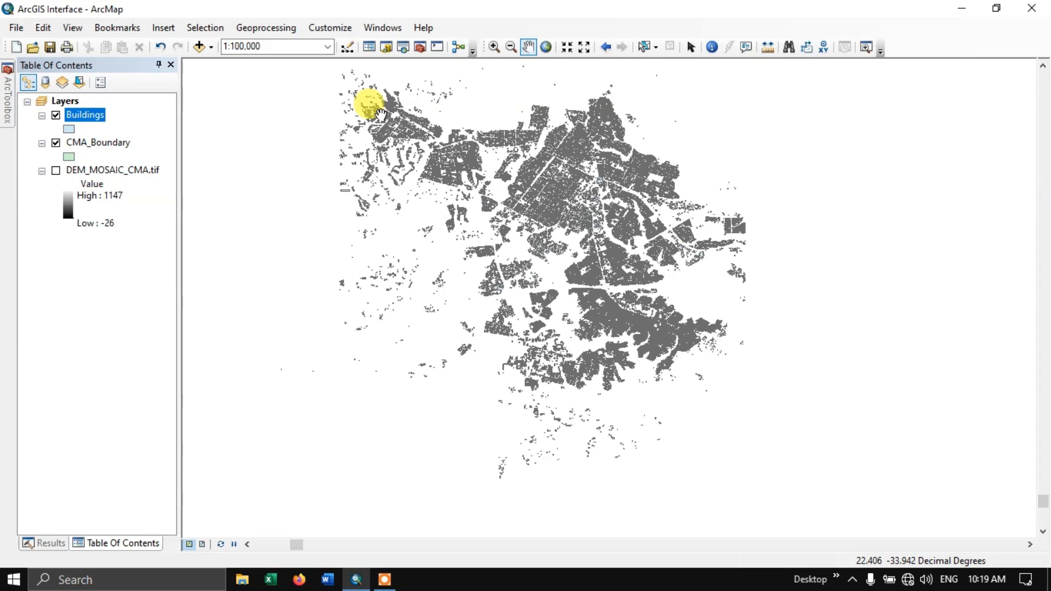
Display the Editor toolbar, and close and reopen the table of contents window.
{"action": "left_click", "coordinate": [346, 47]}
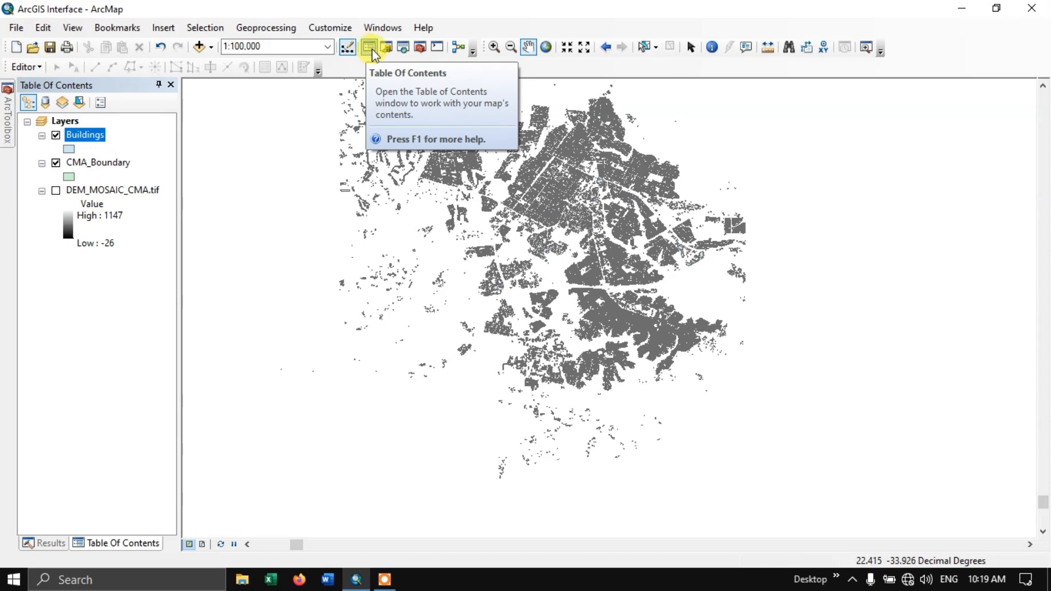
{"action": "left_click", "coordinate": [171, 84]}
{"action": "left_click", "coordinate": [170, 85]}
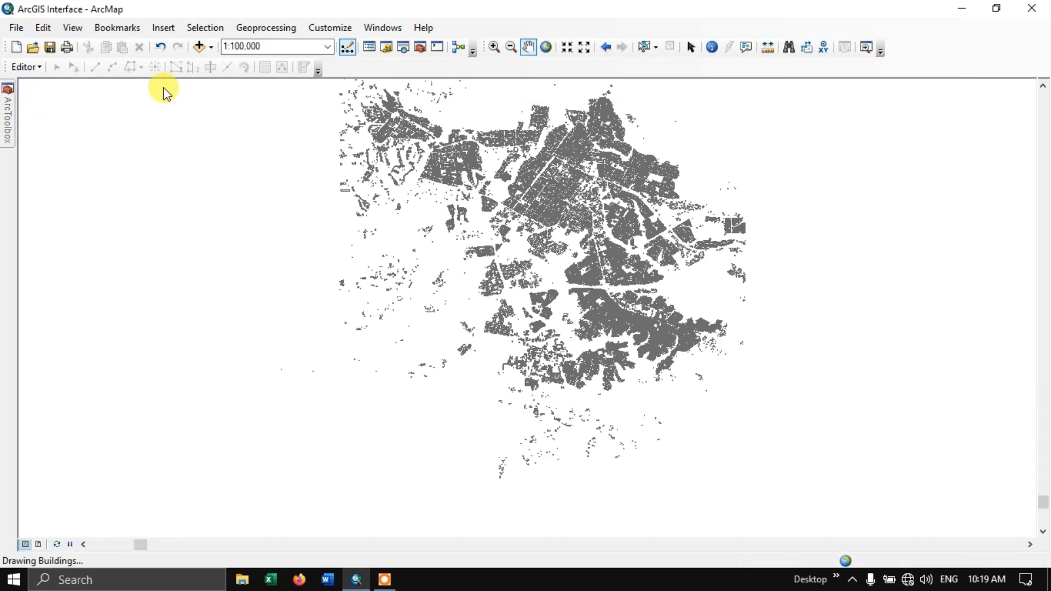
{"action": "left_click", "coordinate": [371, 47]}
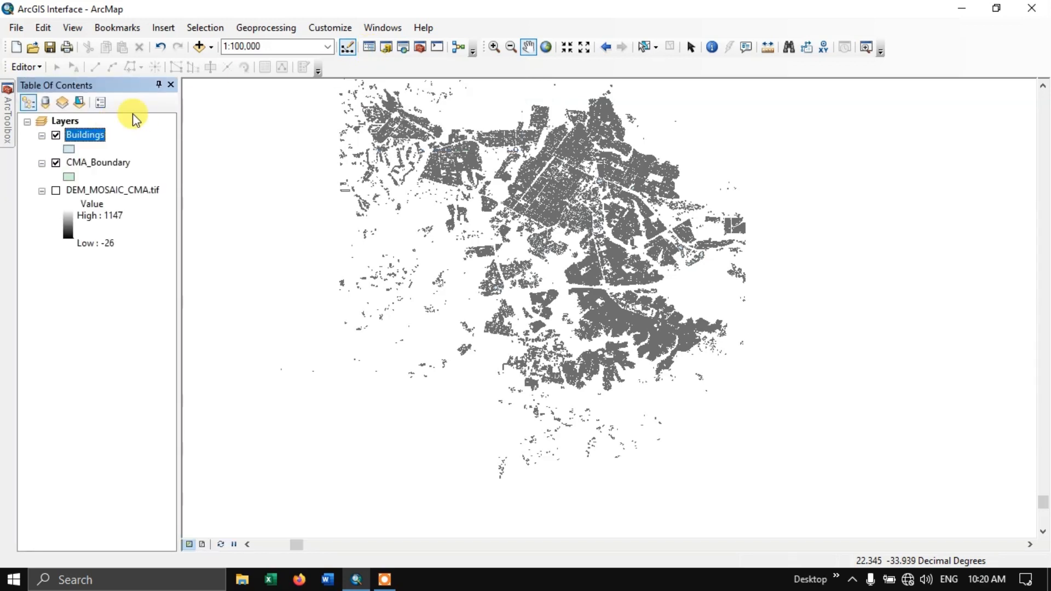
Open the Catalog window and connect it to the folder D:\ArcGIS.
{"action": "left_click", "coordinate": [387, 48]}
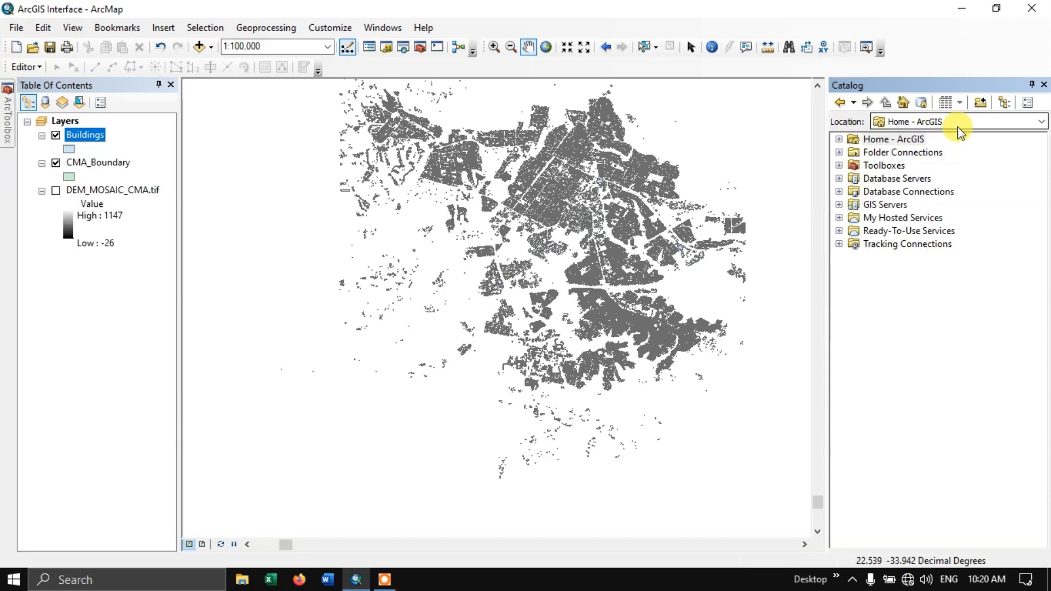
{"action": "left_click", "coordinate": [981, 103]}
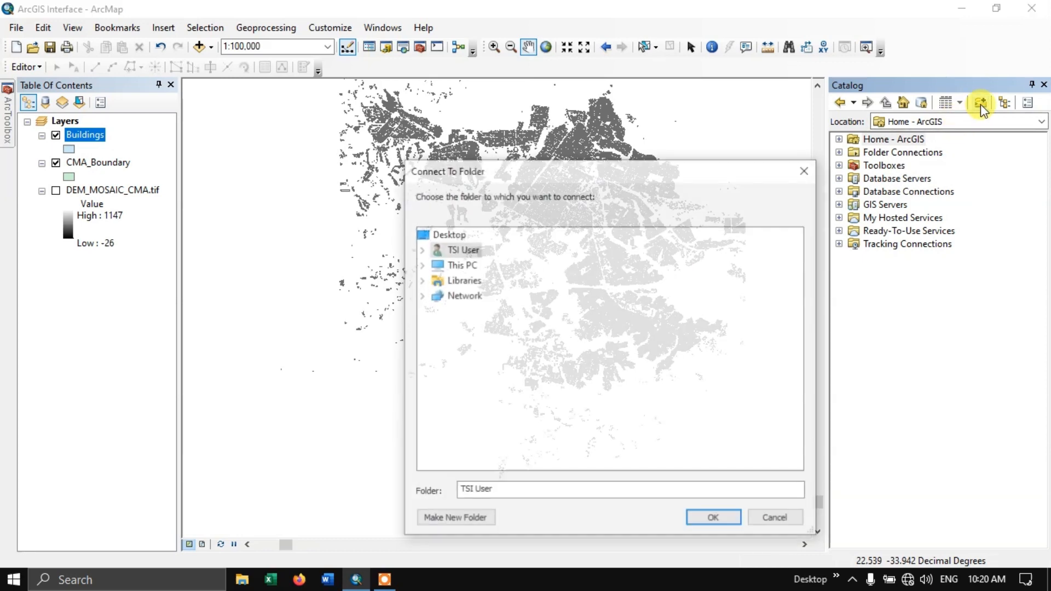
{"action": "left_click", "coordinate": [806, 169]}
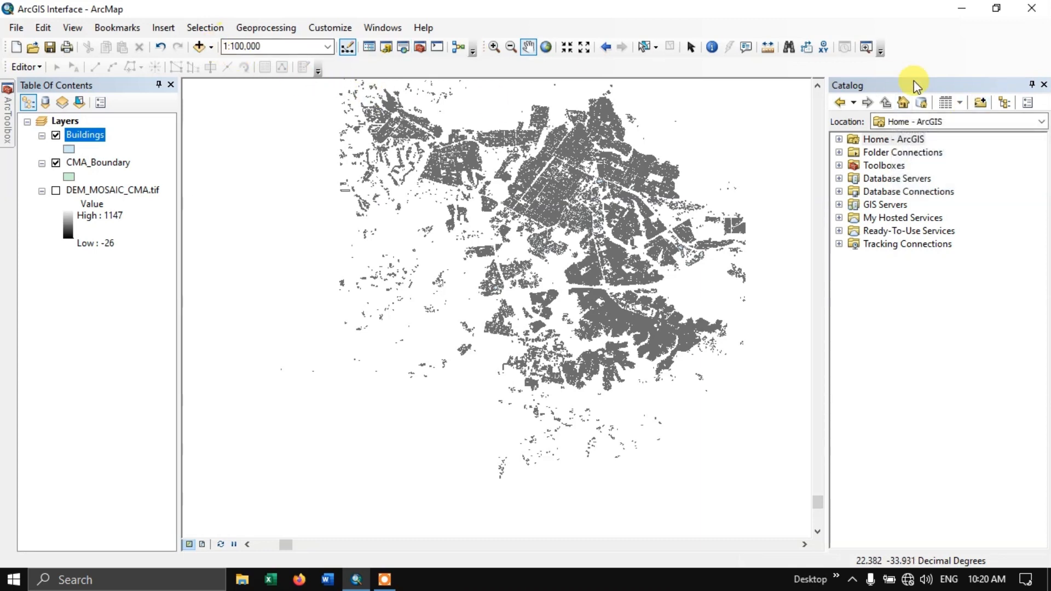
{"action": "left_click", "coordinate": [977, 100]}
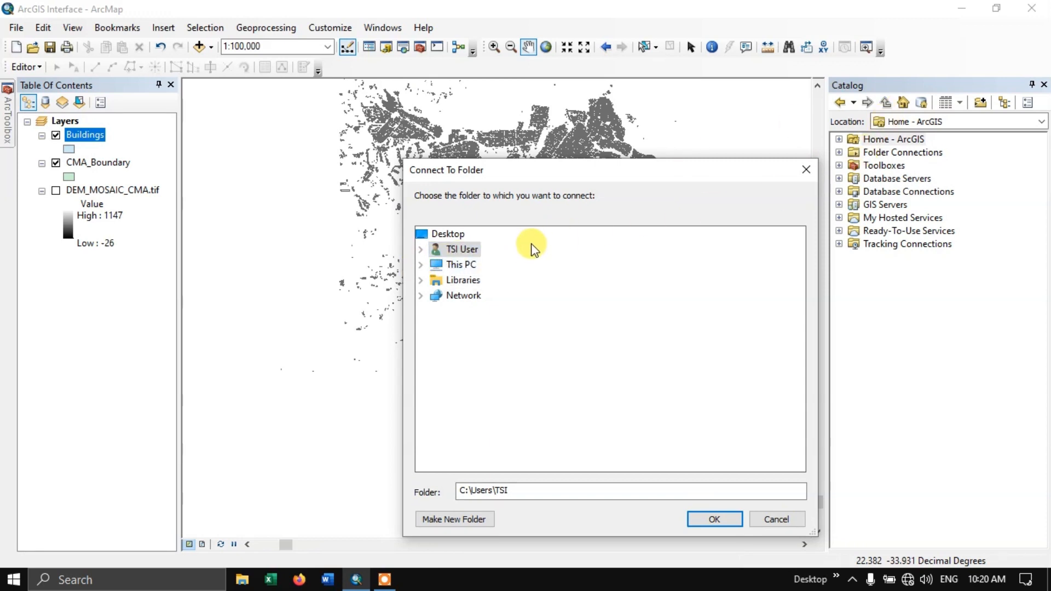
{"action": "left_click", "coordinate": [420, 265]}
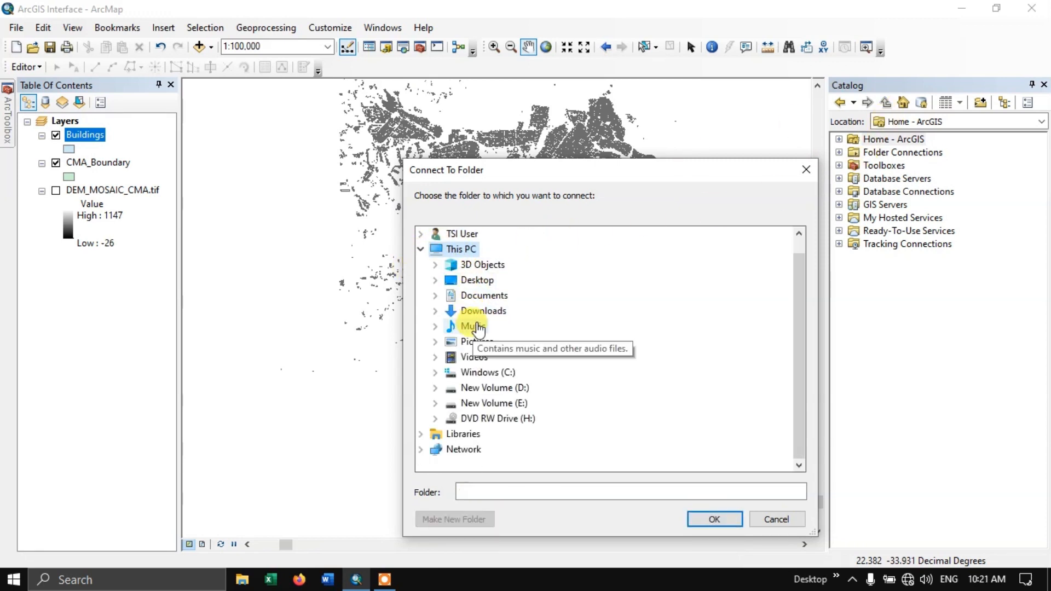
{"action": "double_click", "coordinate": [500, 386]}
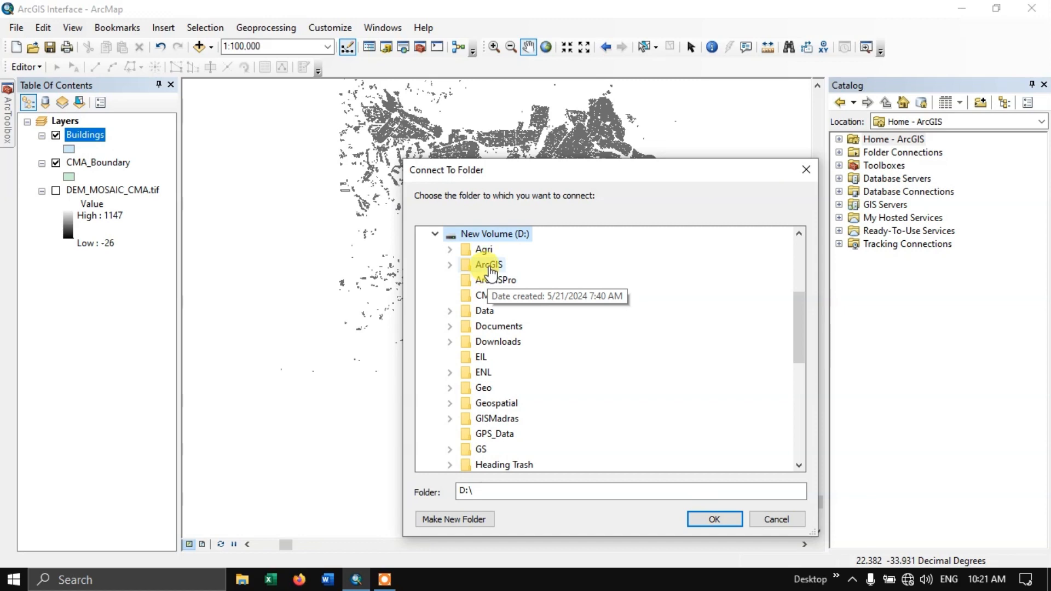
{"action": "double_click", "coordinate": [489, 265]}
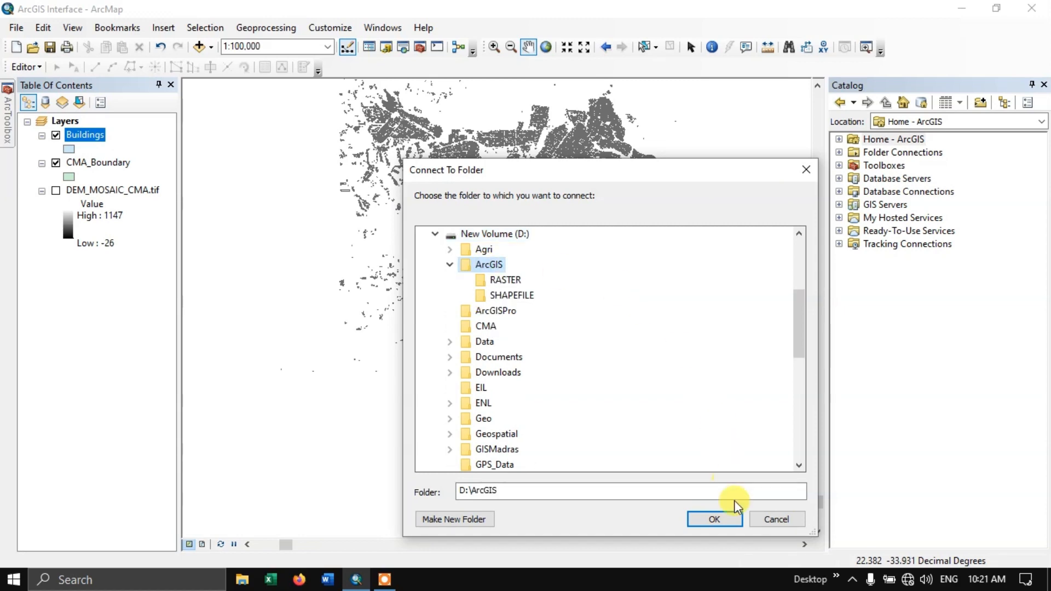
{"action": "left_click", "coordinate": [724, 519]}
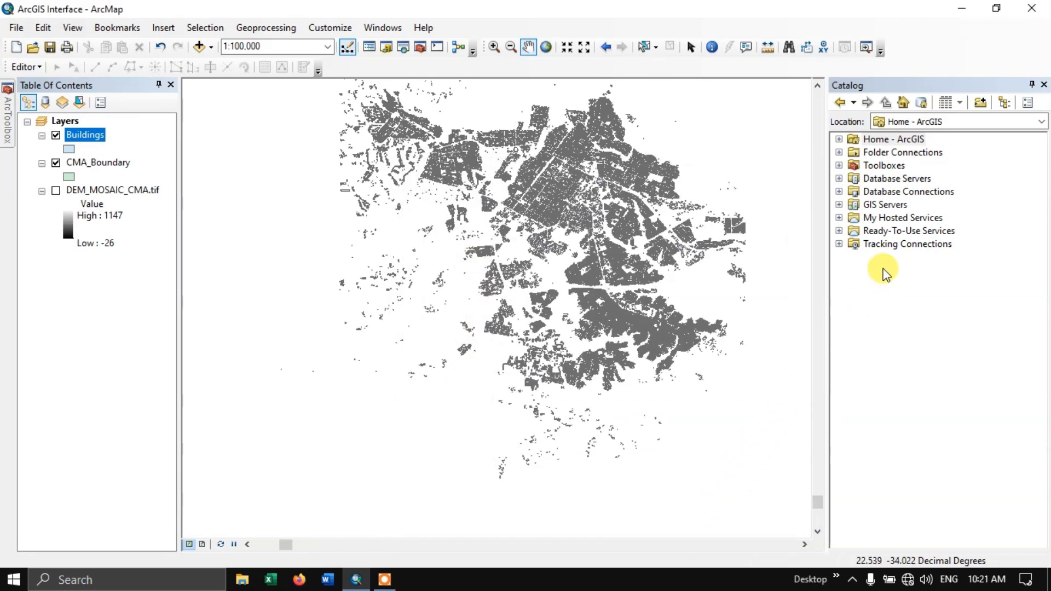
Set the Catalog location to D:\ArcGIS, expand that folder connection and check the contents of Home - ArcGIS.
{"action": "left_click", "coordinate": [922, 141]}
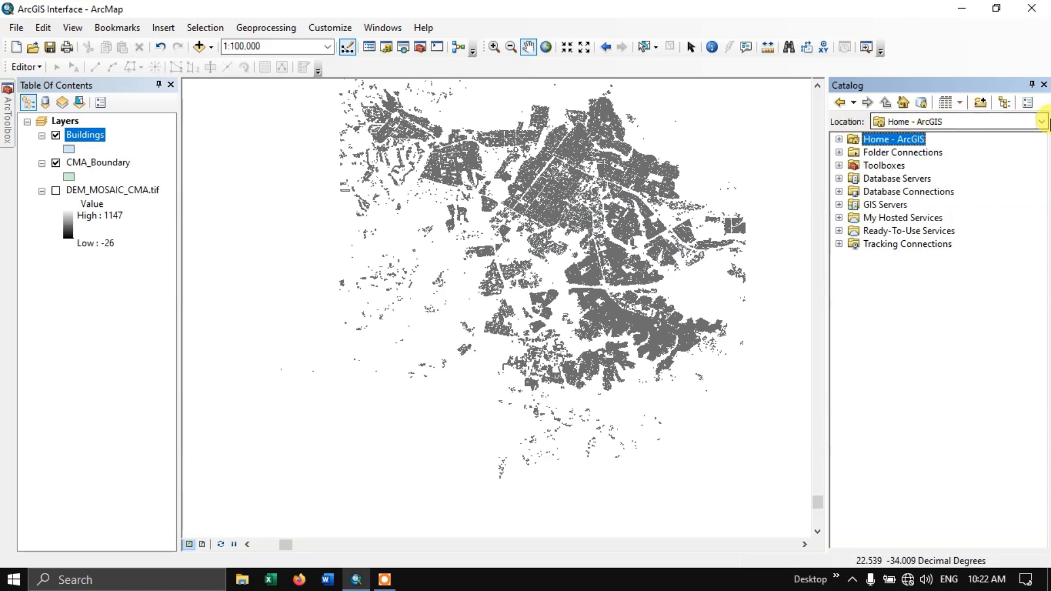
{"action": "left_click", "coordinate": [1042, 122]}
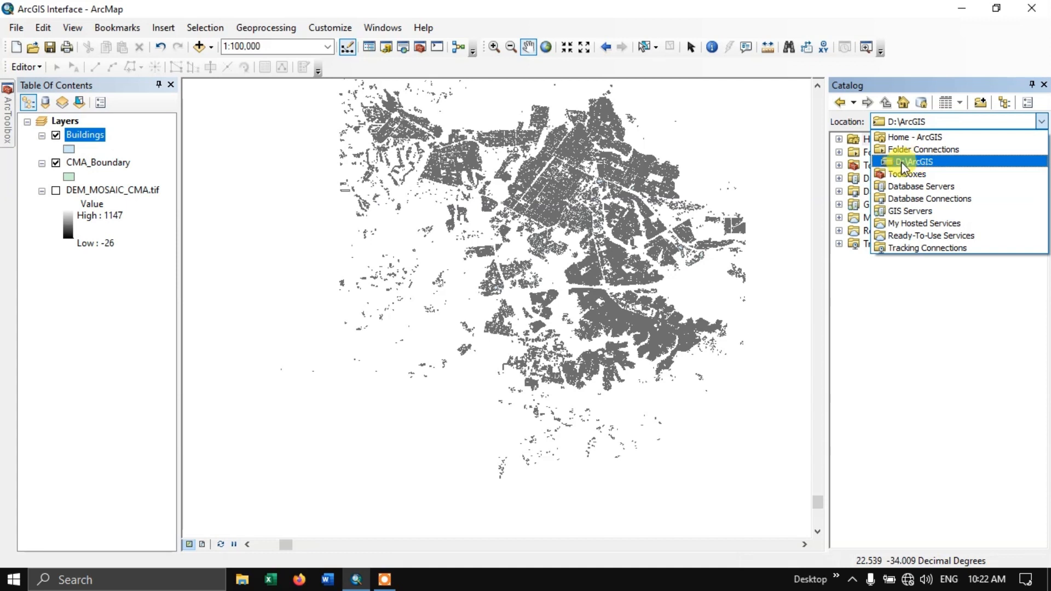
{"action": "left_click", "coordinate": [917, 163]}
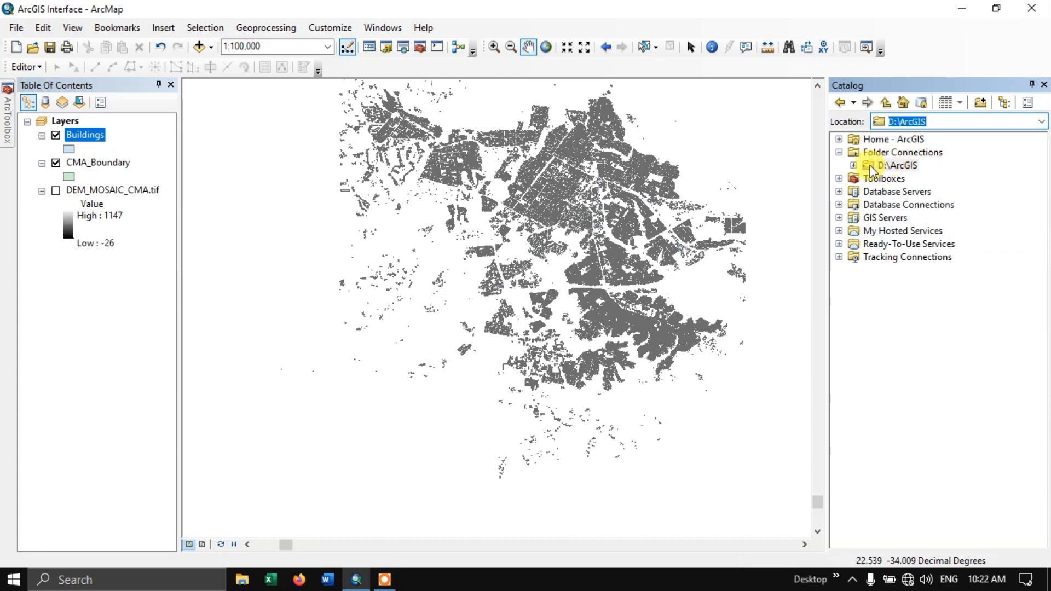
{"action": "left_click", "coordinate": [854, 166]}
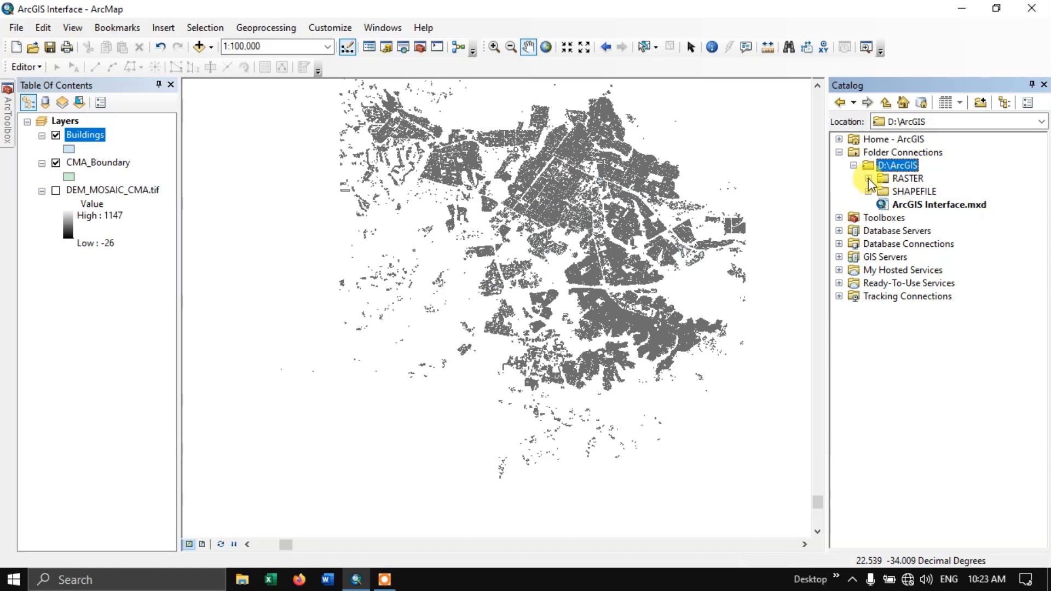
{"action": "left_click", "coordinate": [838, 139]}
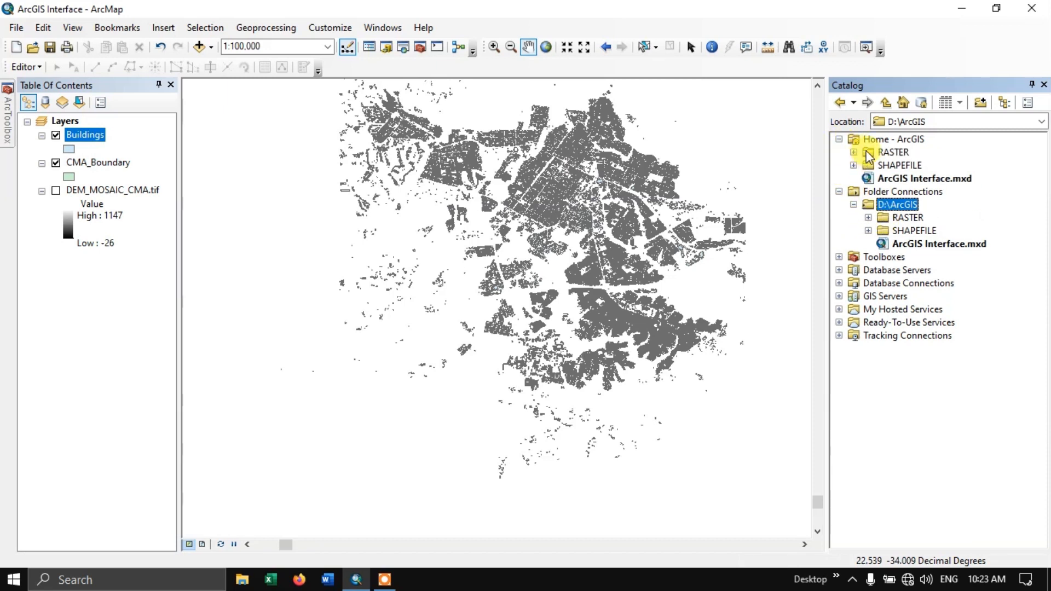
{"action": "left_click", "coordinate": [839, 139]}
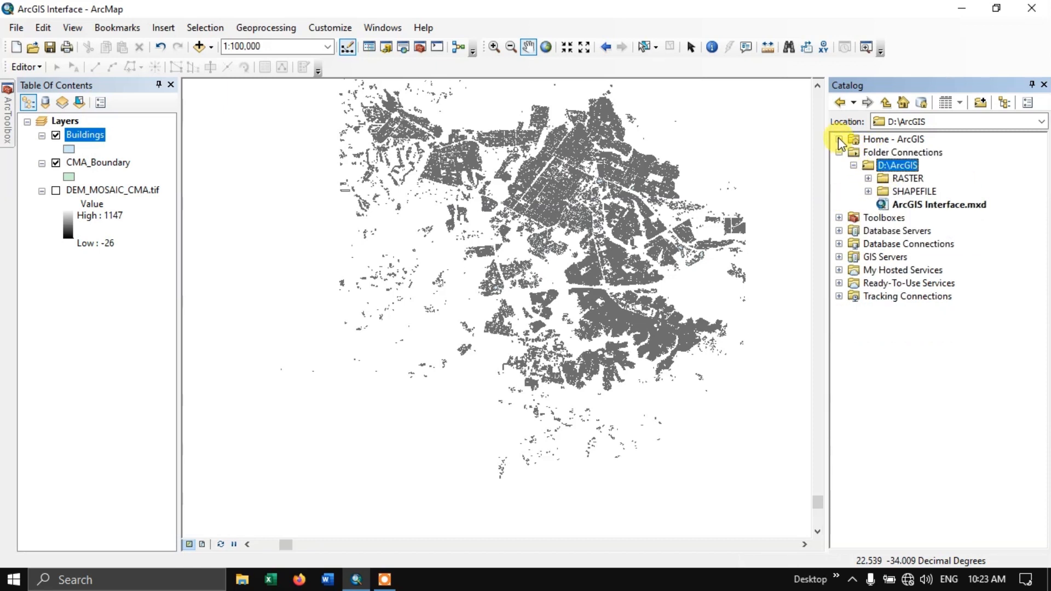
Add CMA_Boundary.shp and Buildings.shp from the Catalog's SHAPEFILE folder to the map, and undo both additions.
{"action": "left_click", "coordinate": [868, 191]}
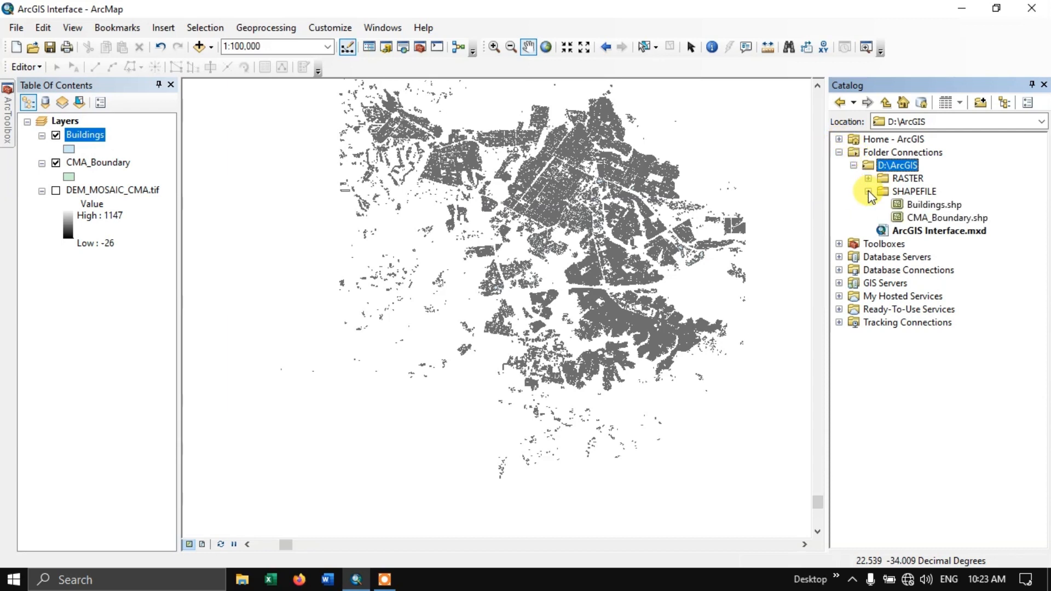
{"action": "left_click", "coordinate": [929, 217]}
{"action": "left_click_drag", "start_coordinate": [928, 215], "coordinate": [371, 355]}
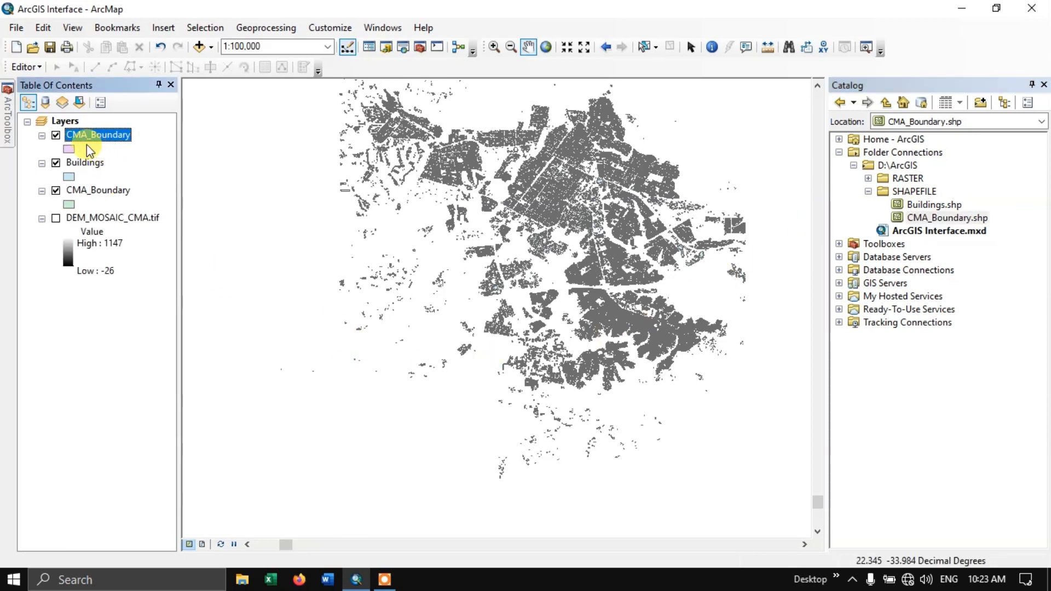
{"action": "left_click", "coordinate": [915, 206]}
{"action": "left_click_drag", "start_coordinate": [916, 206], "coordinate": [357, 305]}
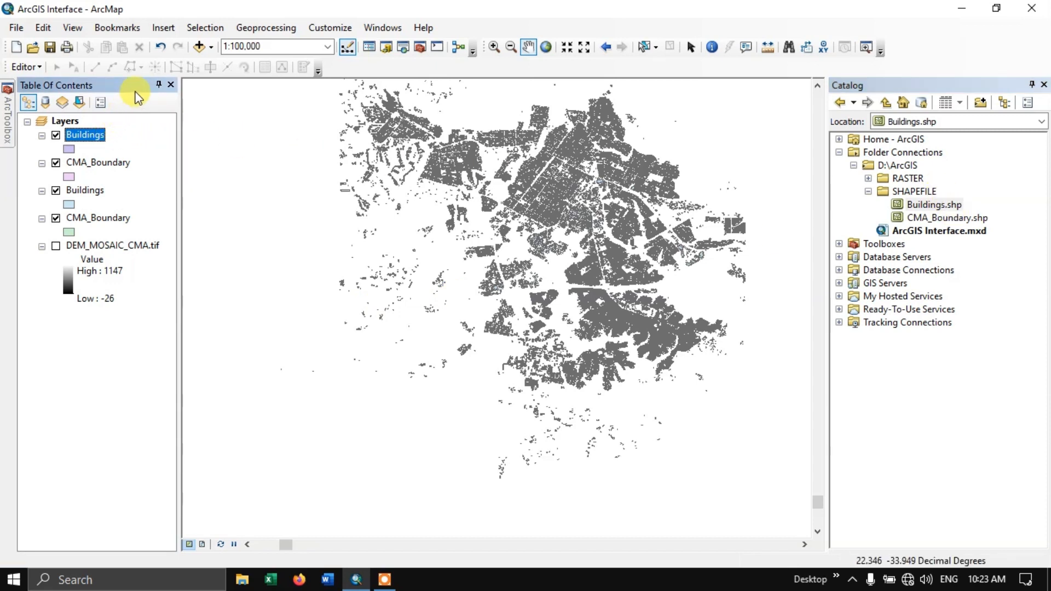
{"action": "left_click", "coordinate": [155, 49]}
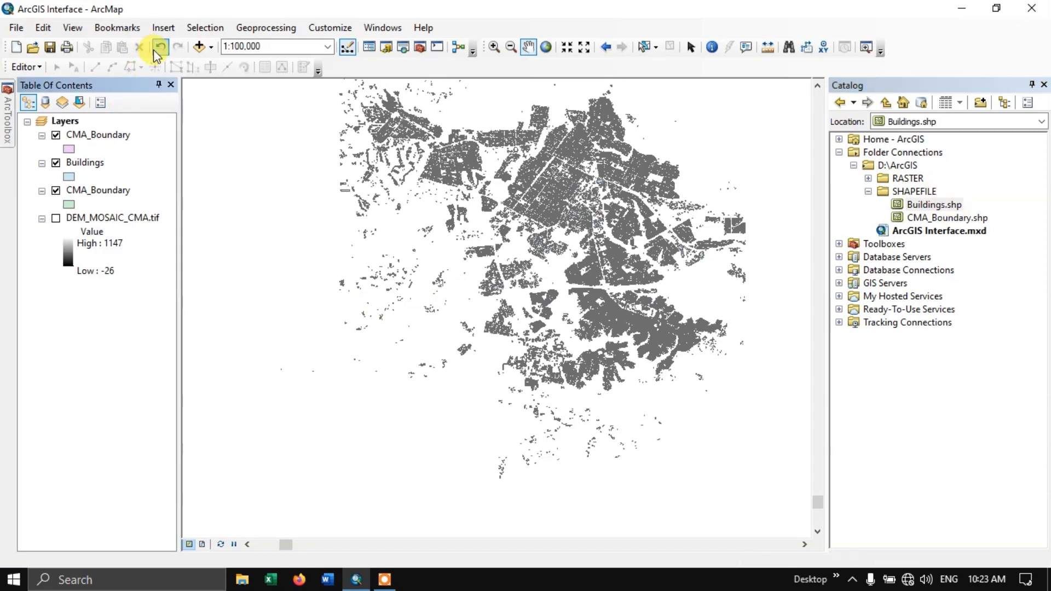
{"action": "left_click", "coordinate": [155, 49]}
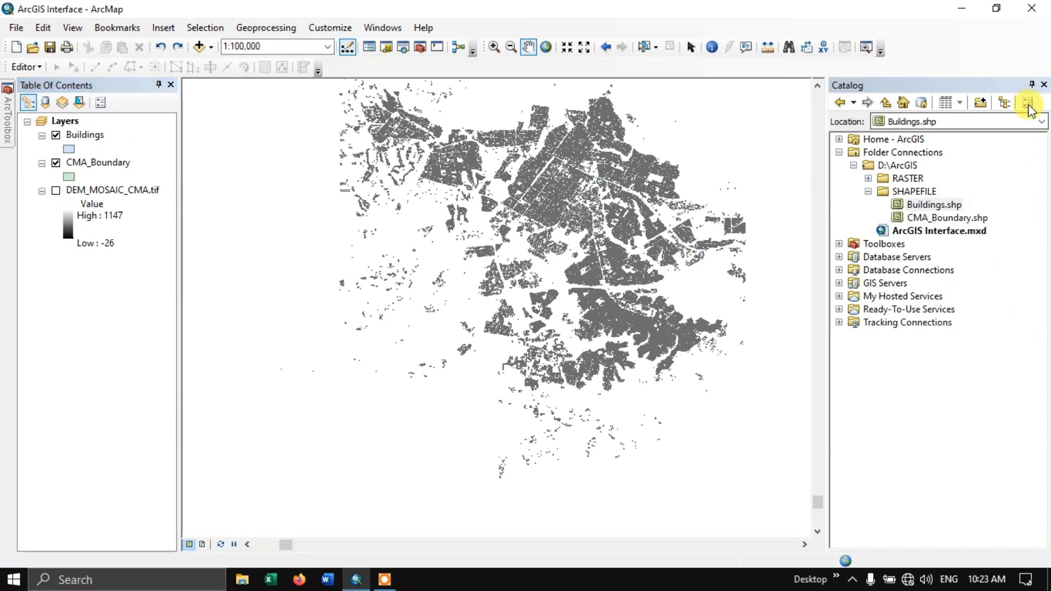
Set the Catalog window to auto-hide, open the Search window and make it narrower.
{"action": "left_click", "coordinate": [1032, 85]}
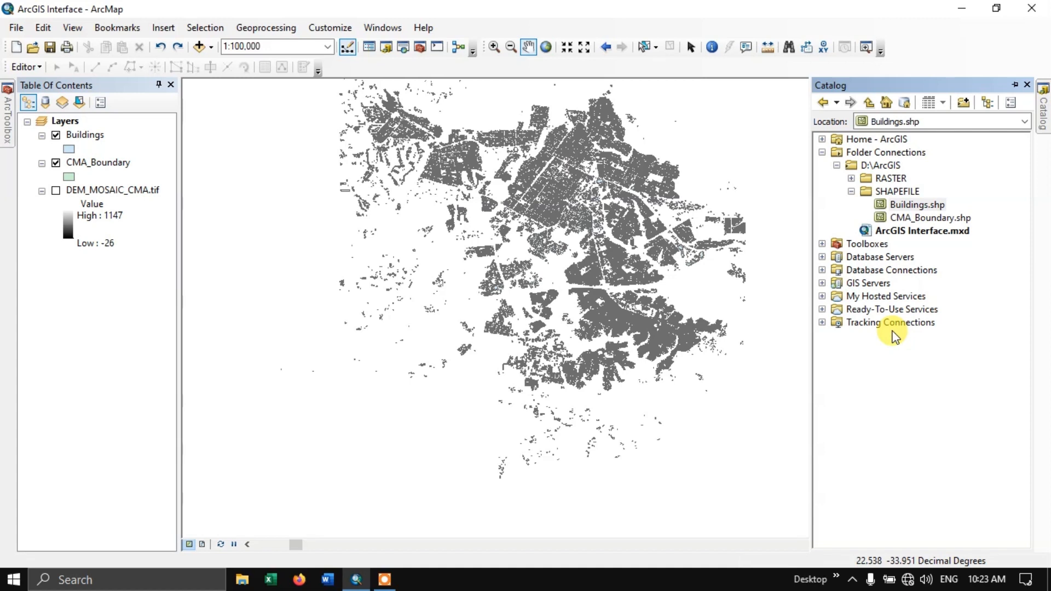
{"action": "left_click", "coordinate": [403, 48]}
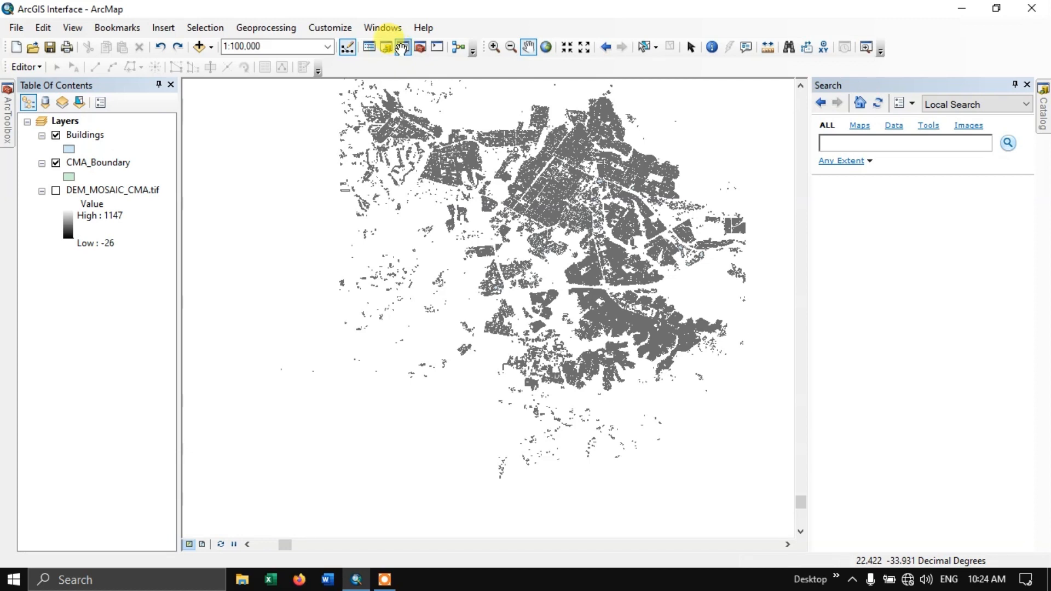
{"action": "left_click", "coordinate": [830, 143]}
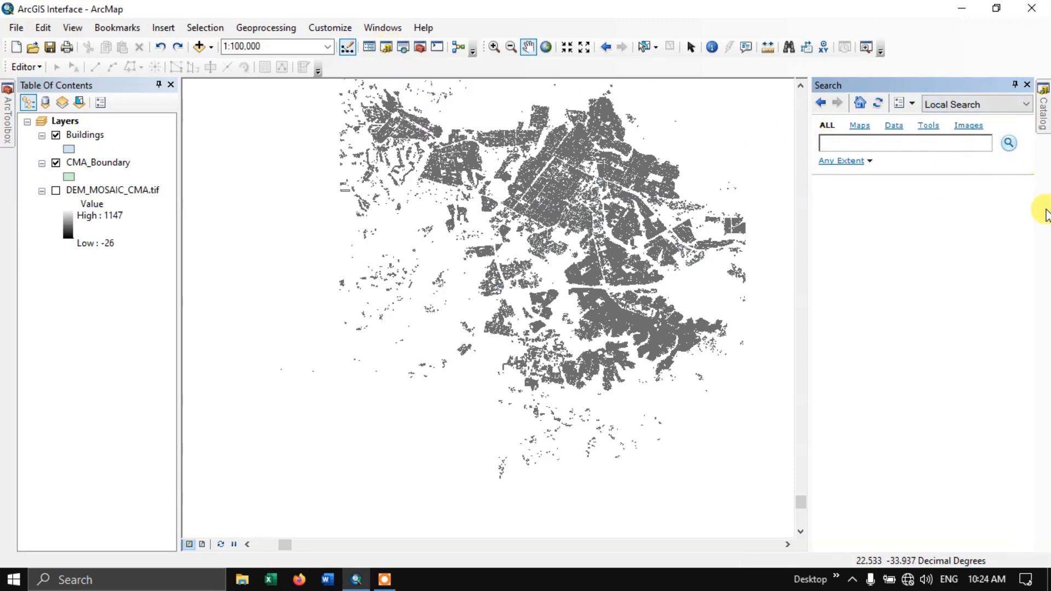
{"action": "left_click_drag", "start_coordinate": [950, 87], "coordinate": [910, 92]}
{"action": "double_click", "coordinate": [915, 91]}
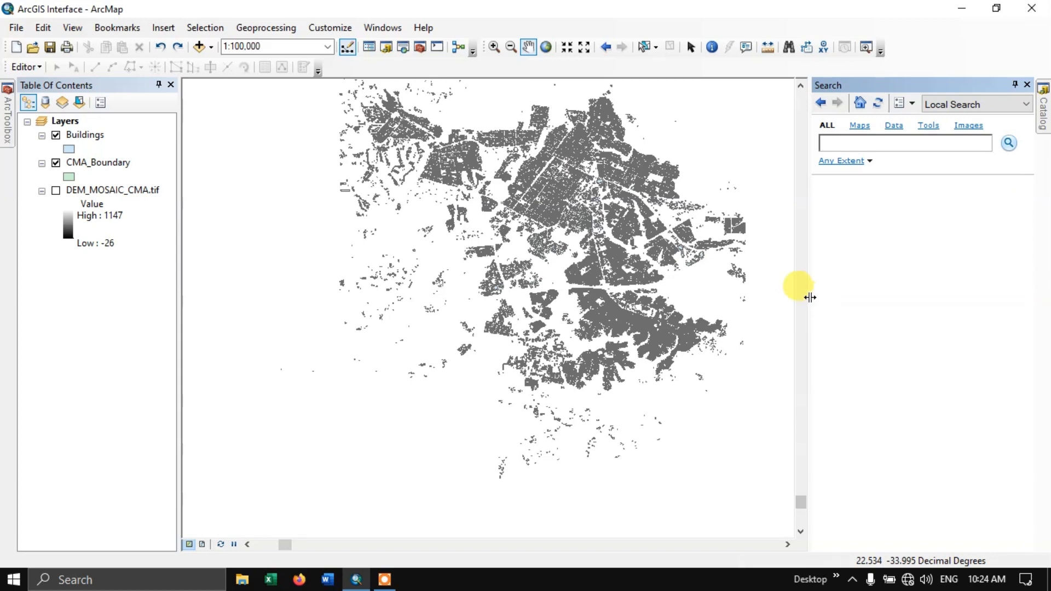
{"action": "left_click_drag", "start_coordinate": [809, 298], "coordinate": [830, 306]}
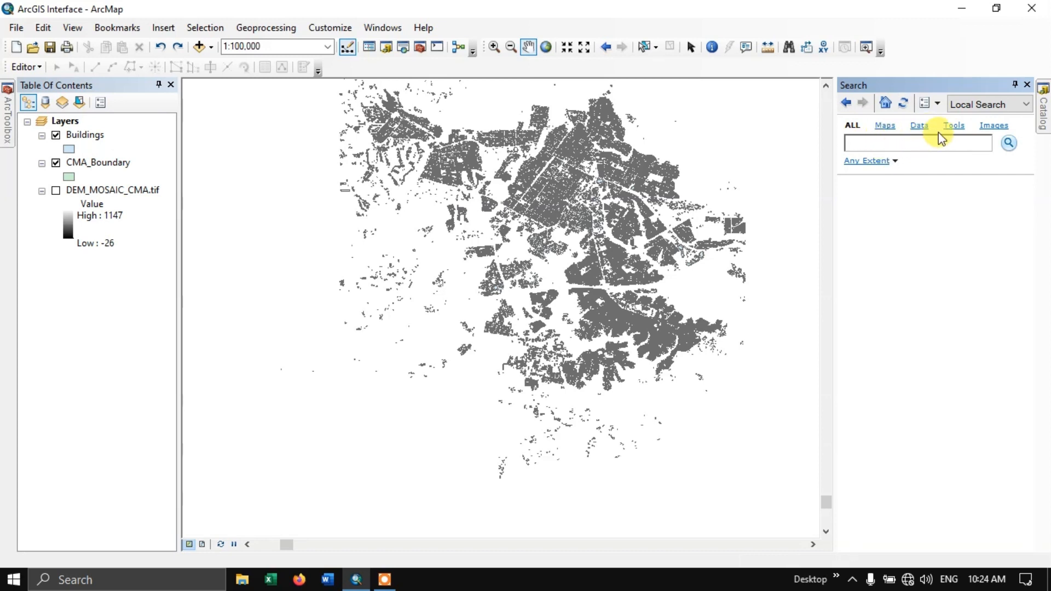
Search the tools for "clip (analysis)" and clear the search text.
{"action": "left_click", "coordinate": [955, 127]}
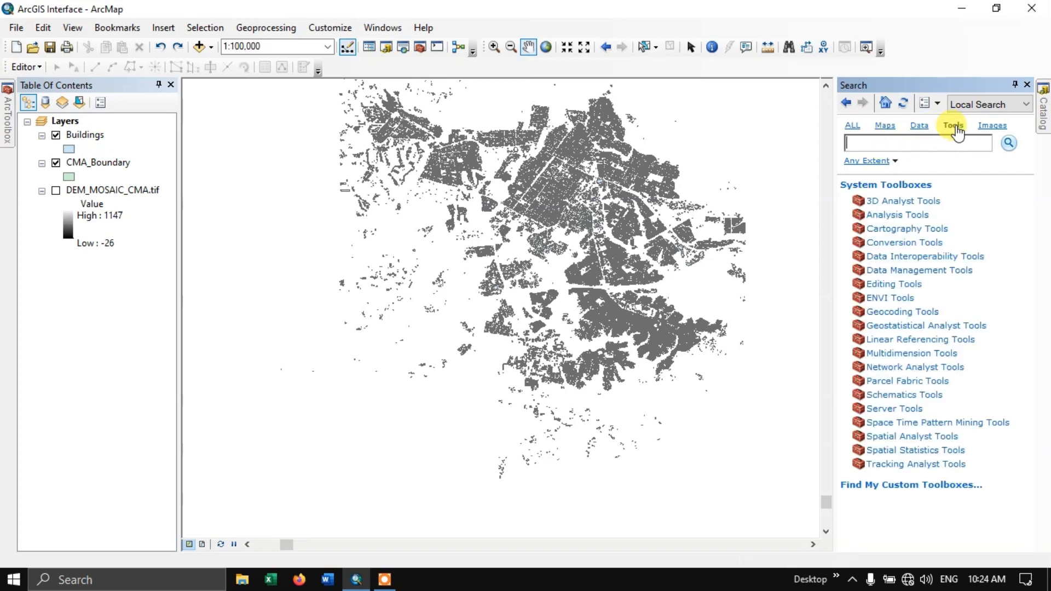
{"action": "left_click", "coordinate": [923, 143]}
{"action": "type", "text": "clip"}
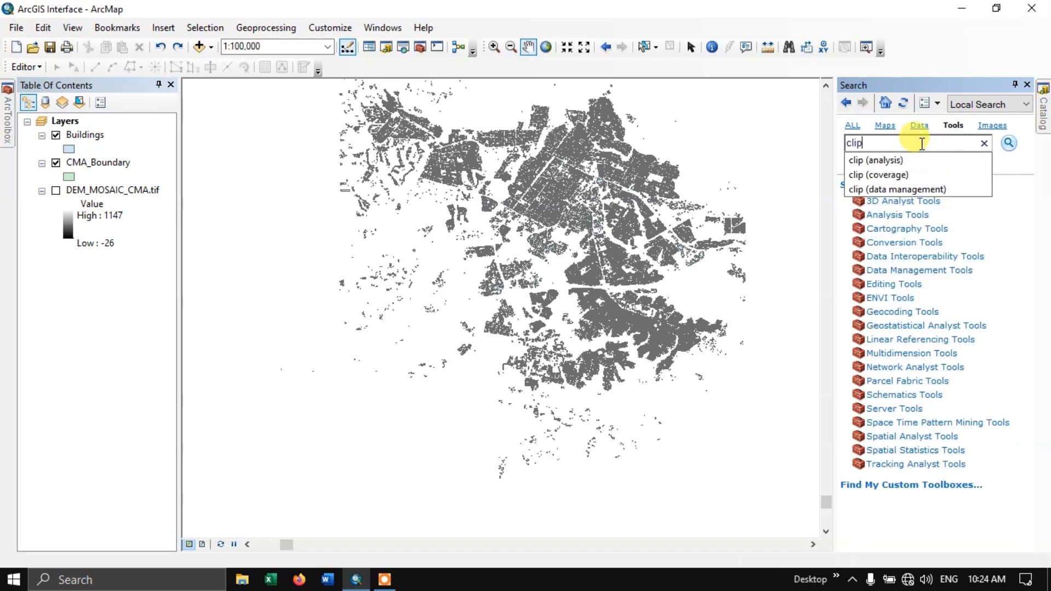
{"action": "left_click", "coordinate": [883, 162]}
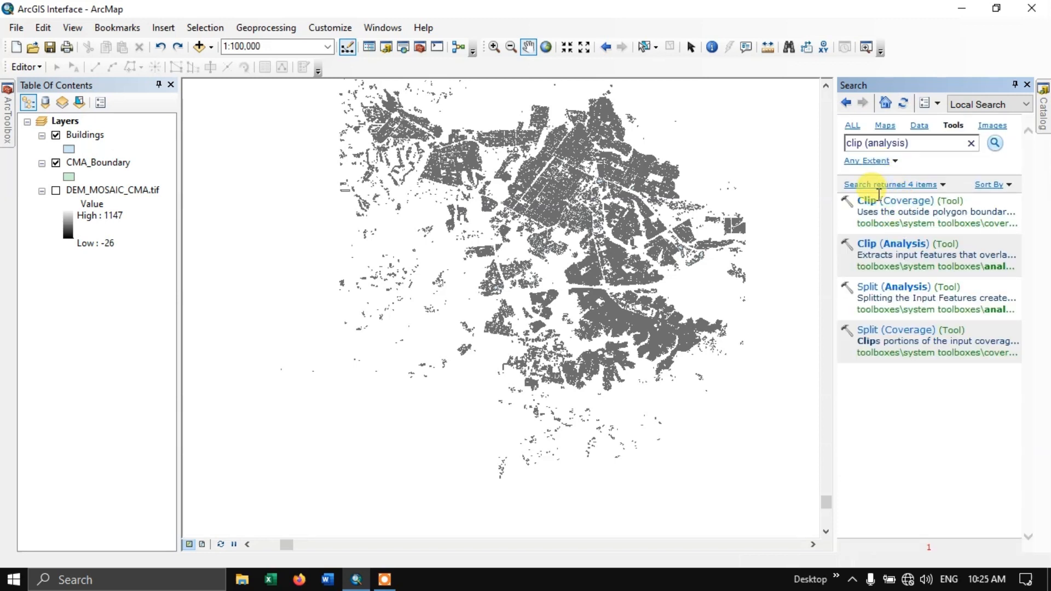
{"action": "left_click_drag", "start_coordinate": [908, 143], "coordinate": [845, 145]}
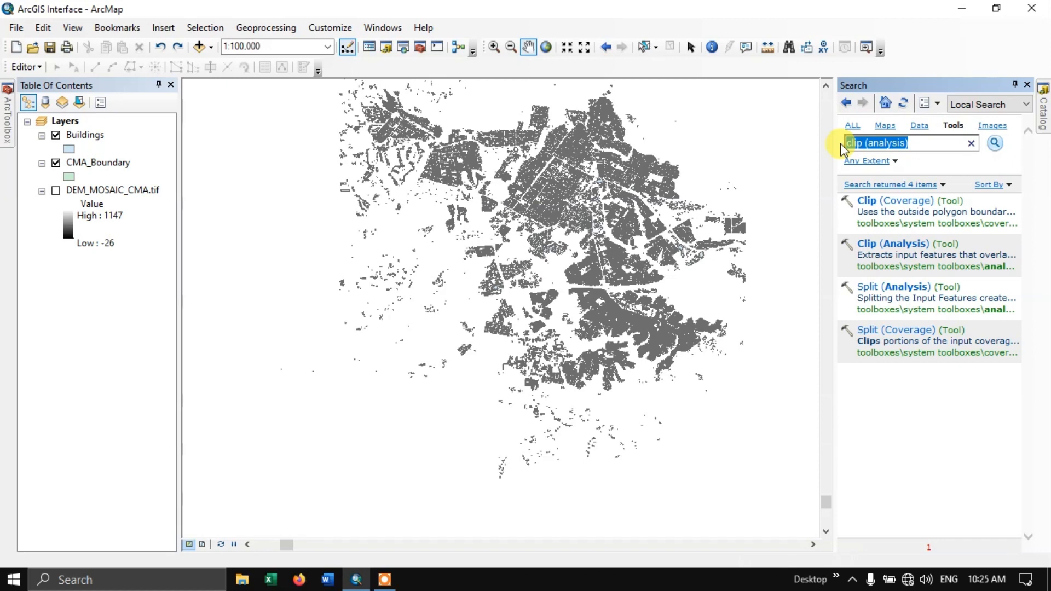
{"action": "key", "text": "BackSpace"}
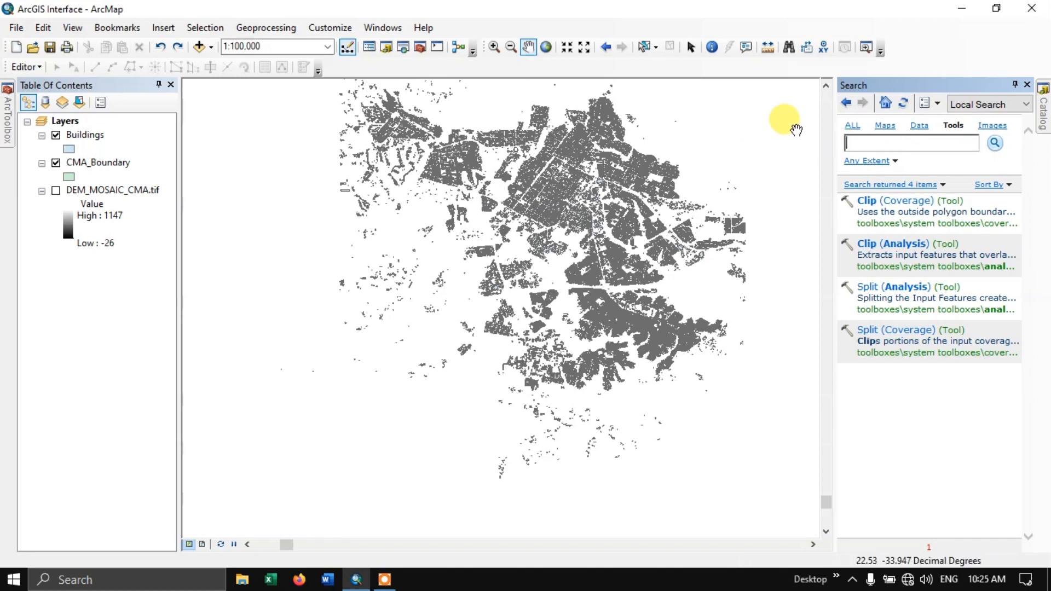
Open the ArcToolbox window and select the Cartography Tools toolbox.
{"action": "left_click", "coordinate": [420, 48]}
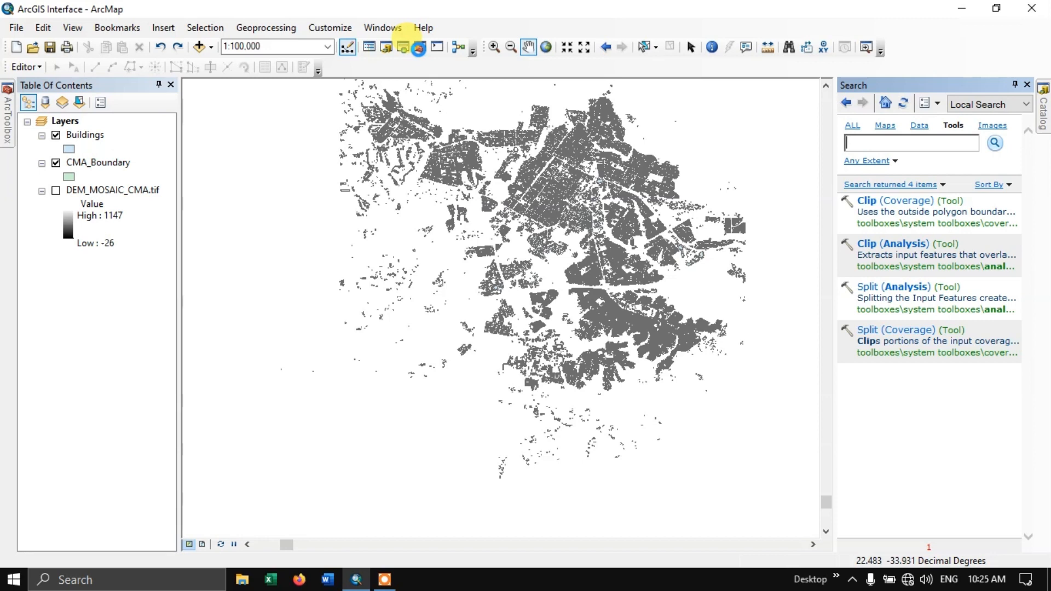
{"action": "left_click", "coordinate": [420, 50]}
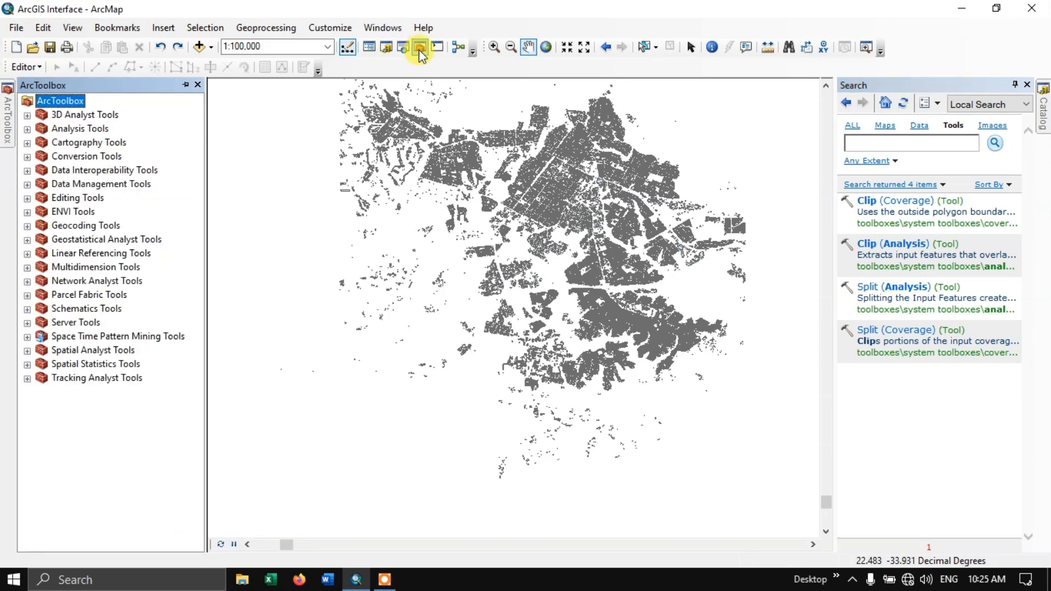
{"action": "left_click", "coordinate": [127, 143]}
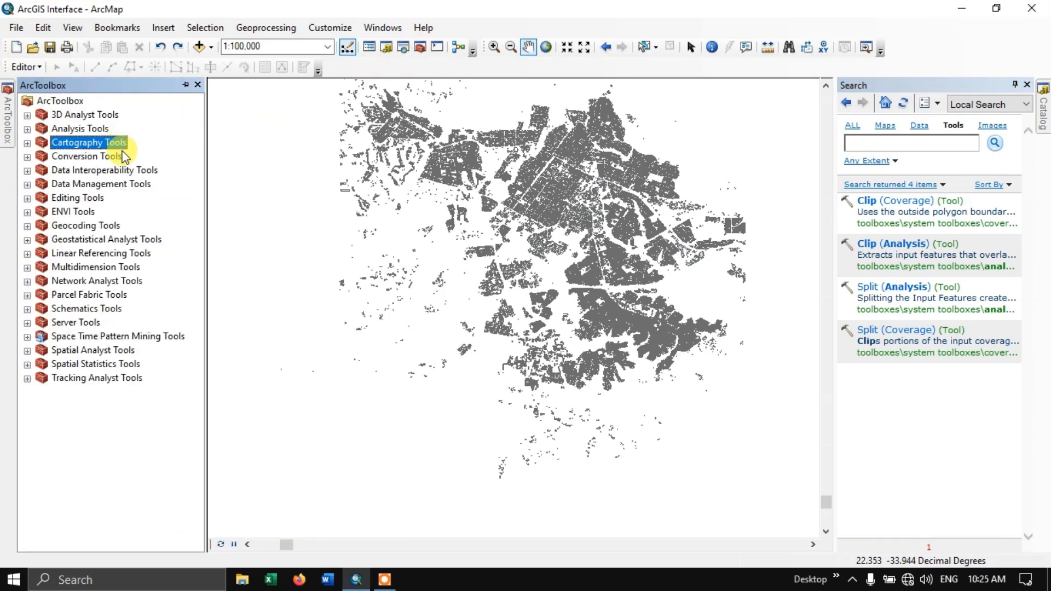
Look through the ArcToolbox list by selecting the Conversion Tools, Spatial Statistics Tools and Tracking Analyst Tools toolboxes.
{"action": "left_click", "coordinate": [119, 158]}
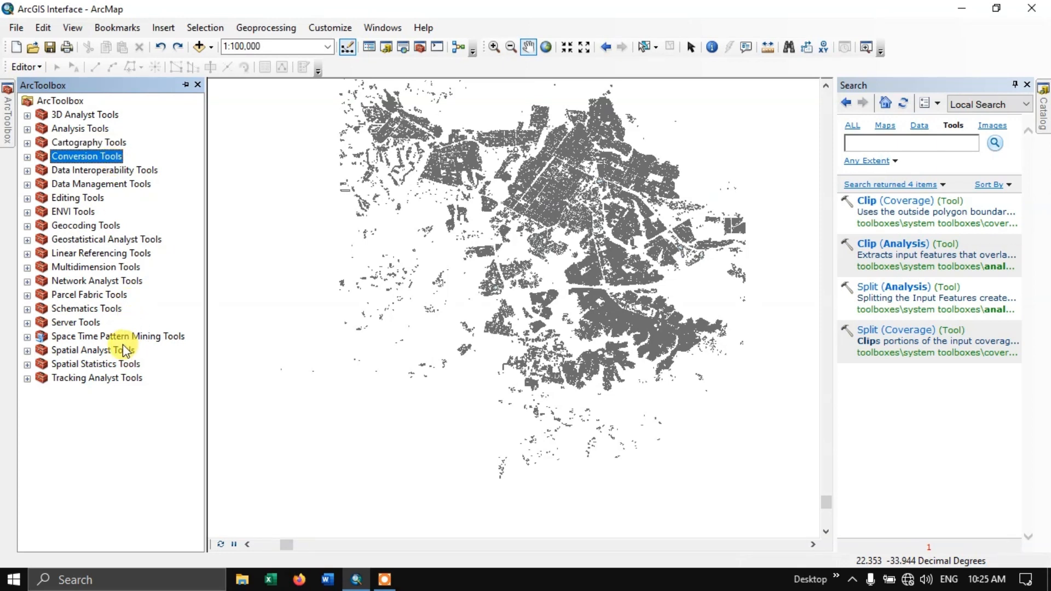
{"action": "left_click", "coordinate": [104, 365]}
{"action": "left_click", "coordinate": [97, 387]}
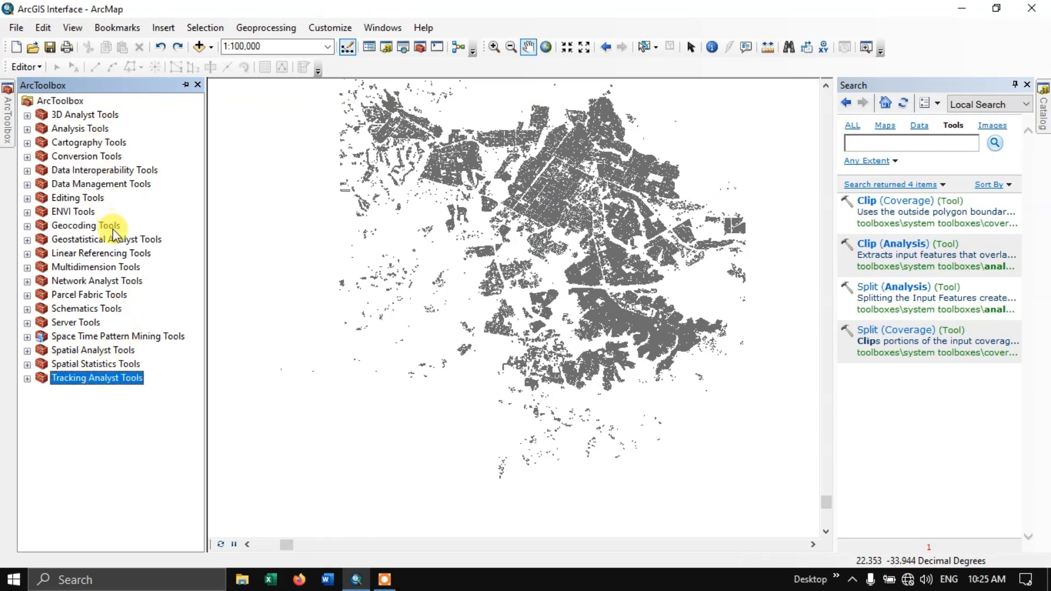
Locate the Clip tool in the Extract toolset of Analysis Tools and collapse the toolbox again.
{"action": "left_click", "coordinate": [26, 129]}
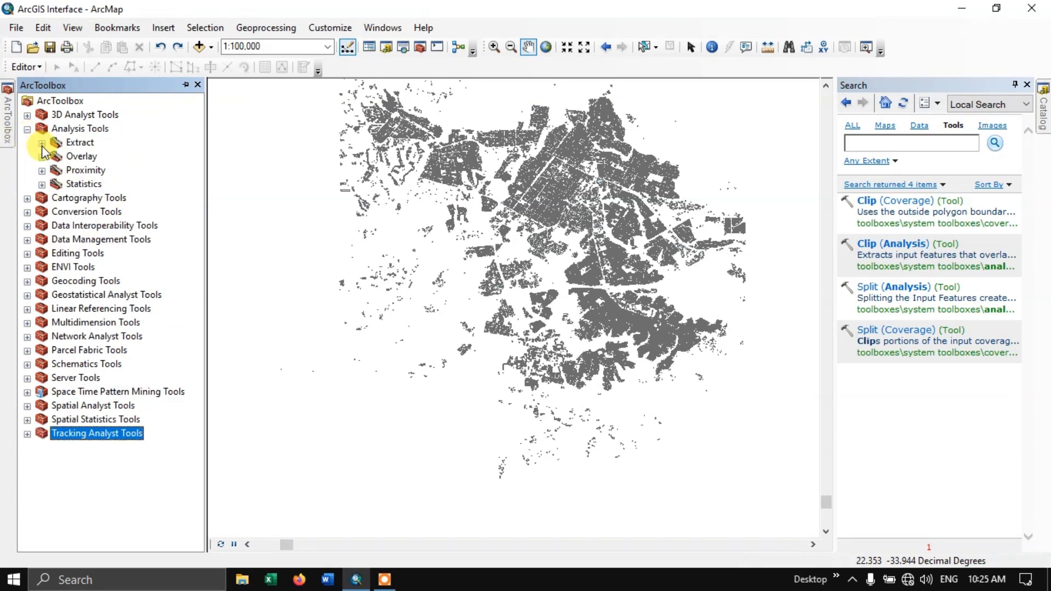
{"action": "left_click", "coordinate": [42, 143]}
{"action": "left_click", "coordinate": [88, 157]}
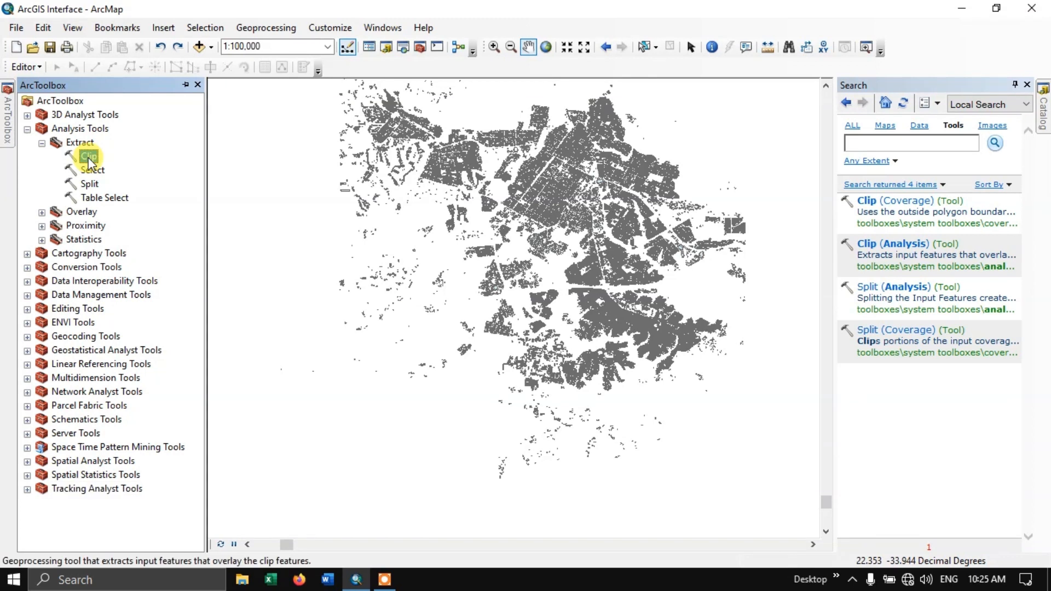
{"action": "left_click", "coordinate": [27, 130]}
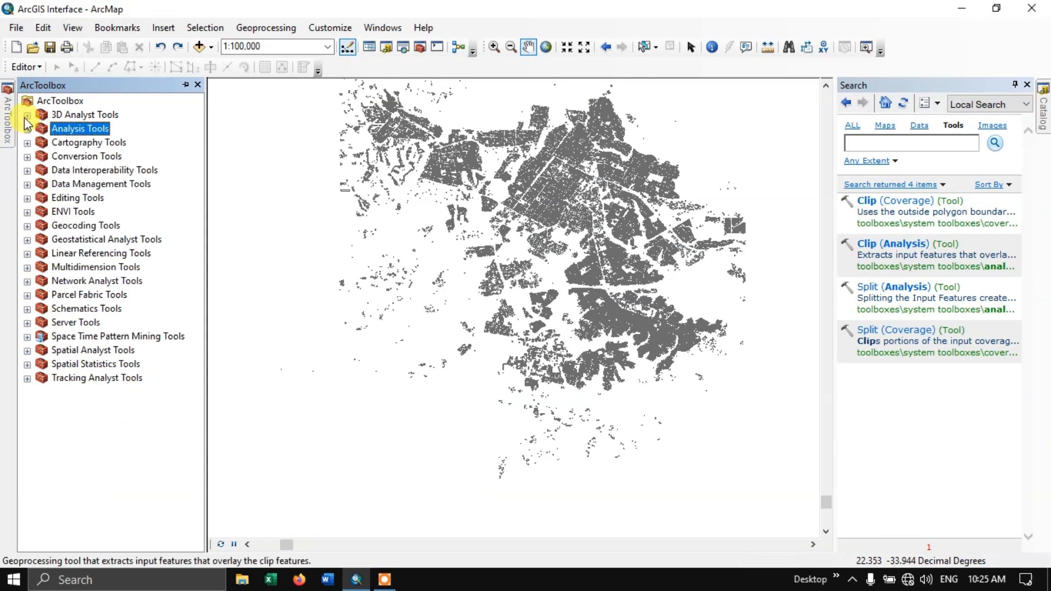
{"action": "left_click", "coordinate": [887, 143]}
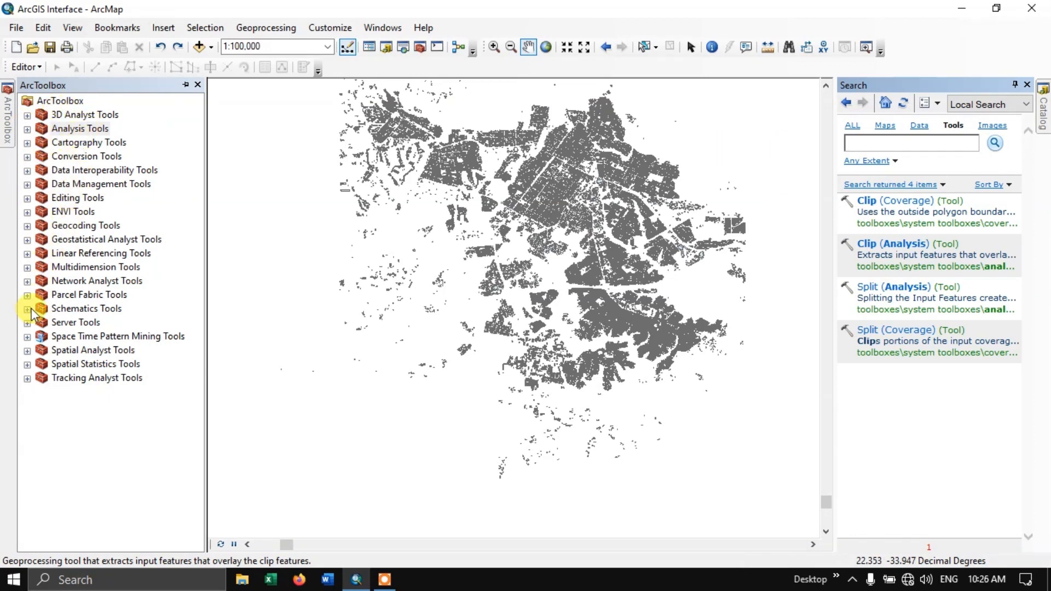
Set the ArcToolbox and Search windows to auto-hide, leaving only the Table Of Contents docked.
{"action": "left_click", "coordinate": [186, 85]}
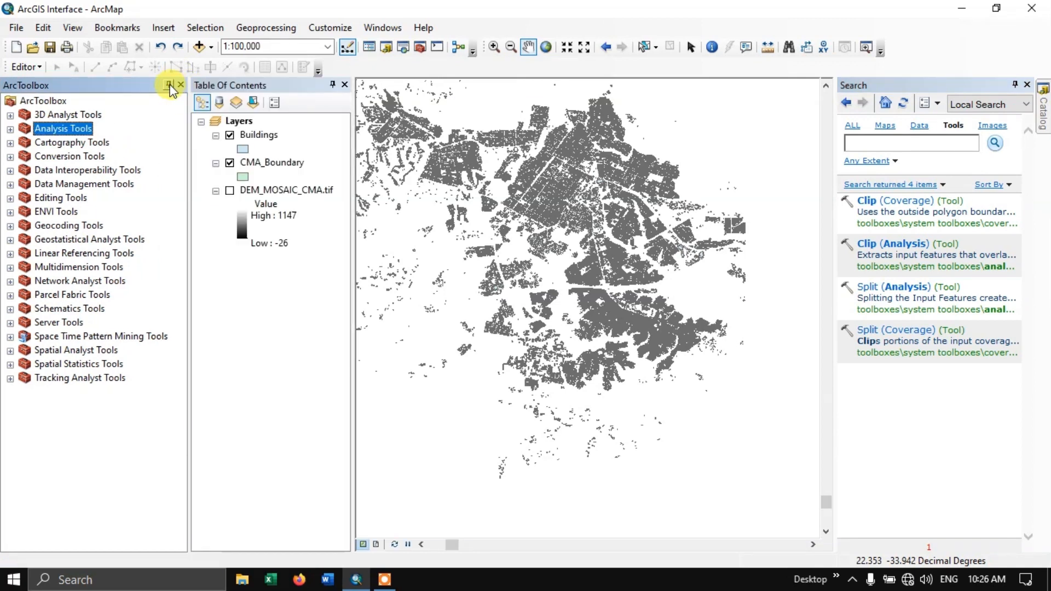
{"action": "left_click", "coordinate": [170, 85]}
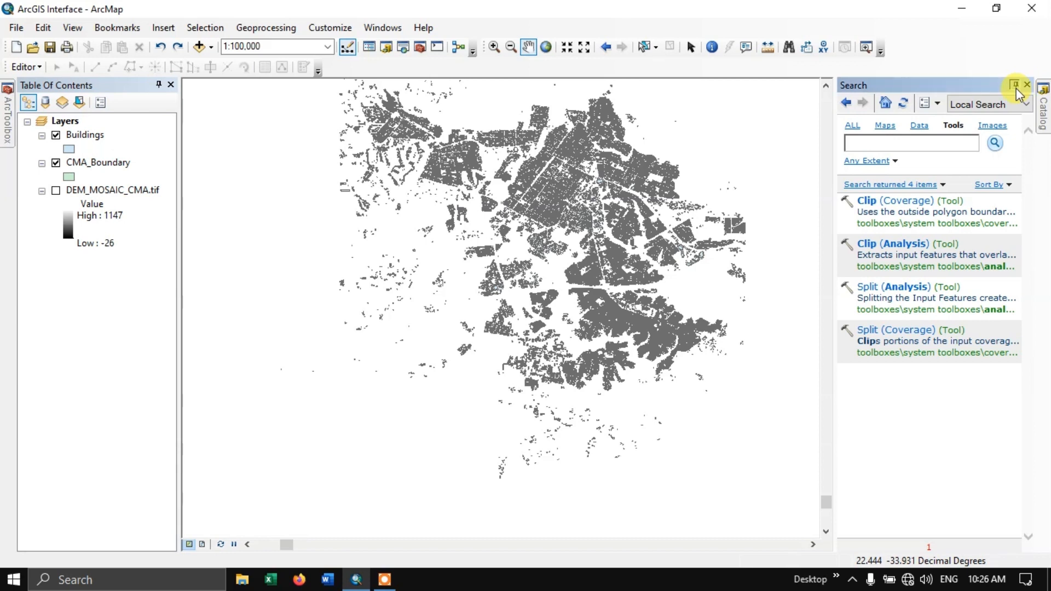
{"action": "left_click", "coordinate": [1014, 85]}
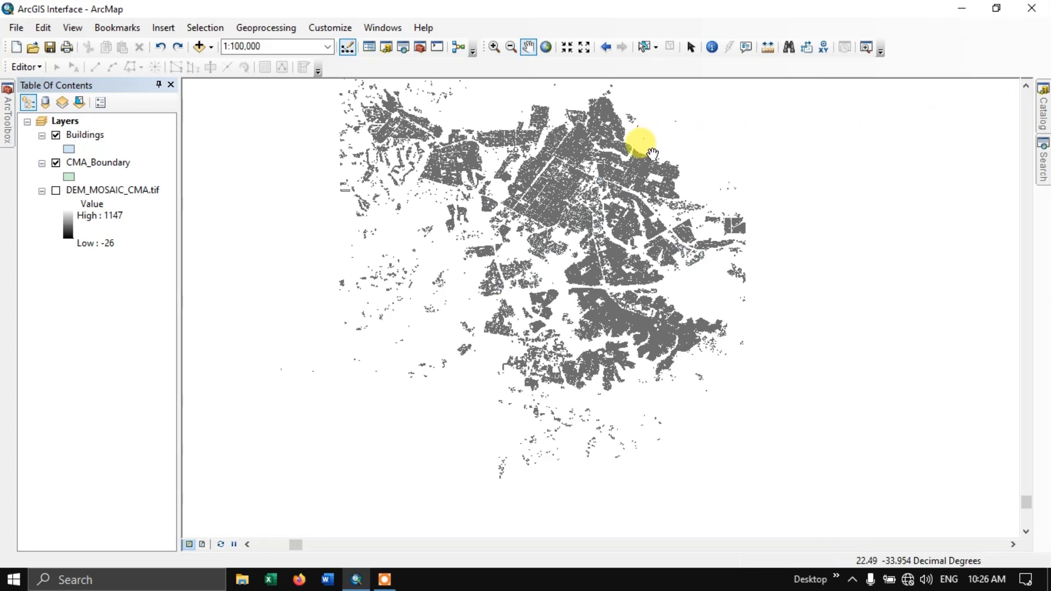
Open the Python window, move it over the middle of the map and close it.
{"action": "left_click", "coordinate": [437, 47]}
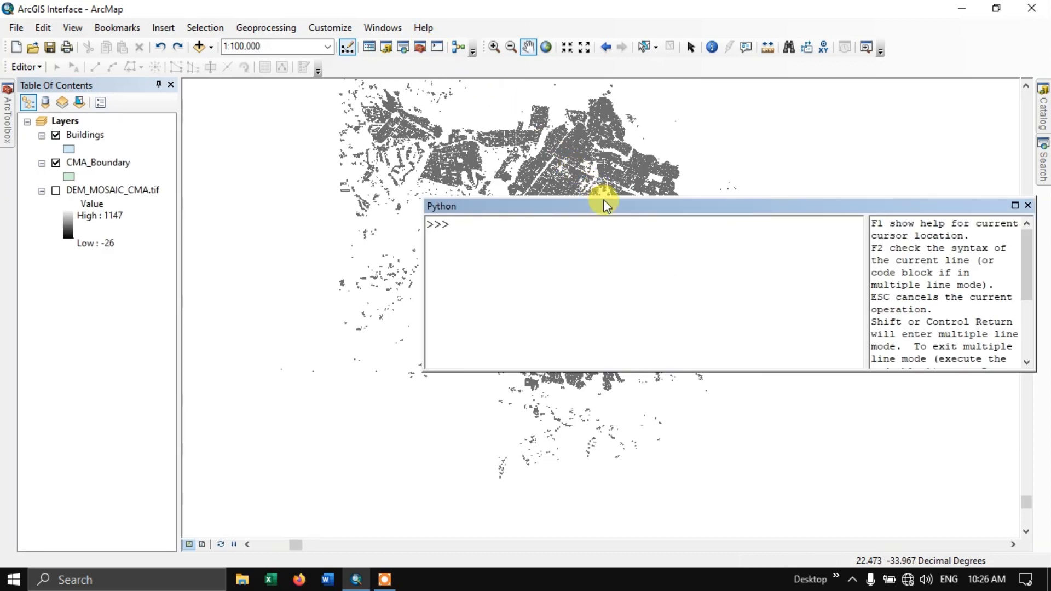
{"action": "left_click_drag", "start_coordinate": [629, 208], "coordinate": [482, 157]}
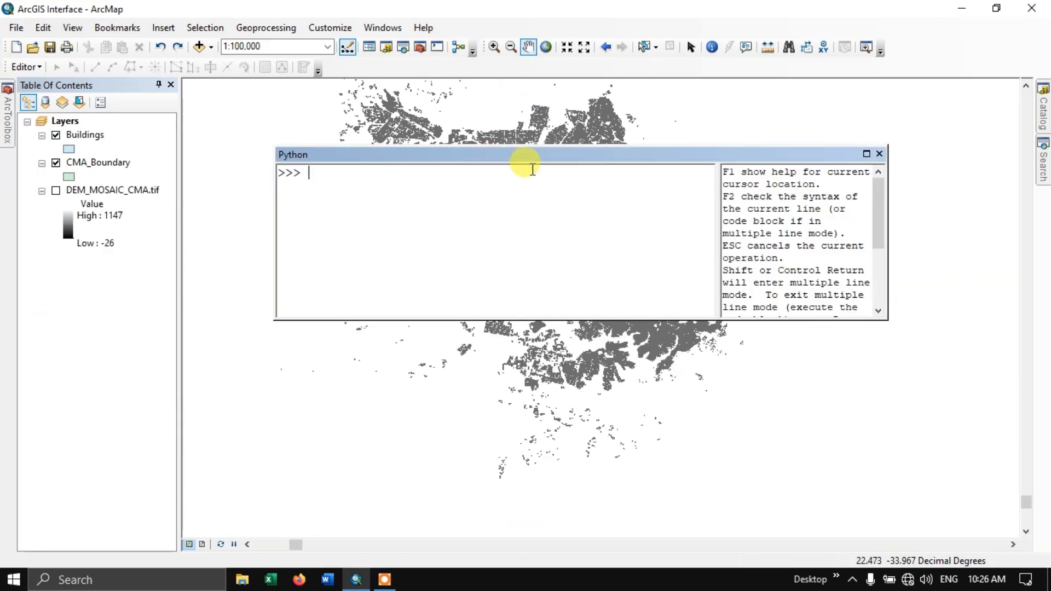
{"action": "left_click", "coordinate": [881, 156]}
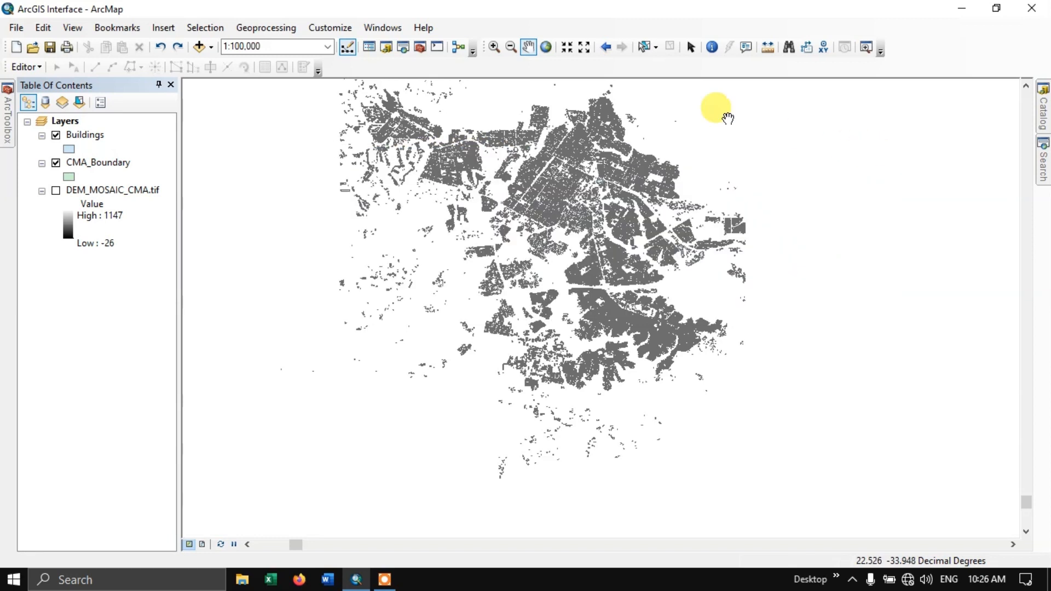
Open a new ModelBuilder window, move it aside for a look and close it.
{"action": "left_click", "coordinate": [458, 52]}
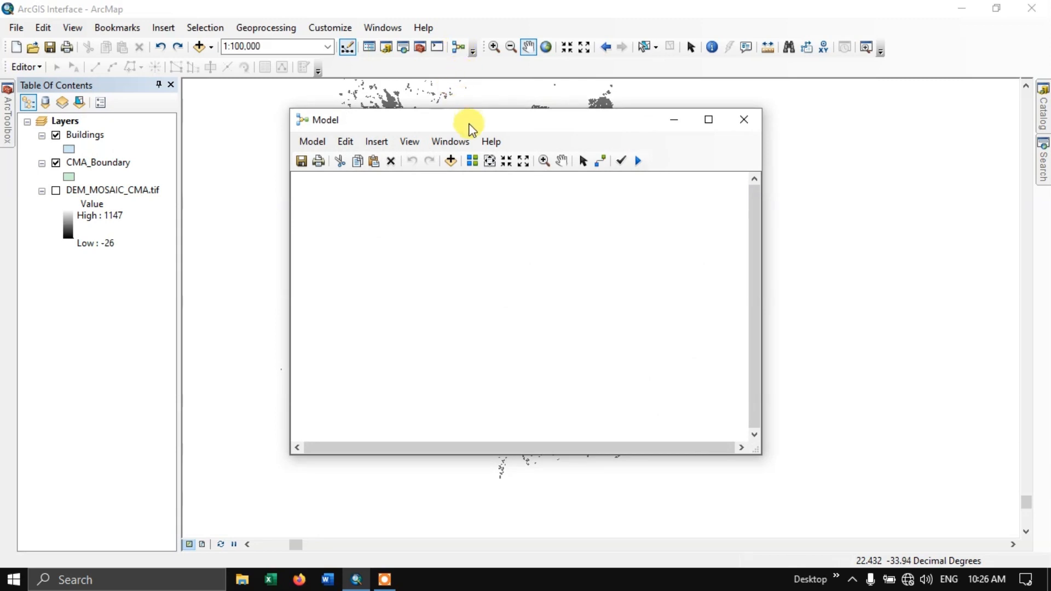
{"action": "left_click_drag", "start_coordinate": [467, 123], "coordinate": [645, 106]}
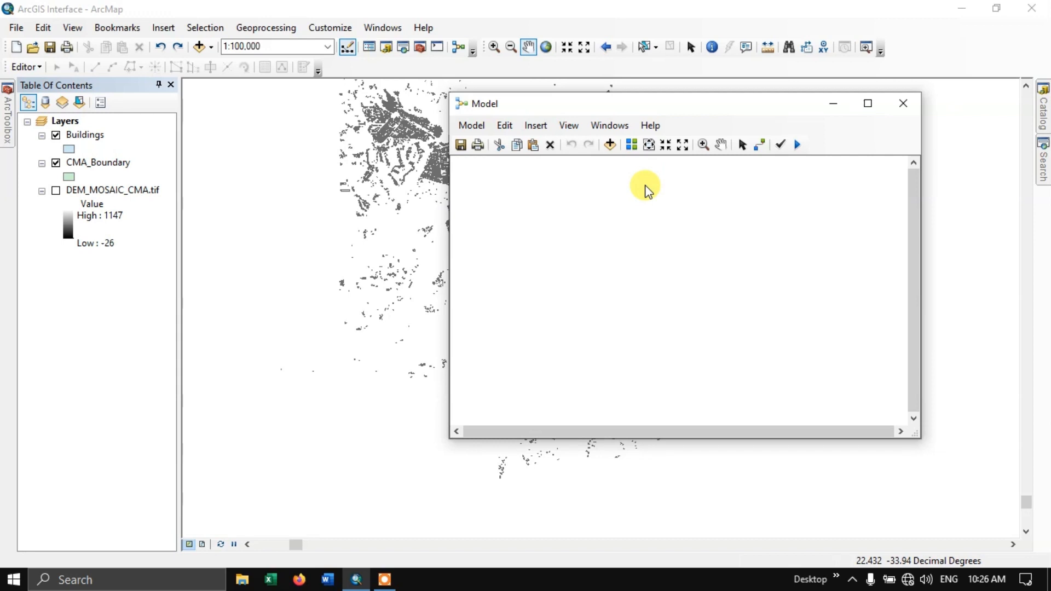
{"action": "left_click", "coordinate": [905, 101]}
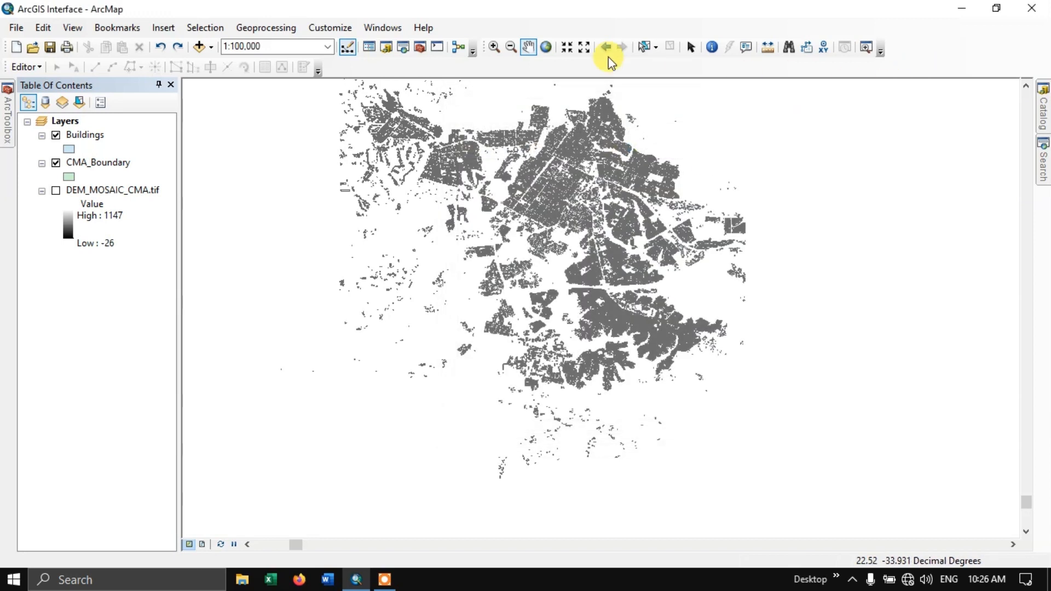
Zoom in on the northwestern buildings with successive zoom boxes until individual building footprints can be examined.
{"action": "left_click", "coordinate": [496, 49]}
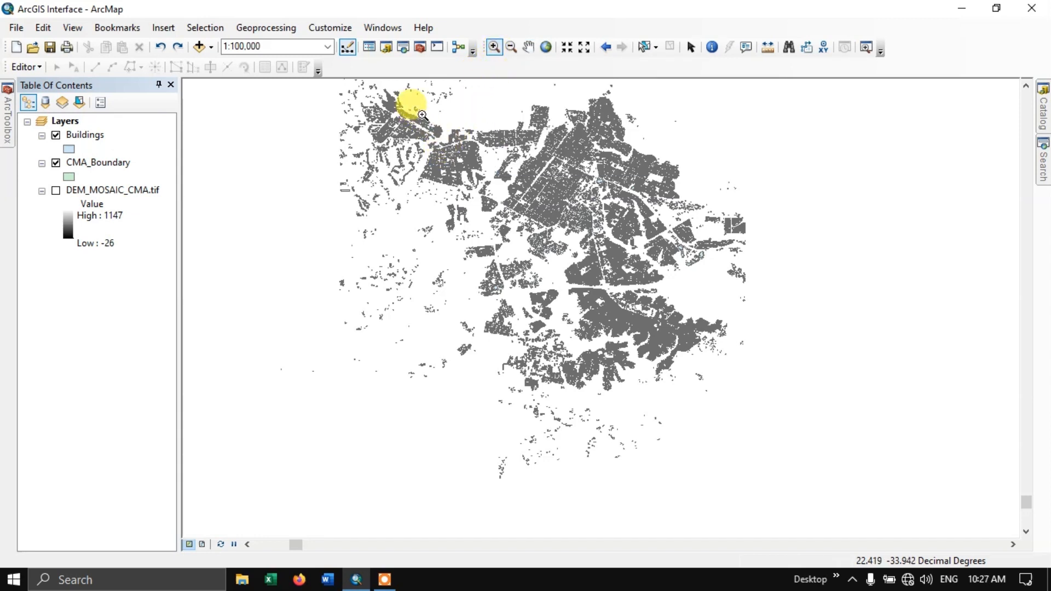
{"action": "left_click_drag", "start_coordinate": [422, 115], "coordinate": [506, 200]}
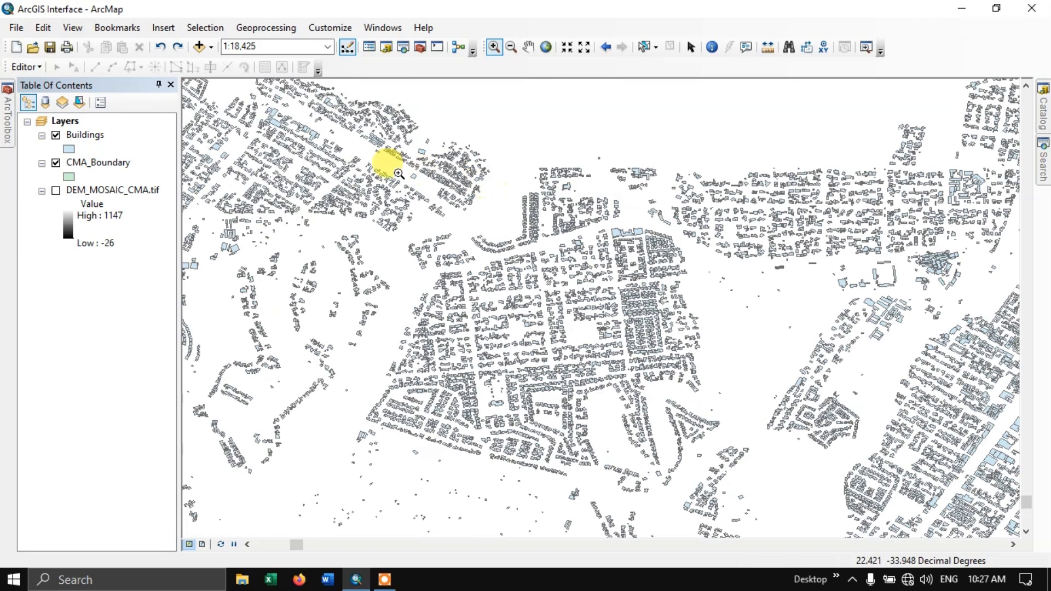
{"action": "left_click_drag", "start_coordinate": [498, 145], "coordinate": [577, 252]}
{"action": "left_click_drag", "start_coordinate": [573, 163], "coordinate": [730, 352]}
Zoom out repeatedly with the Zoom Out tool until the whole Buildings layer fits in a small area.
{"action": "left_click", "coordinate": [509, 46]}
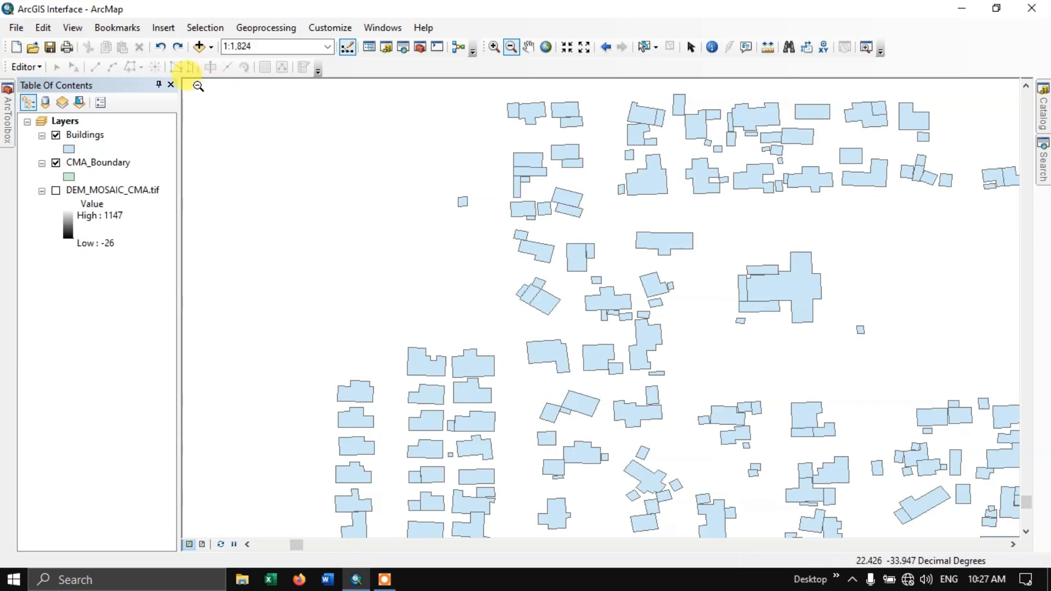
{"action": "left_click_drag", "start_coordinate": [959, 529], "coordinate": [1011, 528]}
{"action": "left_click", "coordinate": [791, 437]}
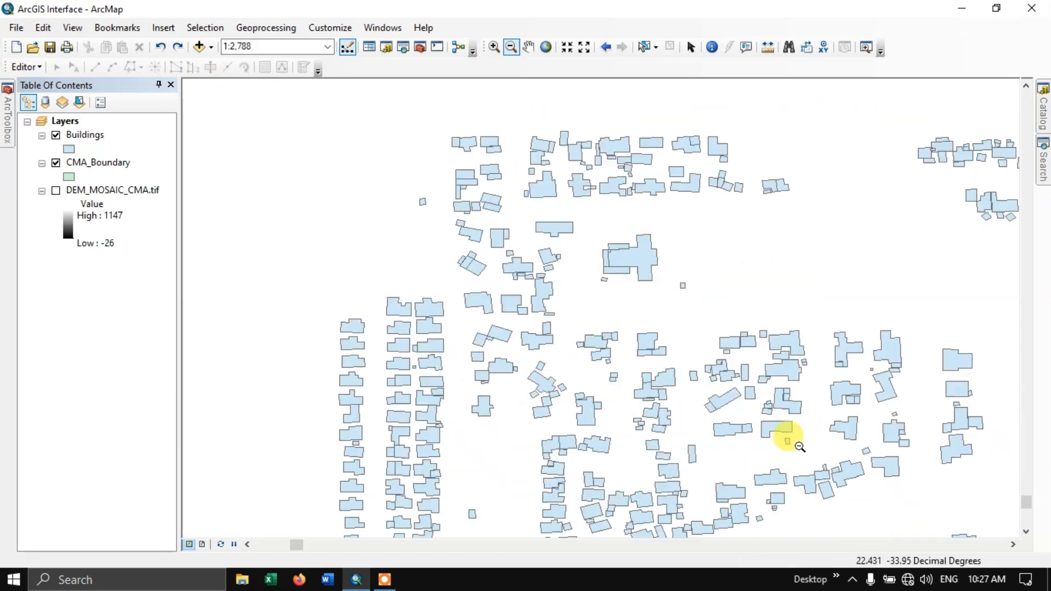
{"action": "left_click", "coordinate": [432, 213]}
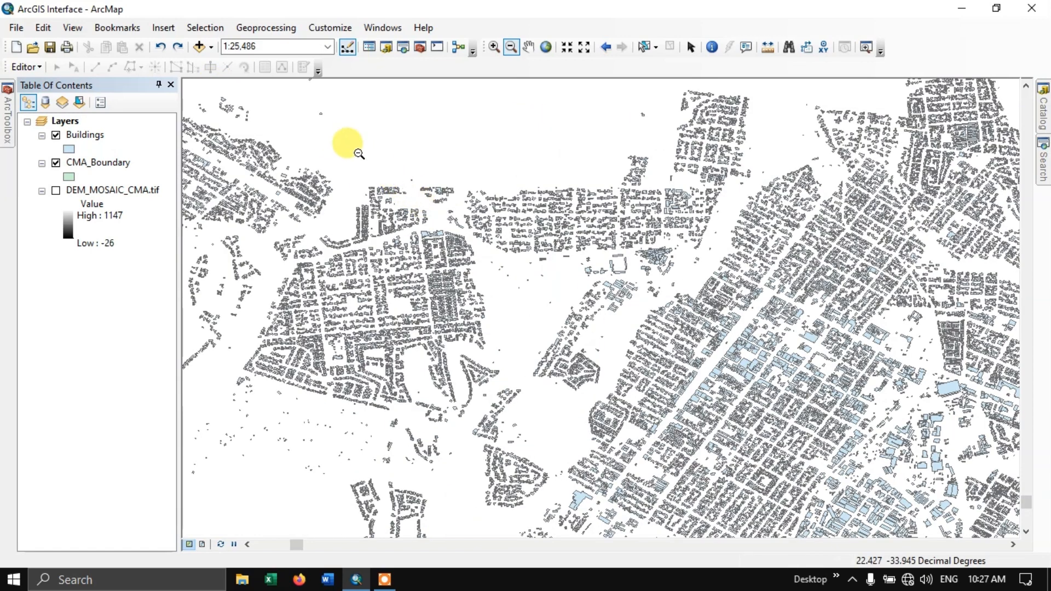
{"action": "left_click", "coordinate": [362, 147]}
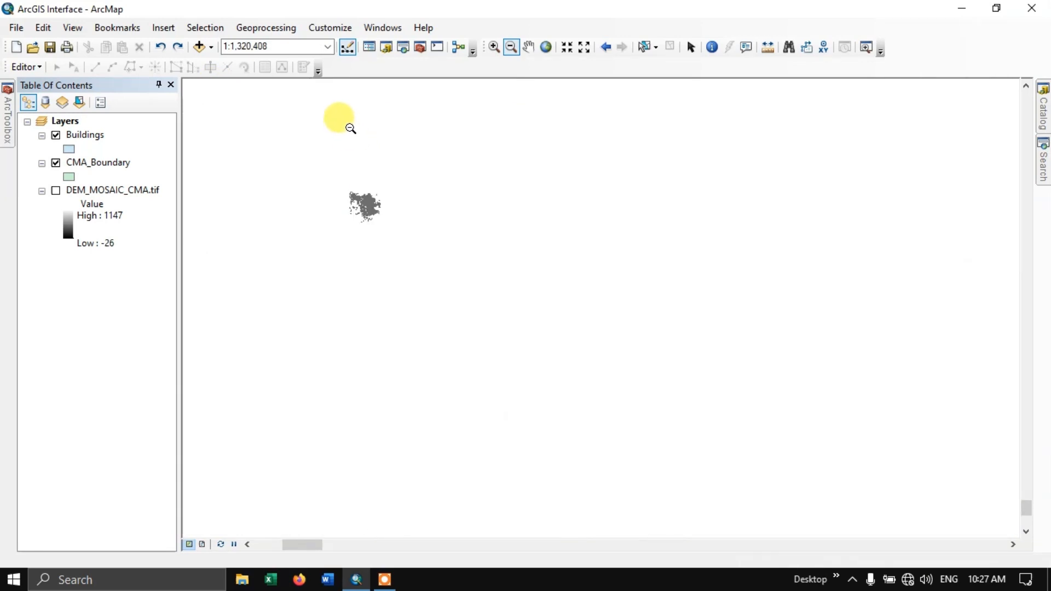
Zoom in on the complete Buildings layer with two zoom boxes and pan it to the west.
{"action": "left_click", "coordinate": [493, 48]}
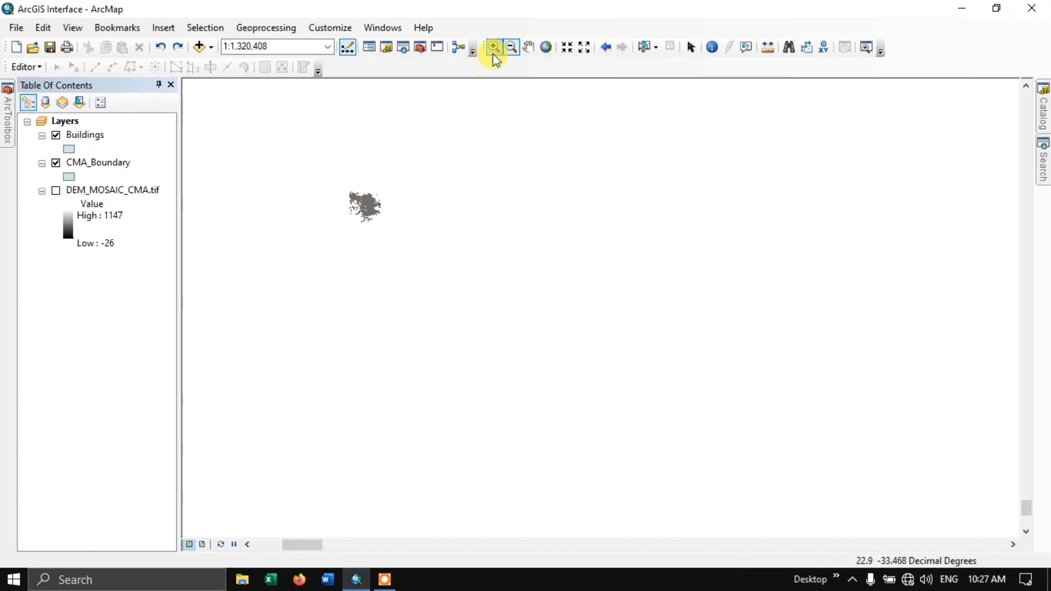
{"action": "left_click_drag", "start_coordinate": [325, 183], "coordinate": [422, 258]}
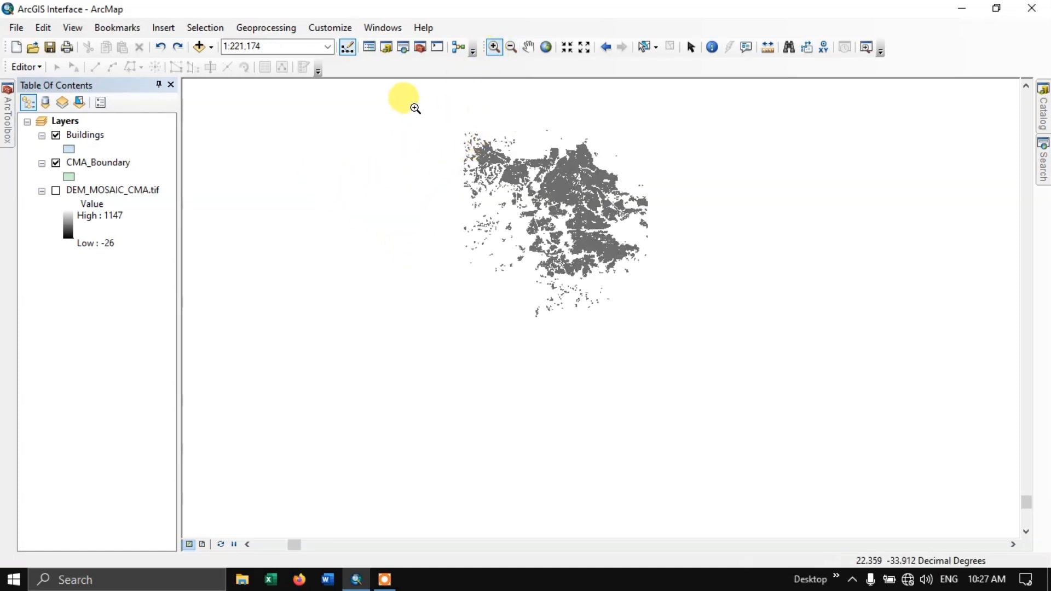
{"action": "left_click_drag", "start_coordinate": [414, 107], "coordinate": [672, 323]}
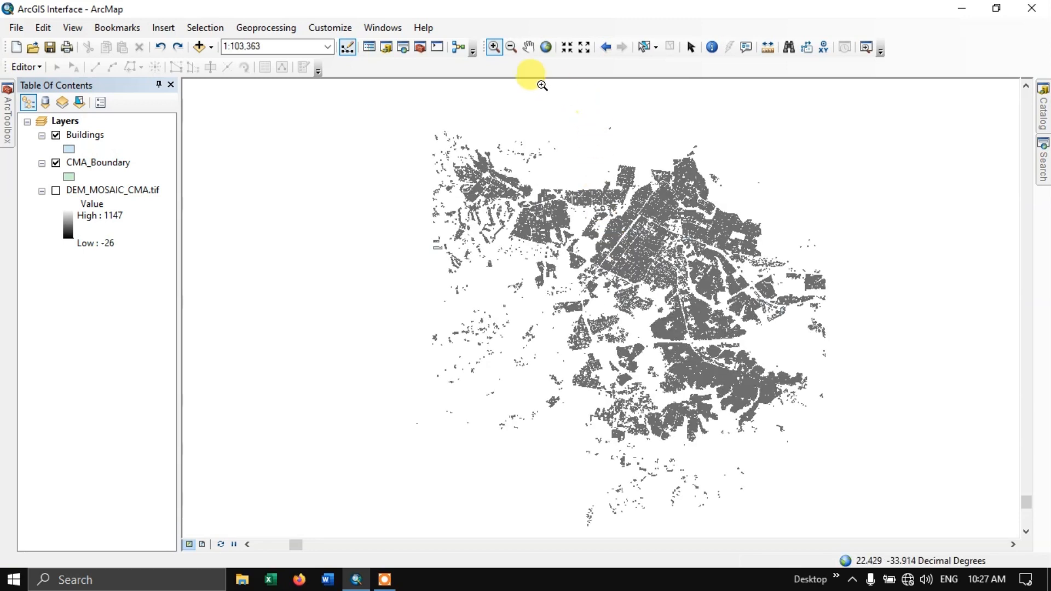
{"action": "left_click", "coordinate": [528, 48]}
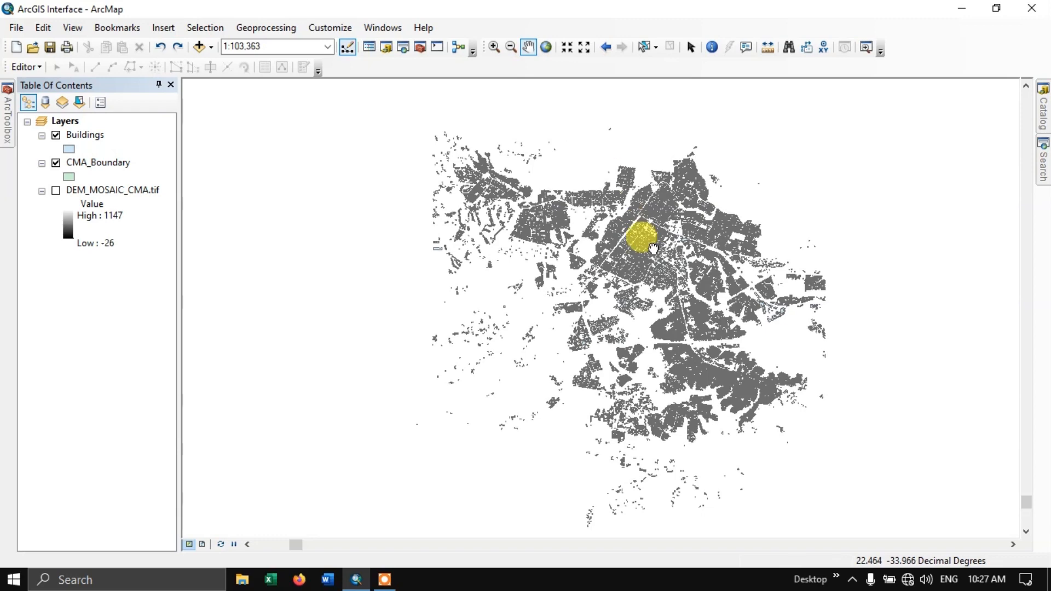
{"action": "left_click_drag", "start_coordinate": [651, 244], "coordinate": [542, 239]}
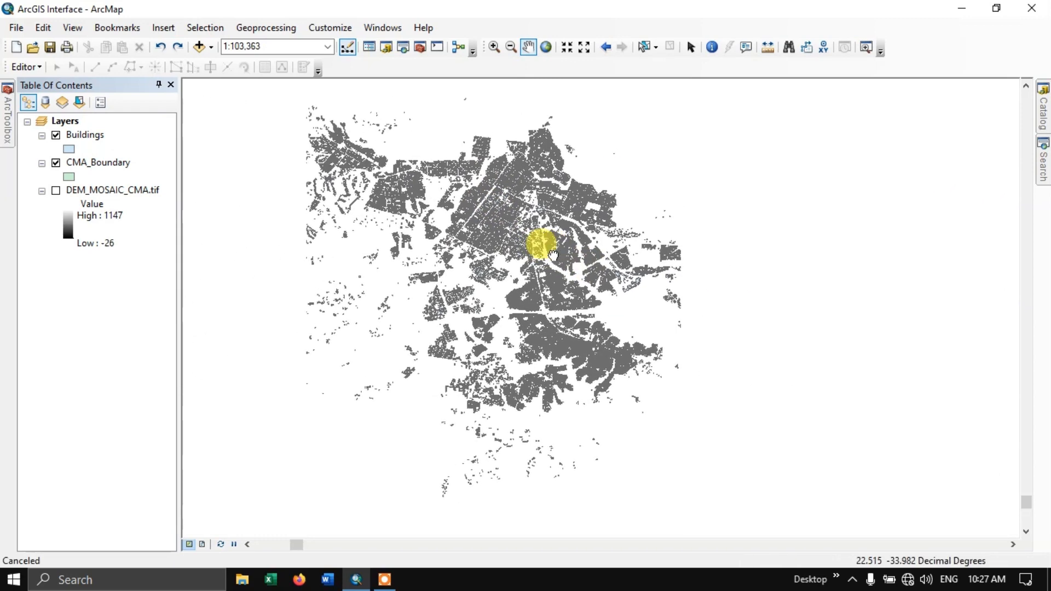
Zoom in on the central built-up area and pan across the surrounding buildings in several directions.
{"action": "left_click", "coordinate": [496, 48]}
{"action": "left_click_drag", "start_coordinate": [507, 195], "coordinate": [563, 249]}
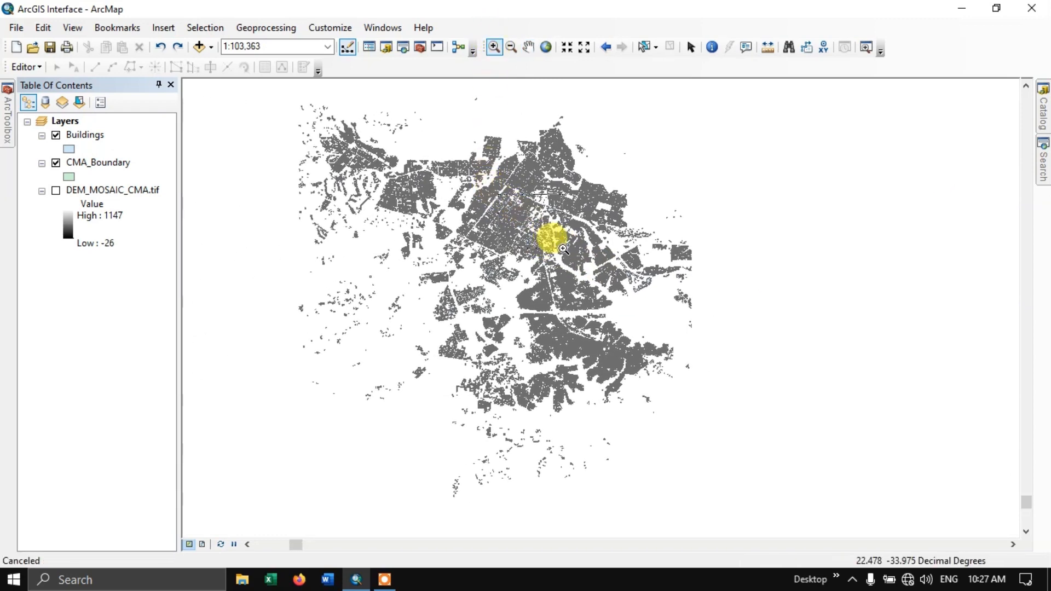
{"action": "left_click", "coordinate": [528, 47]}
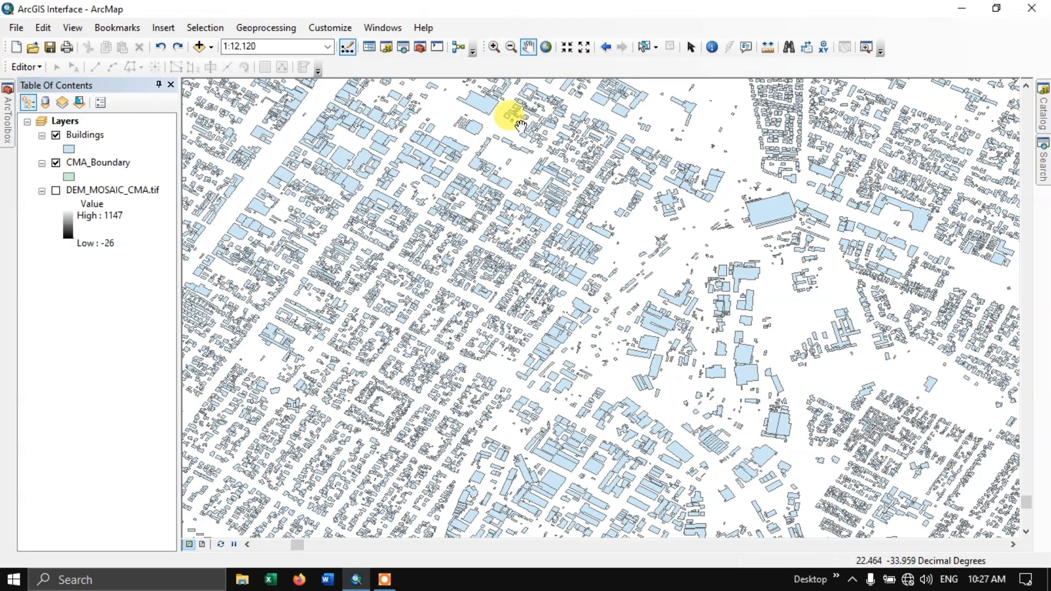
{"action": "left_click_drag", "start_coordinate": [451, 231], "coordinate": [563, 248]}
{"action": "left_click_drag", "start_coordinate": [411, 202], "coordinate": [500, 220]}
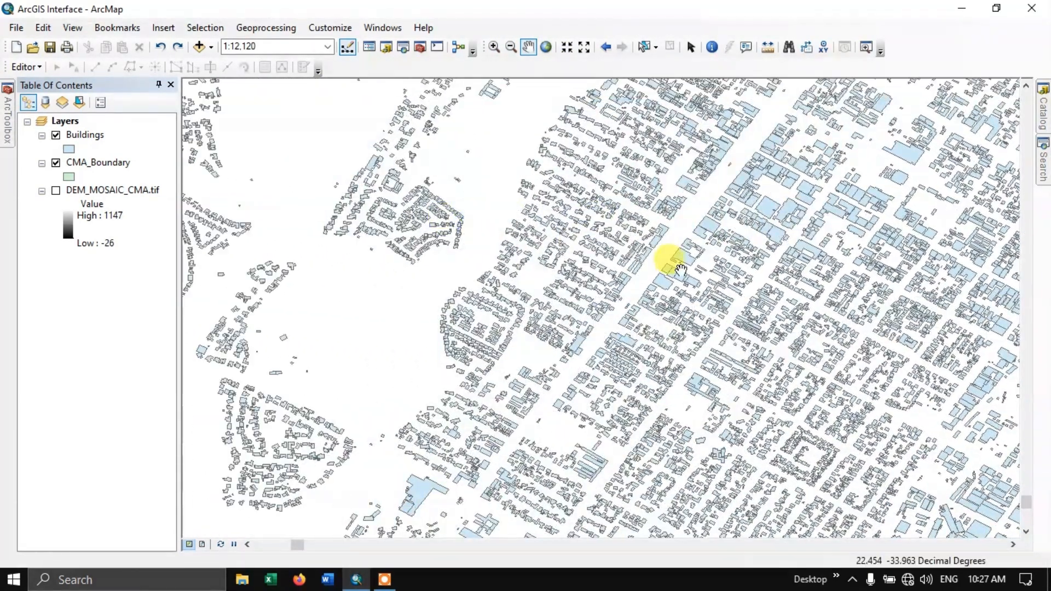
{"action": "left_click_drag", "start_coordinate": [681, 270], "coordinate": [475, 241]}
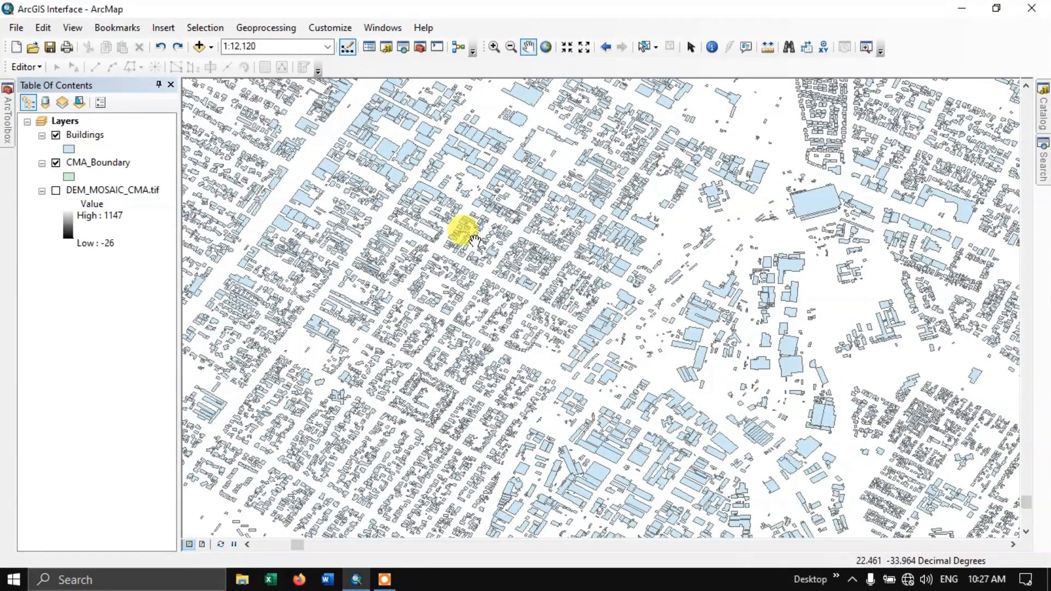
{"action": "left_click_drag", "start_coordinate": [681, 243], "coordinate": [573, 206]}
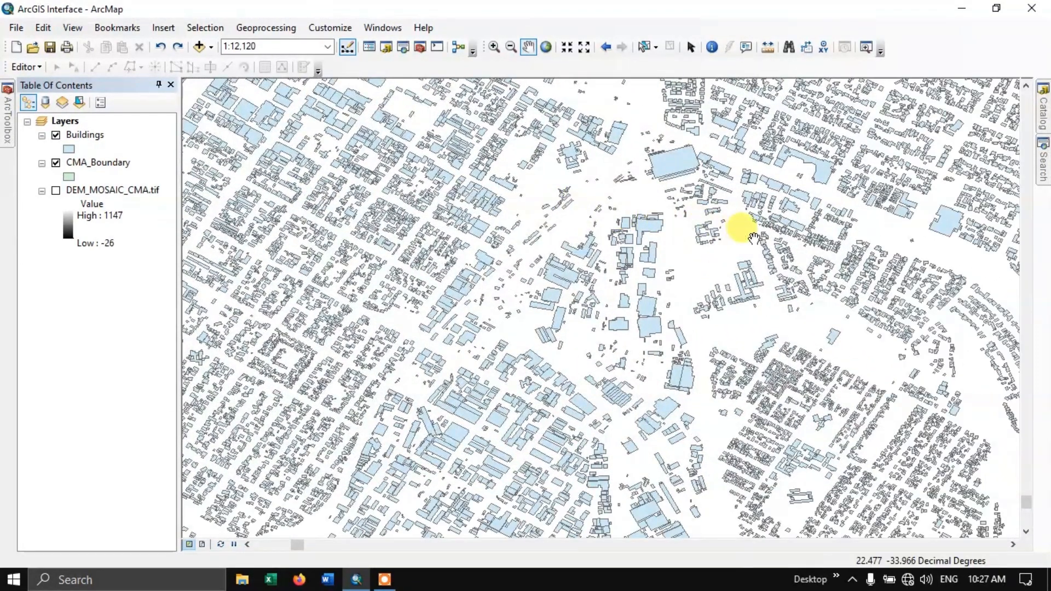
{"action": "left_click_drag", "start_coordinate": [754, 238], "coordinate": [646, 168]}
{"action": "left_click_drag", "start_coordinate": [671, 346], "coordinate": [706, 212]}
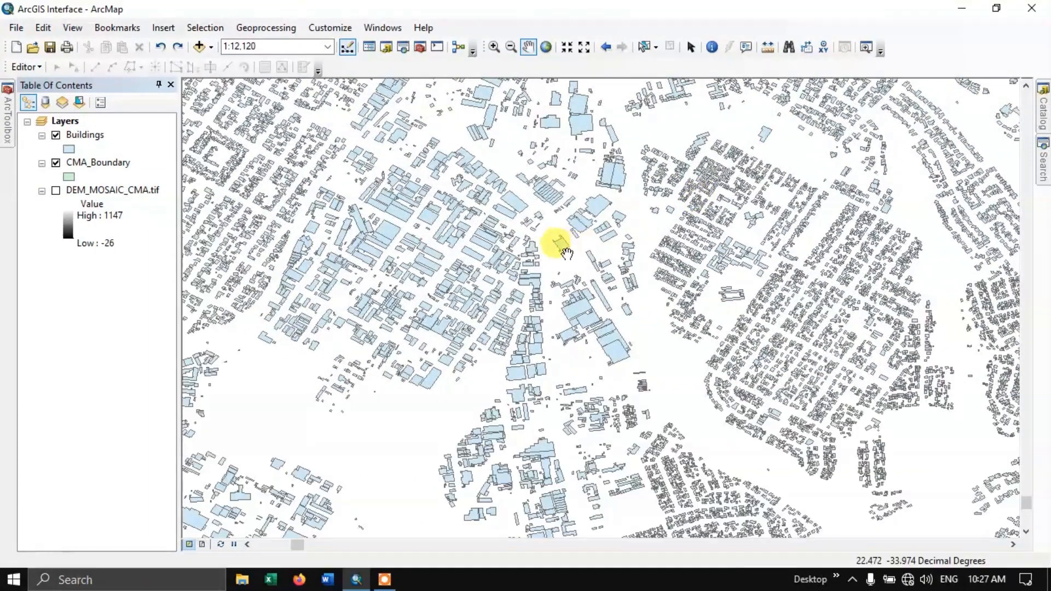
{"action": "left_click_drag", "start_coordinate": [541, 179], "coordinate": [585, 280]}
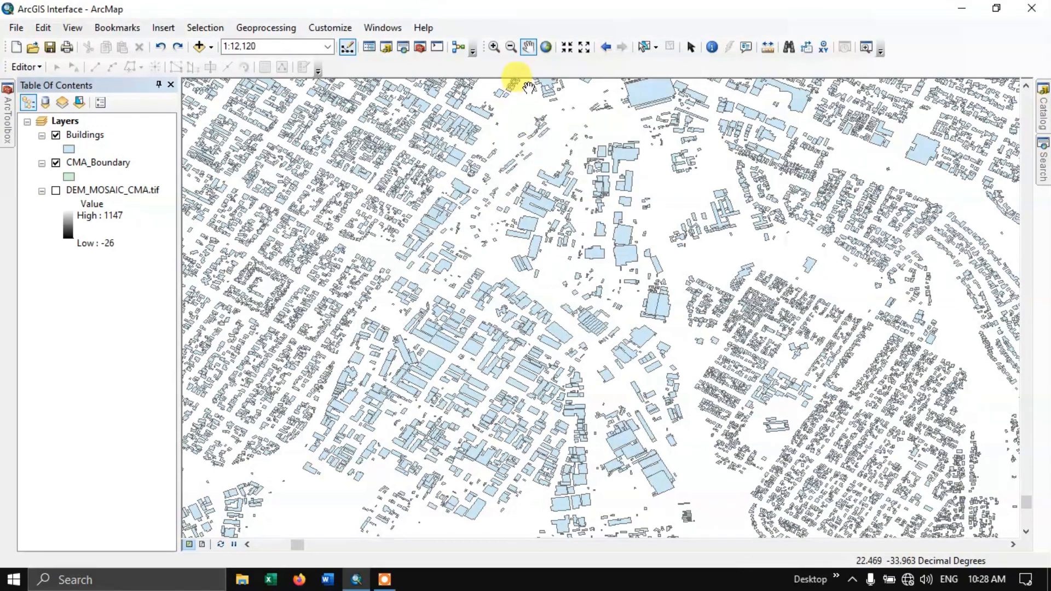
Zoom the map to the full extent of all layers.
{"action": "left_click", "coordinate": [546, 49]}
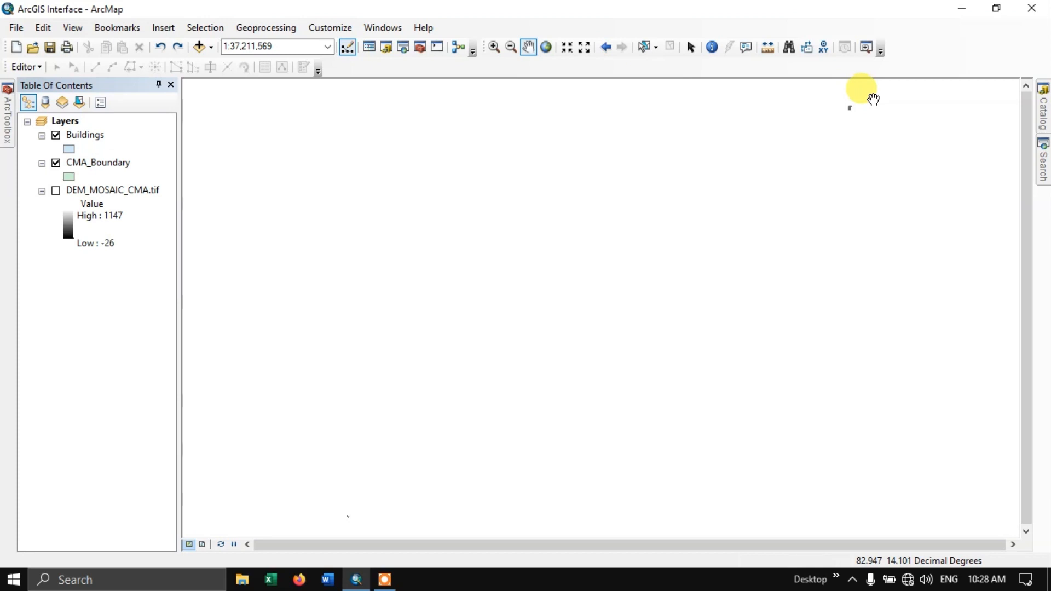
{"action": "left_click", "coordinate": [547, 47]}
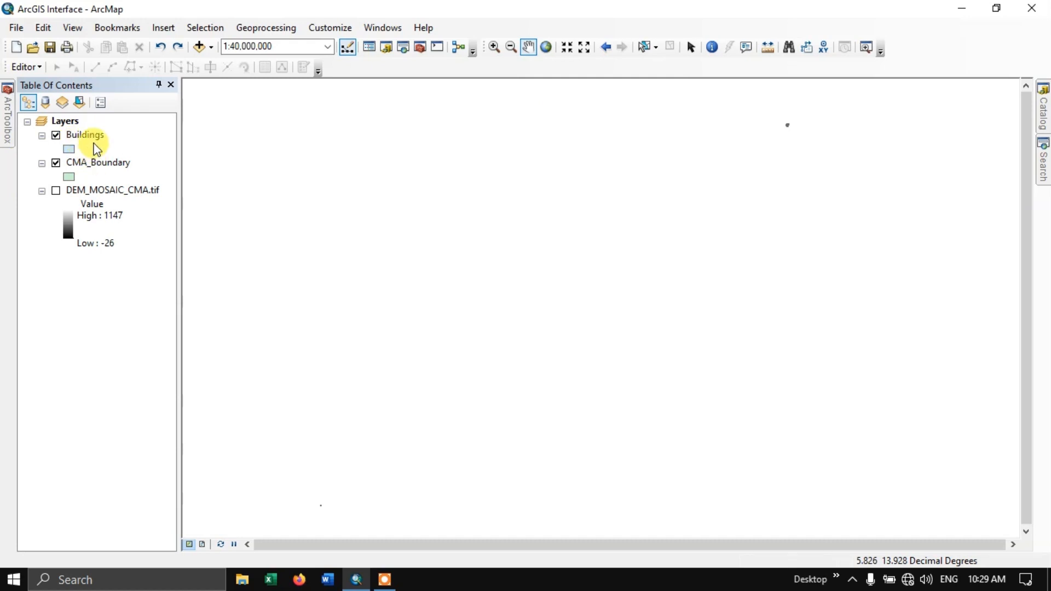
Show the DEM_MOSAIC_CMA.tif layer, and try fixed zoom in and repeated fixed zoom out until the map reaches 1:80,000,000.
{"action": "left_click", "coordinate": [56, 191]}
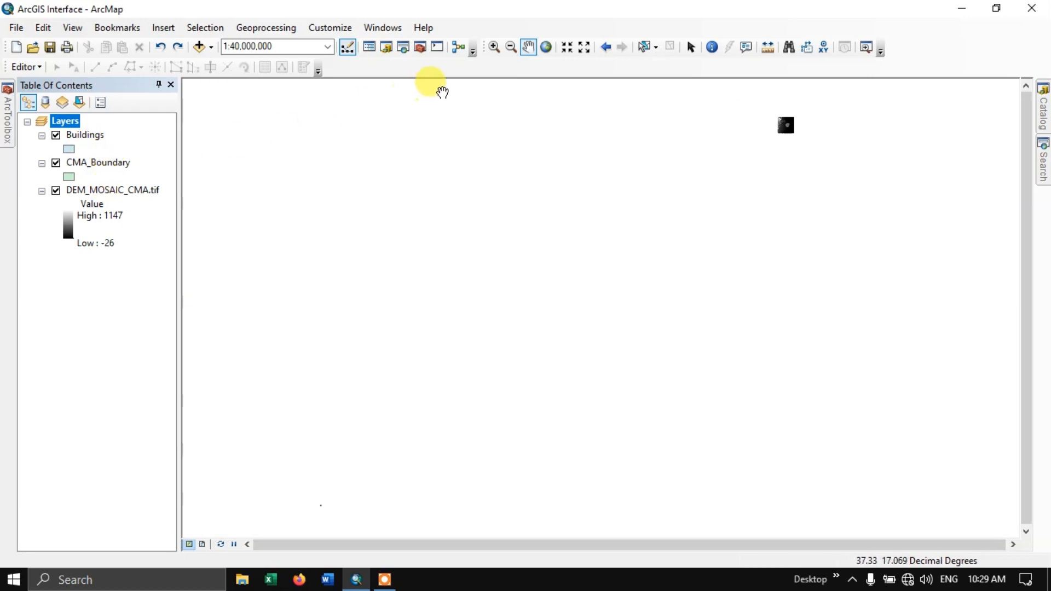
{"action": "left_click", "coordinate": [568, 51]}
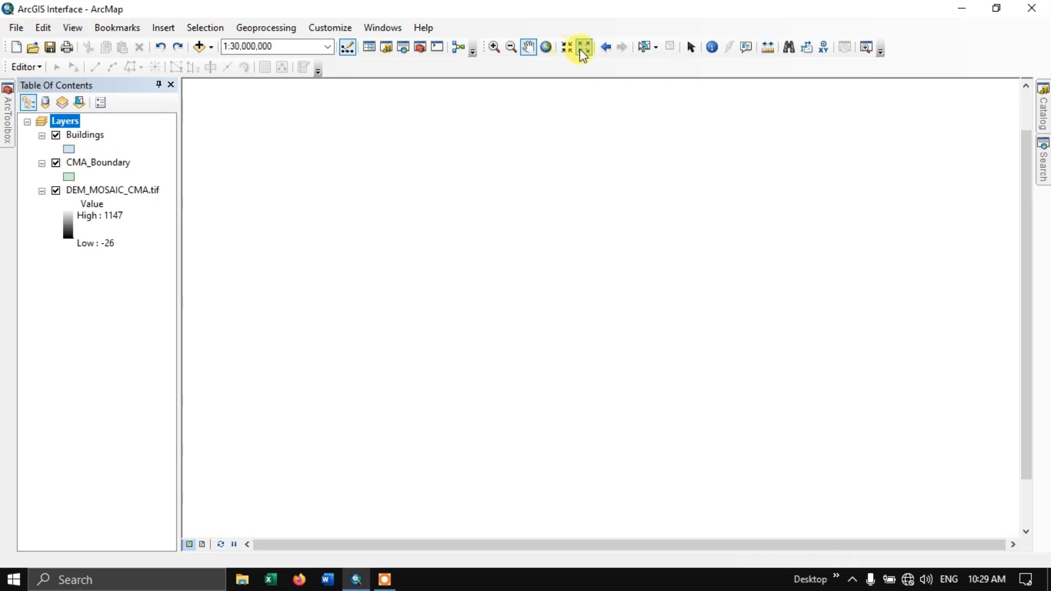
{"action": "left_click", "coordinate": [584, 50]}
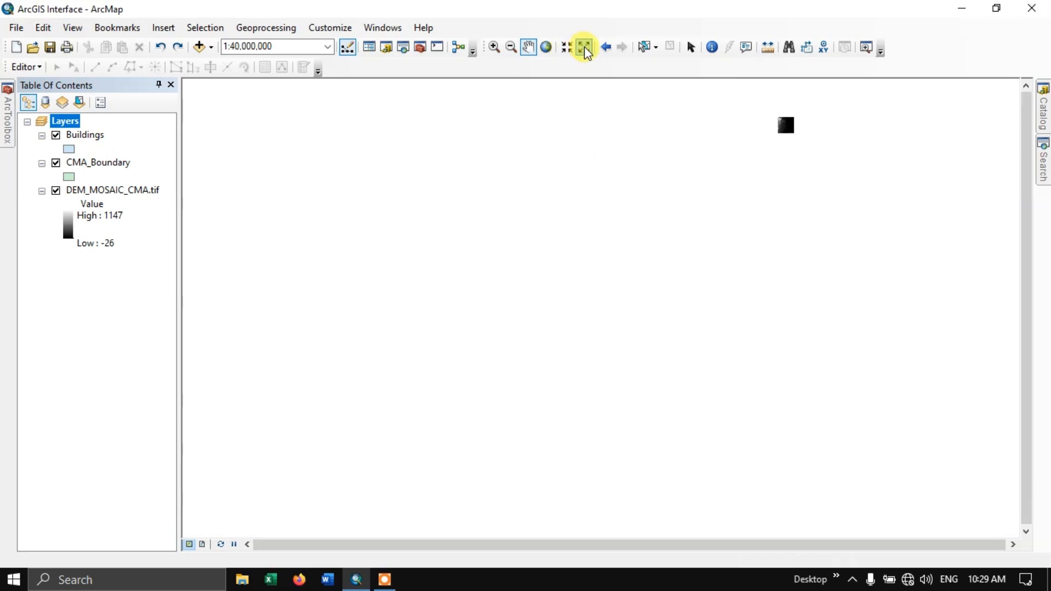
{"action": "left_click", "coordinate": [585, 50]}
{"action": "left_click", "coordinate": [585, 51]}
{"action": "left_click", "coordinate": [585, 50]}
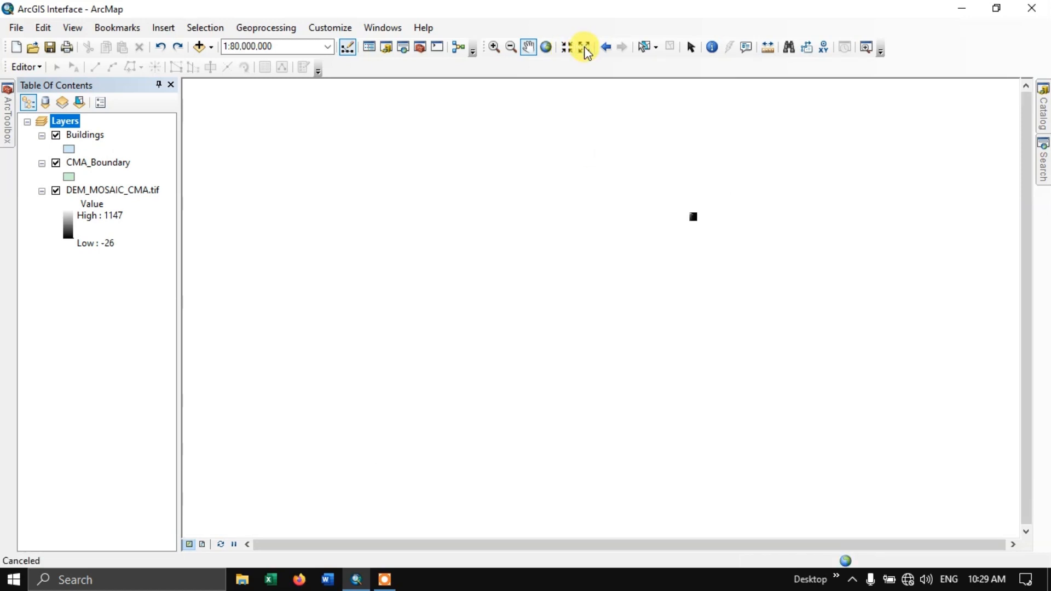
{"action": "left_click", "coordinate": [585, 51]}
{"action": "left_click", "coordinate": [561, 51]}
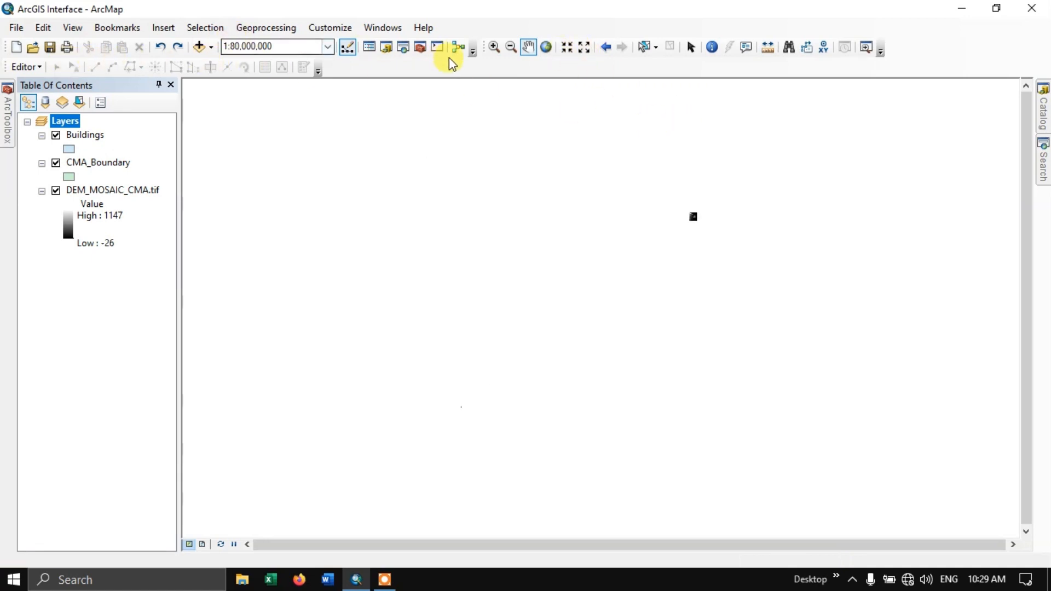
Zoom in on the DEM raster with successive zoom boxes until the CMA_Boundary polygons are shown at 1:720,757.
{"action": "left_click", "coordinate": [493, 47]}
{"action": "left_click_drag", "start_coordinate": [686, 211], "coordinate": [721, 239]}
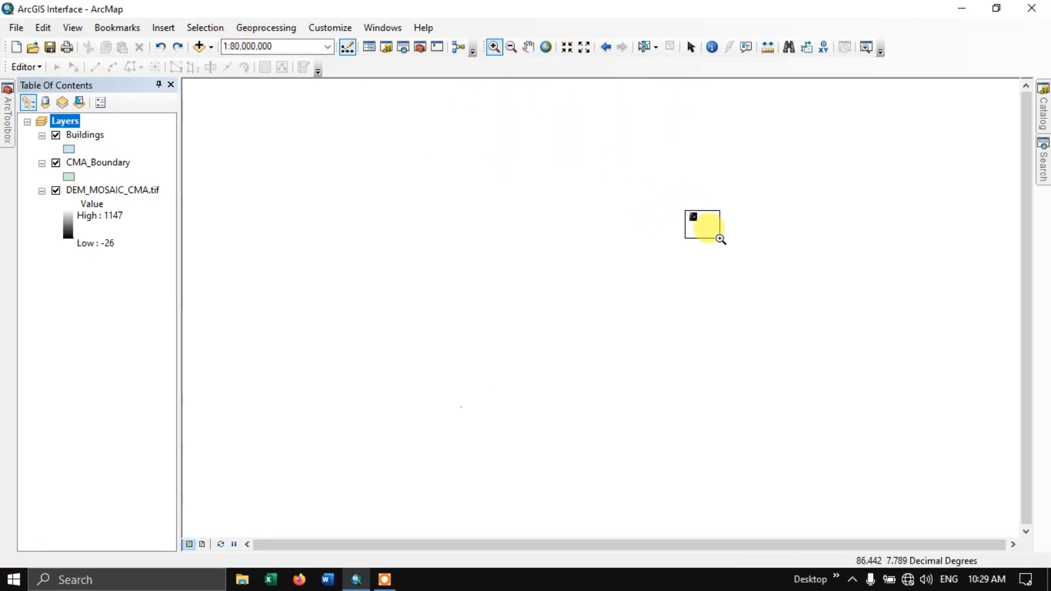
{"action": "left_click_drag", "start_coordinate": [382, 117], "coordinate": [550, 282]}
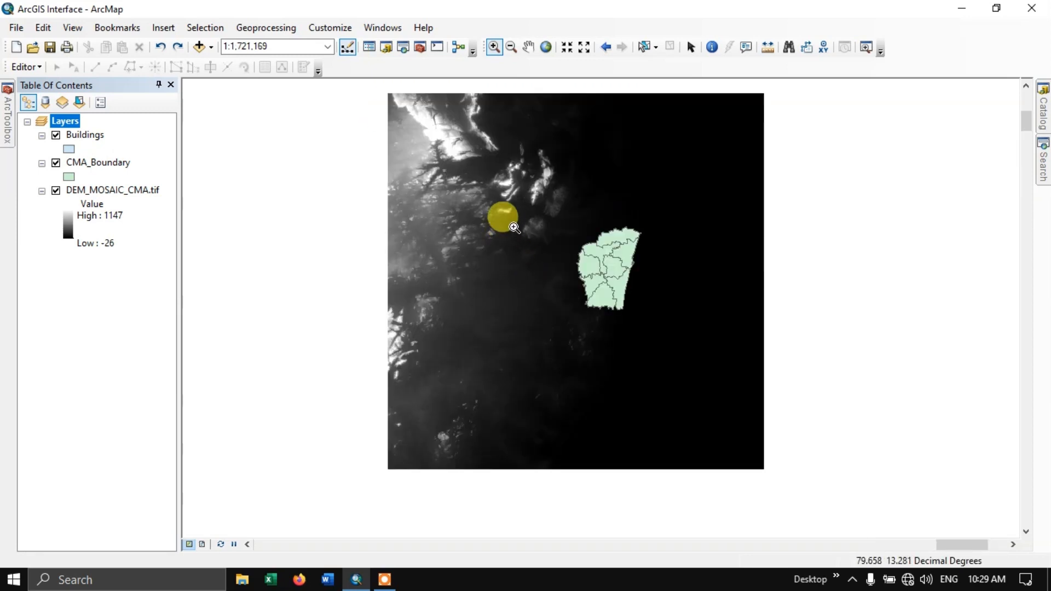
{"action": "left_click_drag", "start_coordinate": [501, 185], "coordinate": [692, 383]}
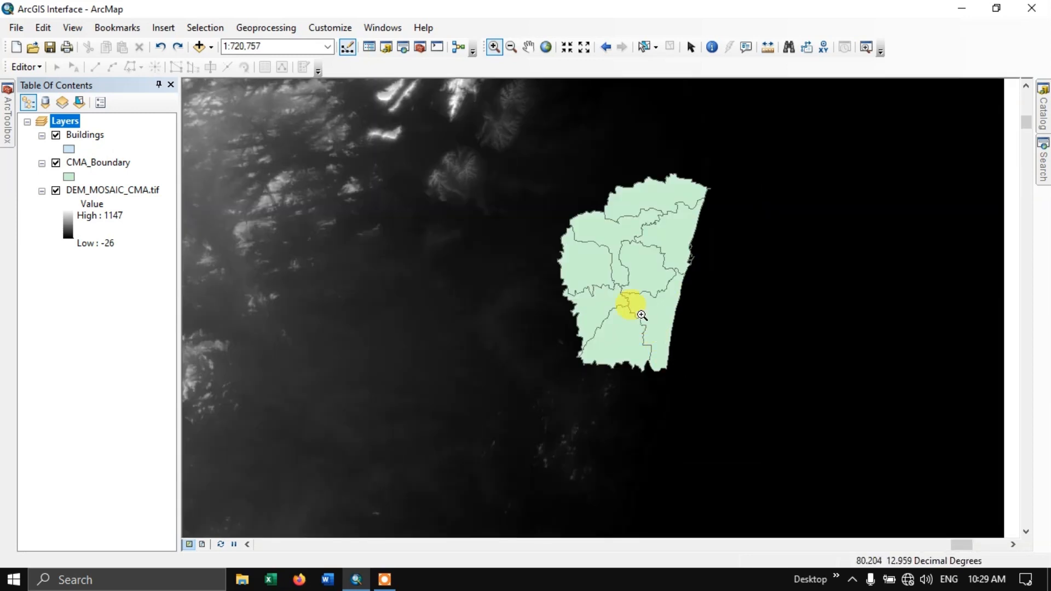
Alternate fixed zoom out and fixed zoom in between 1:800,000 and 1:400,000, ending at 1:750,000.
{"action": "left_click", "coordinate": [585, 50]}
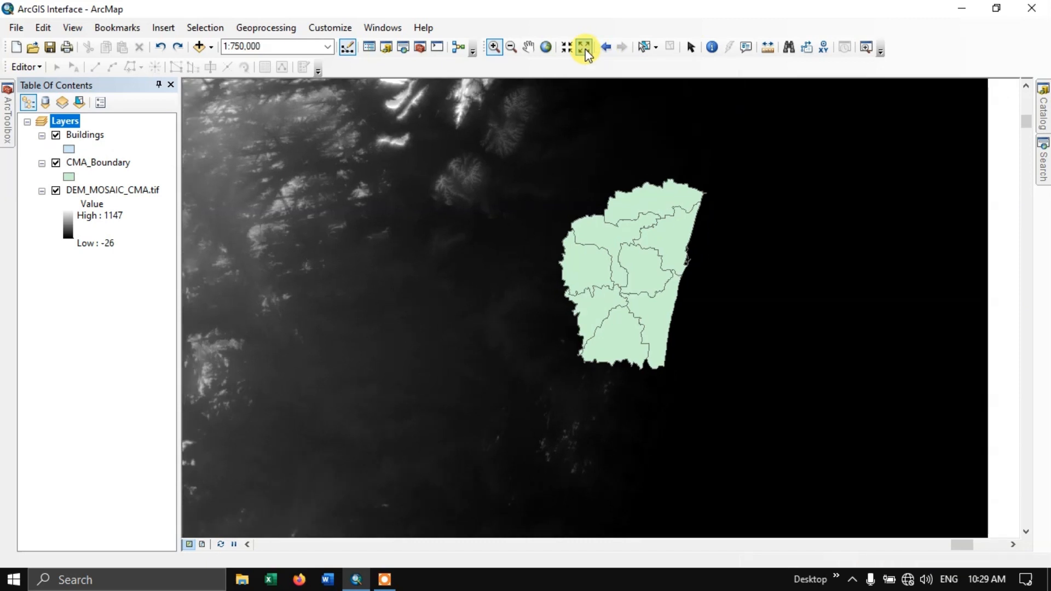
{"action": "left_click", "coordinate": [585, 50]}
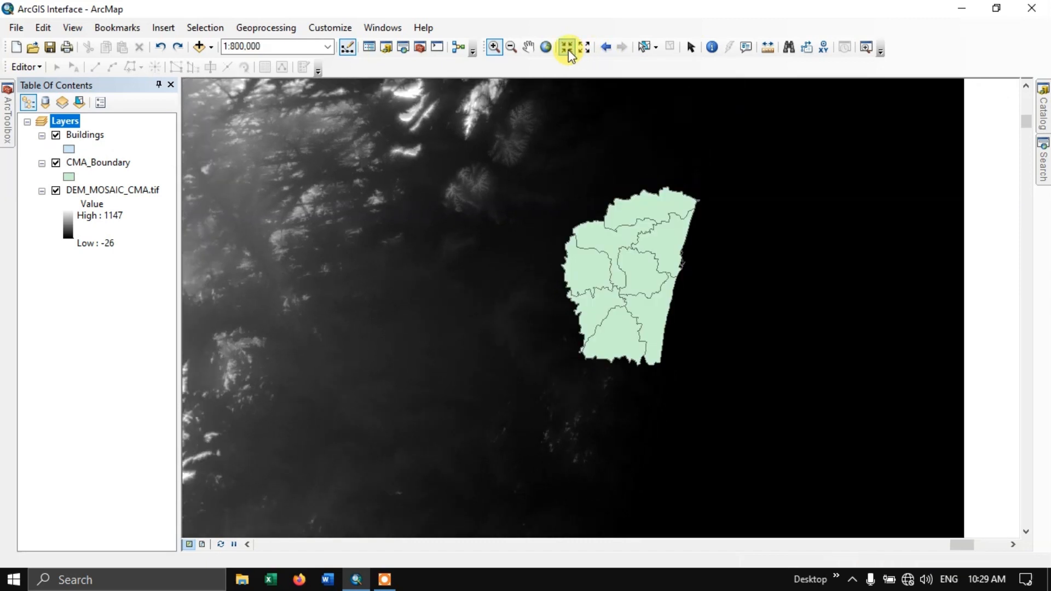
{"action": "left_click", "coordinate": [567, 49]}
{"action": "left_click", "coordinate": [567, 49]}
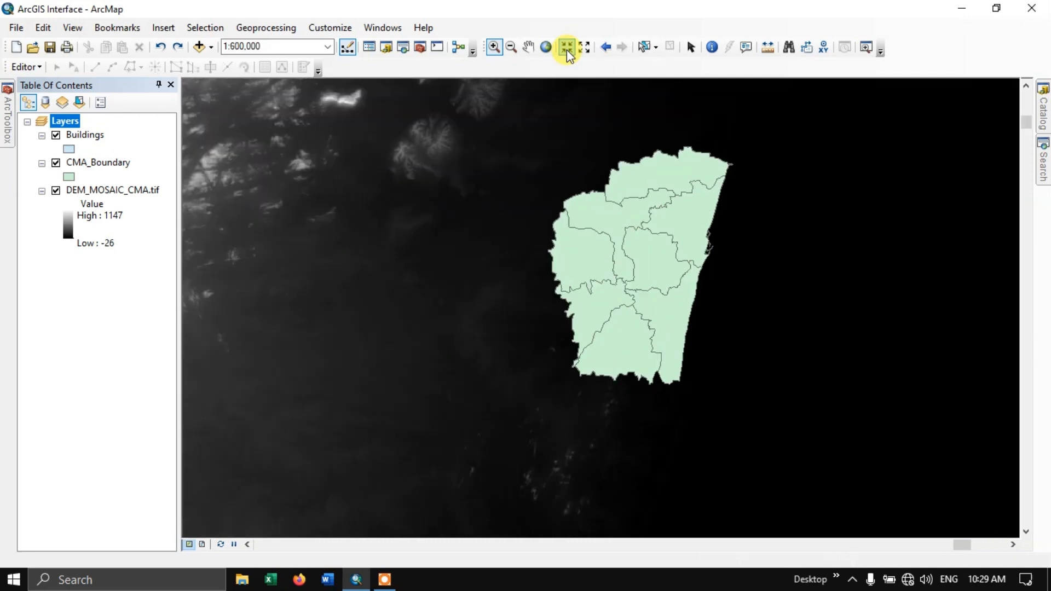
{"action": "left_click", "coordinate": [567, 49]}
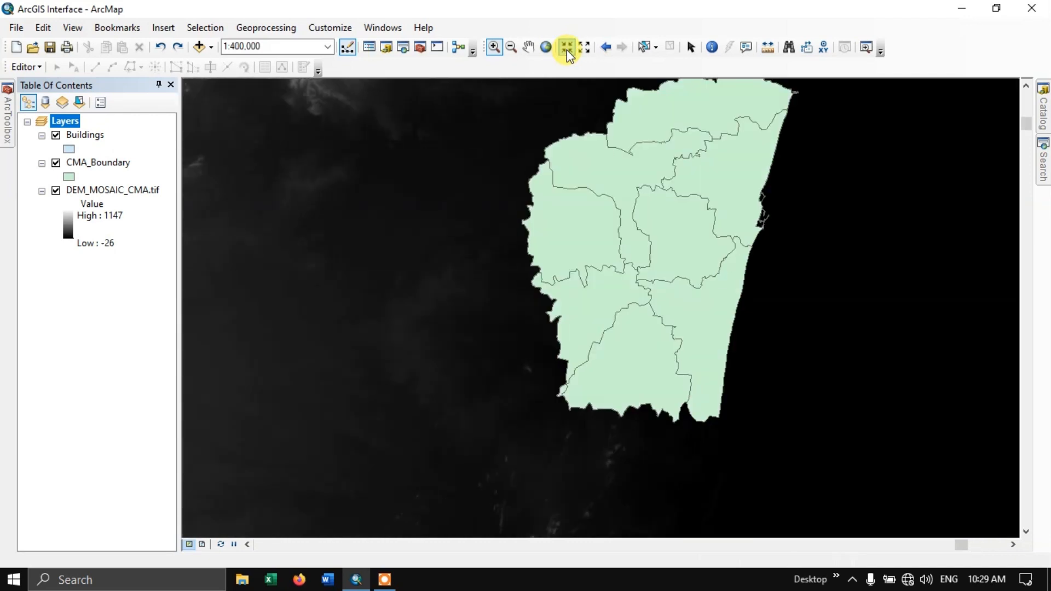
{"action": "left_click", "coordinate": [584, 48]}
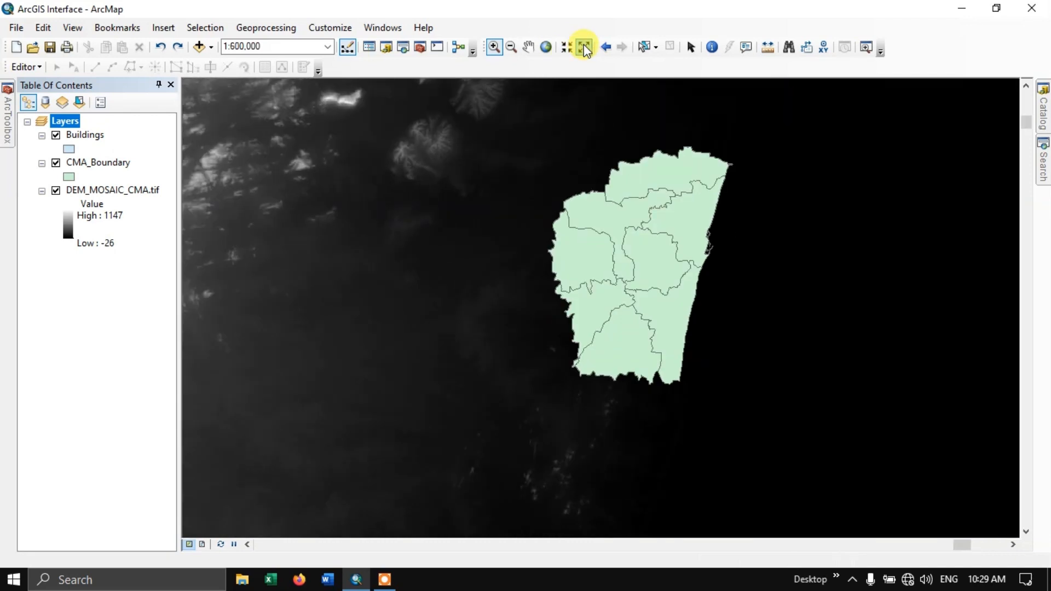
{"action": "left_click", "coordinate": [584, 49]}
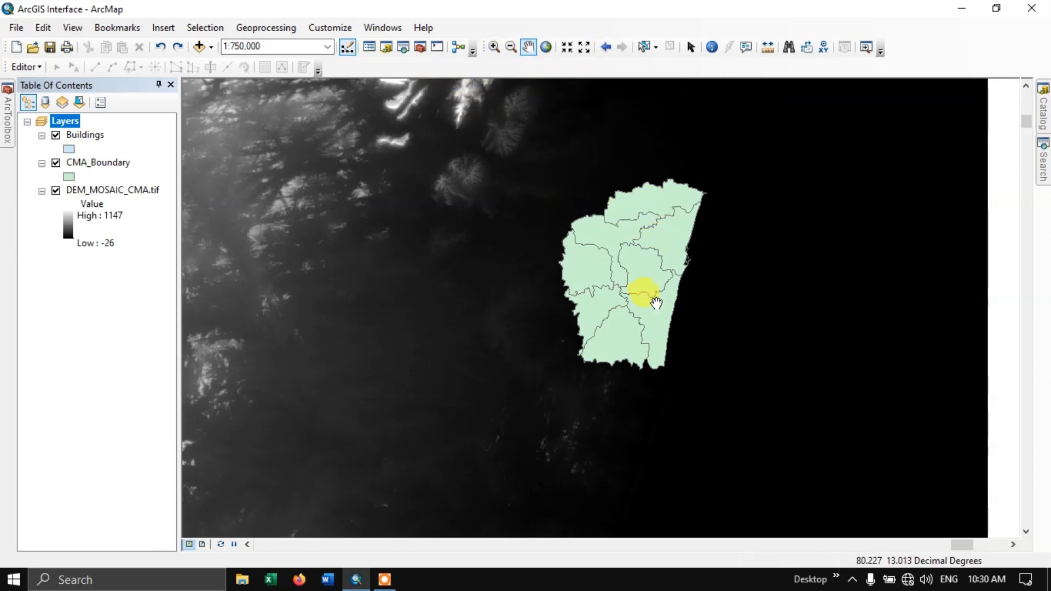
Zoom the map out to 1:12,500,000 and switch between the previous and next extents, ending at the 1:750,000 view.
{"action": "scroll", "coordinate": [662, 343], "scroll_direction": "up", "scroll_amount": 8}
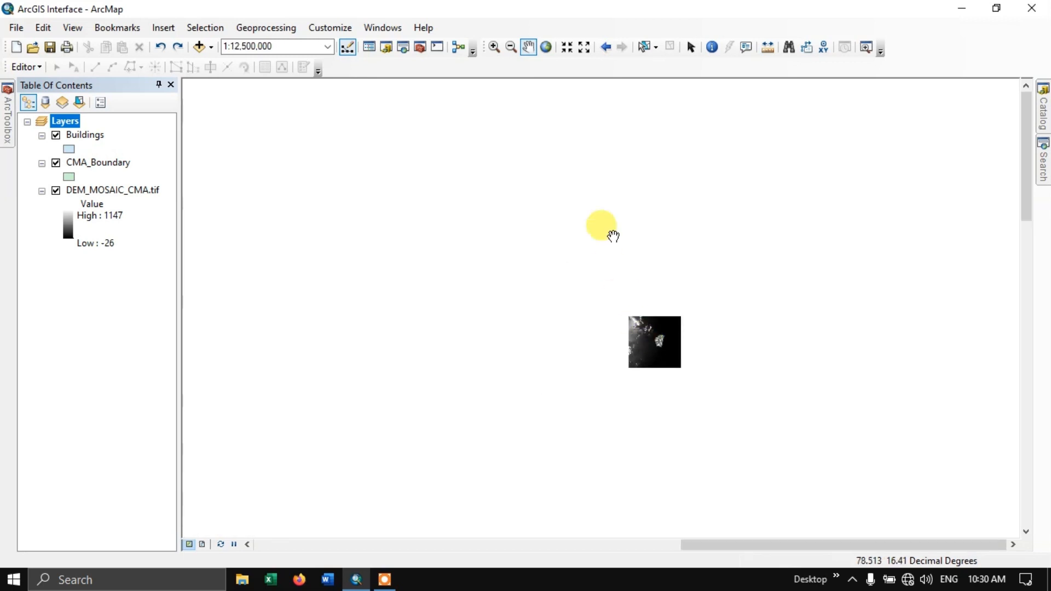
{"action": "left_click", "coordinate": [605, 49]}
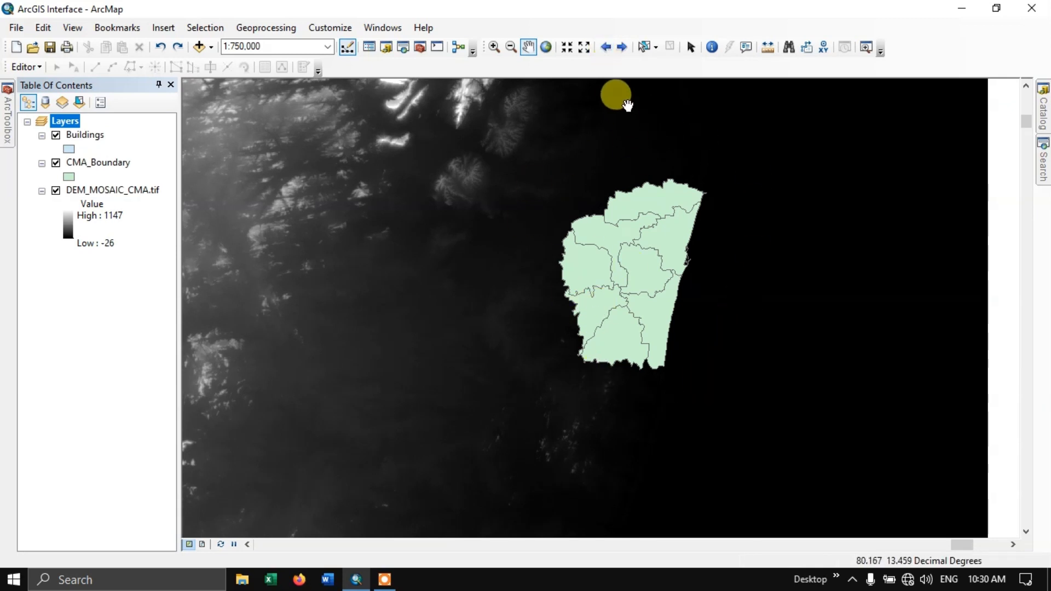
{"action": "left_click", "coordinate": [623, 47]}
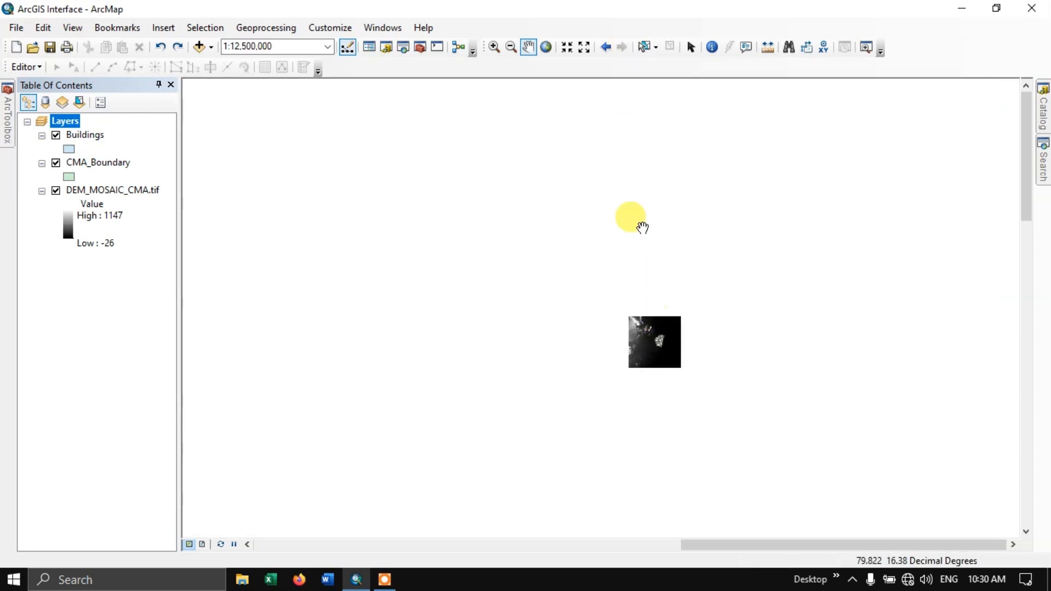
{"action": "left_click", "coordinate": [606, 48]}
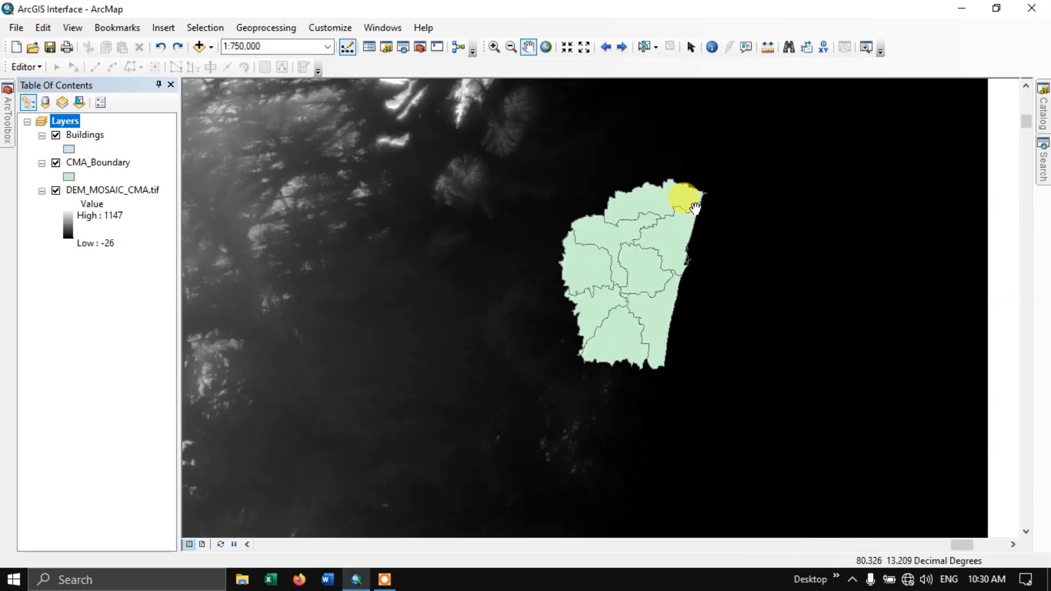
Hide the DEM_MOSAIC_CMA.tif layer and select single CMA_Boundary polygons, ending with the northeastern coastal one.
{"action": "left_click", "coordinate": [56, 190]}
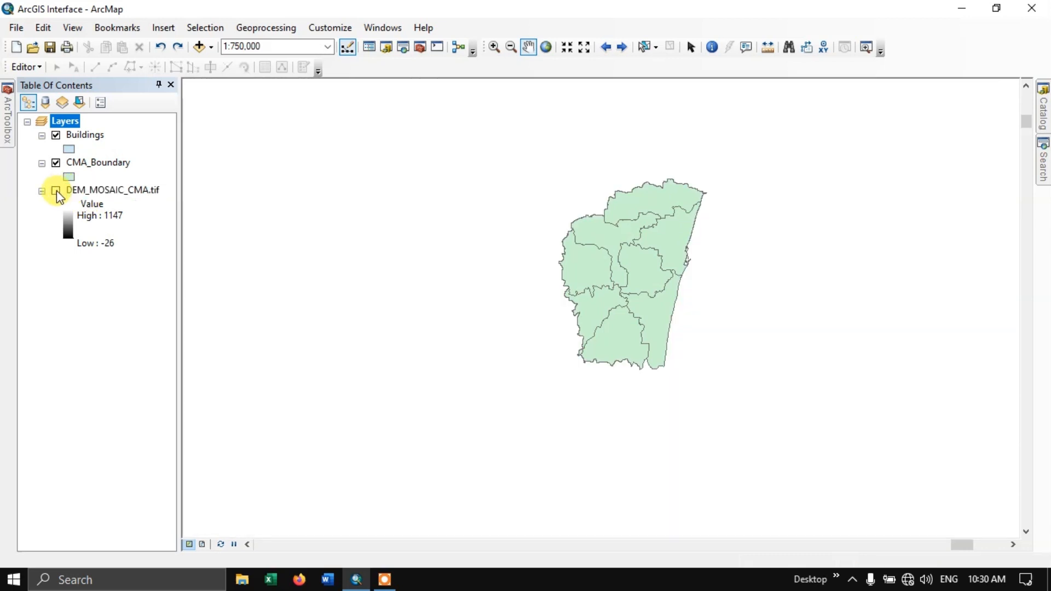
{"action": "left_click", "coordinate": [645, 46]}
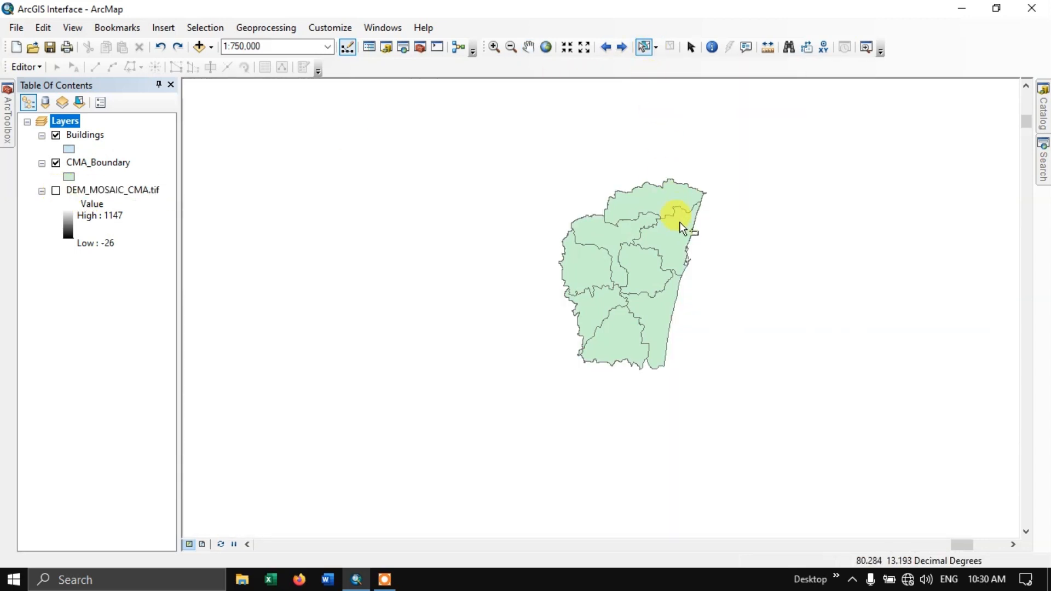
{"action": "scroll", "coordinate": [697, 182], "scroll_direction": "down", "scroll_amount": 3}
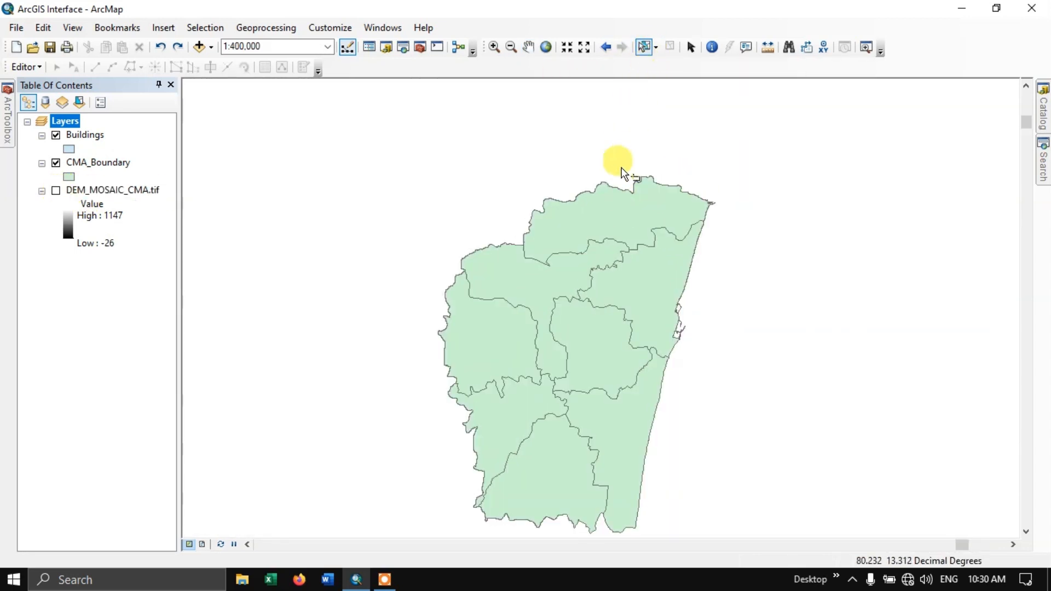
{"action": "left_click", "coordinate": [618, 207]}
{"action": "left_click", "coordinate": [649, 289]}
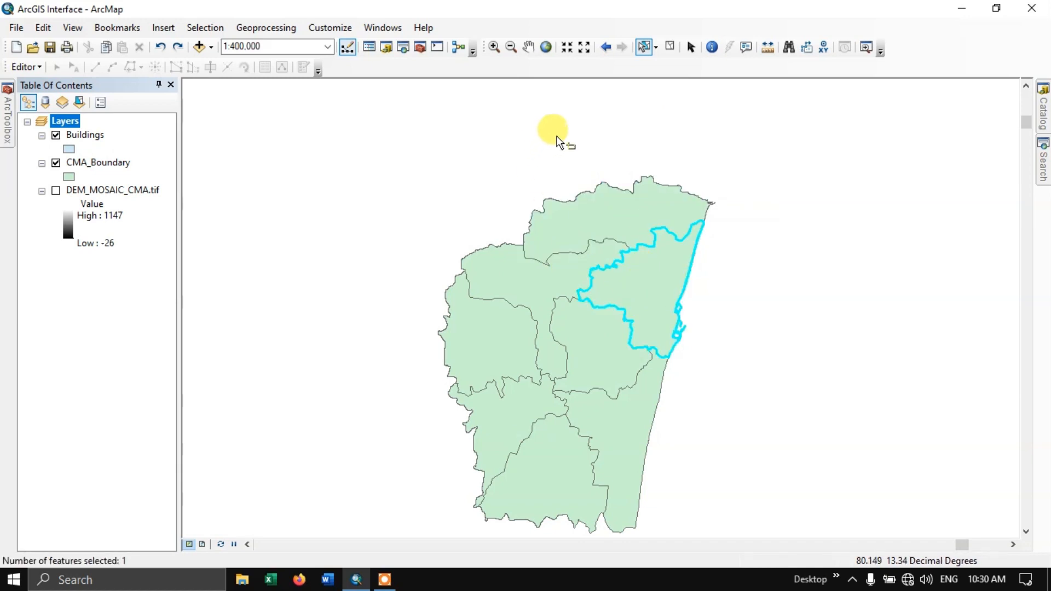
Select all CMA_Boundary polygons with one selection box, clear the selection, and switch to the Select Elements tool.
{"action": "left_click_drag", "start_coordinate": [331, 142], "coordinate": [781, 537]}
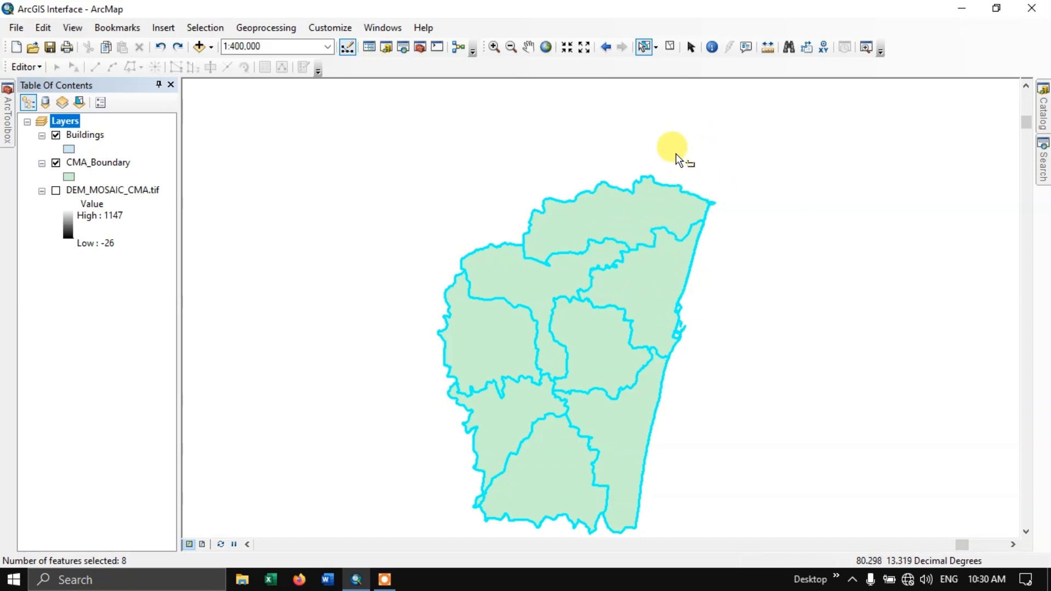
{"action": "left_click", "coordinate": [670, 50]}
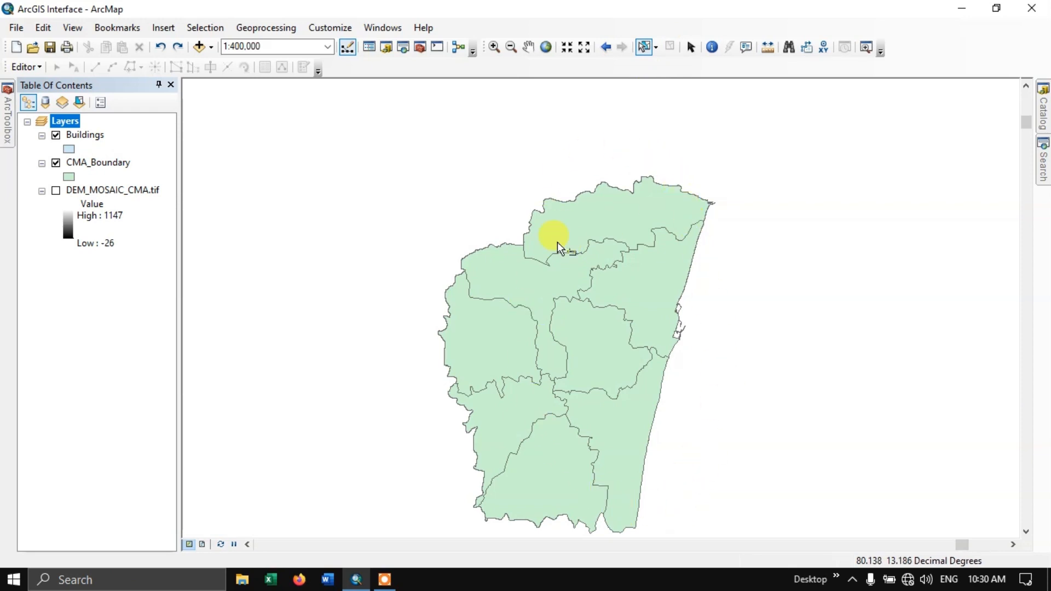
{"action": "left_click", "coordinate": [692, 47]}
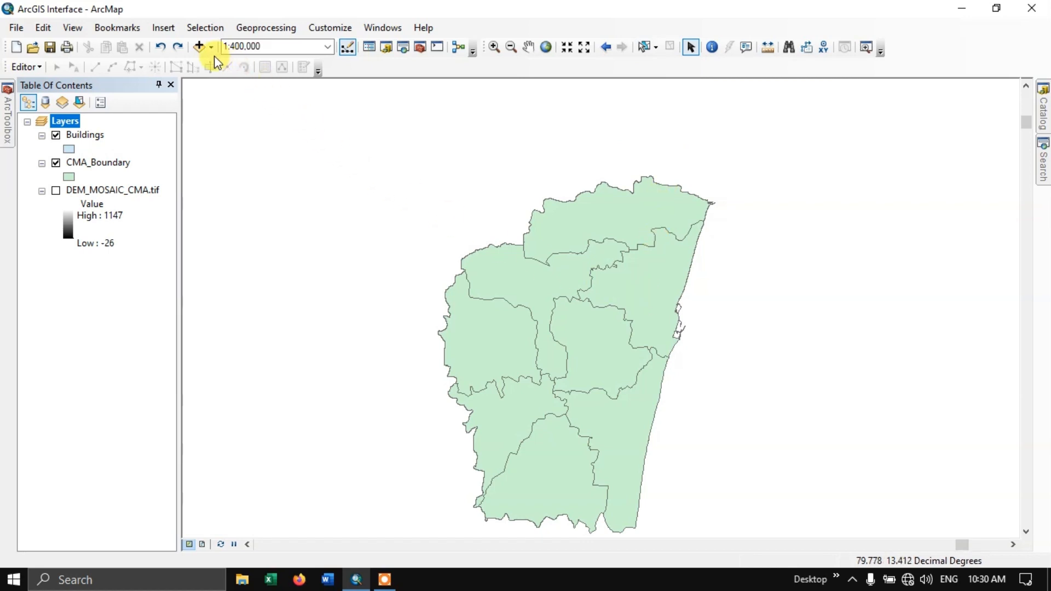
{"action": "scroll", "coordinate": [651, 97], "scroll_direction": "down", "scroll_amount": 2}
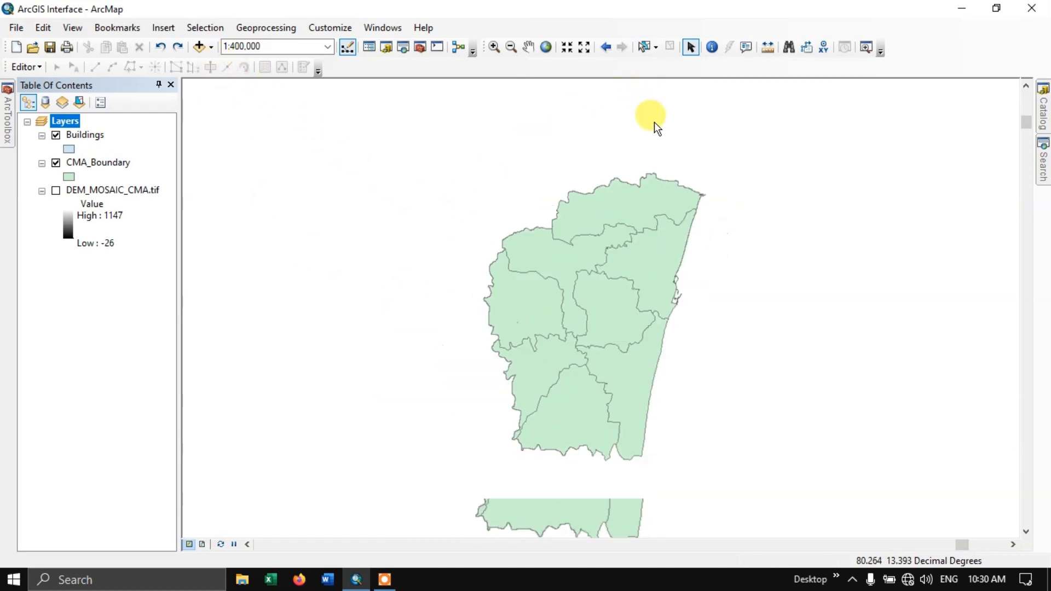
{"action": "scroll", "coordinate": [663, 241], "scroll_direction": "up", "scroll_amount": 1}
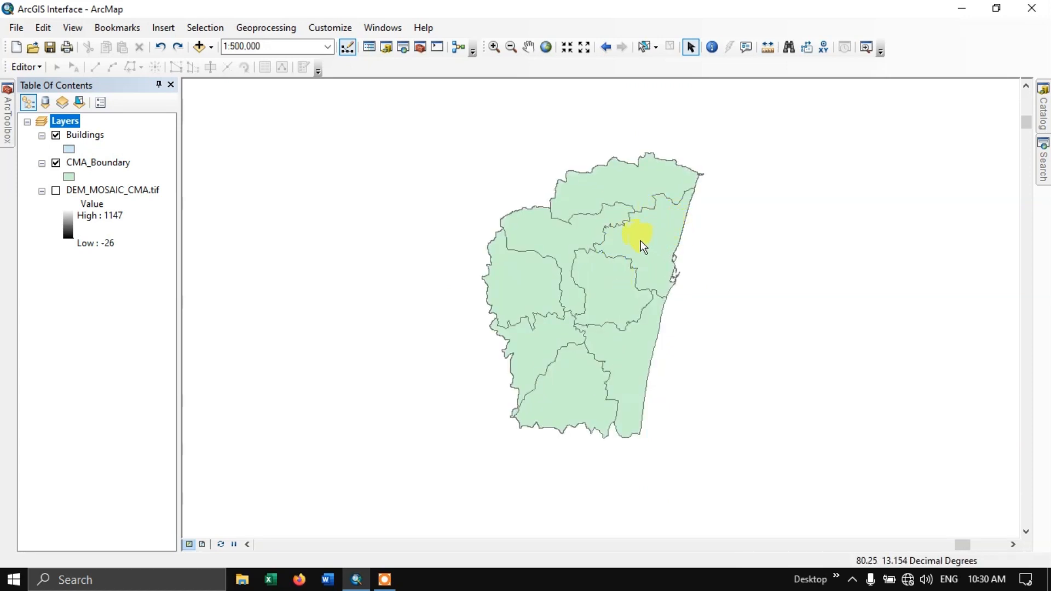
Identify the attributes of the northernmost CMA_Boundary polygon and the coastal polygon south of it, and close the Identify results.
{"action": "left_click", "coordinate": [713, 54]}
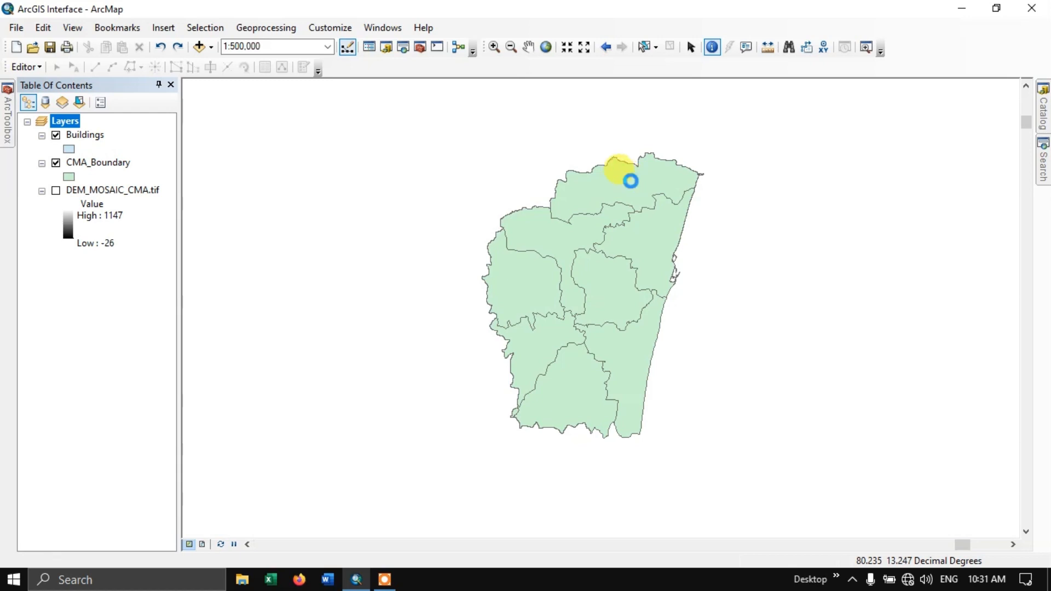
{"action": "left_click", "coordinate": [630, 181]}
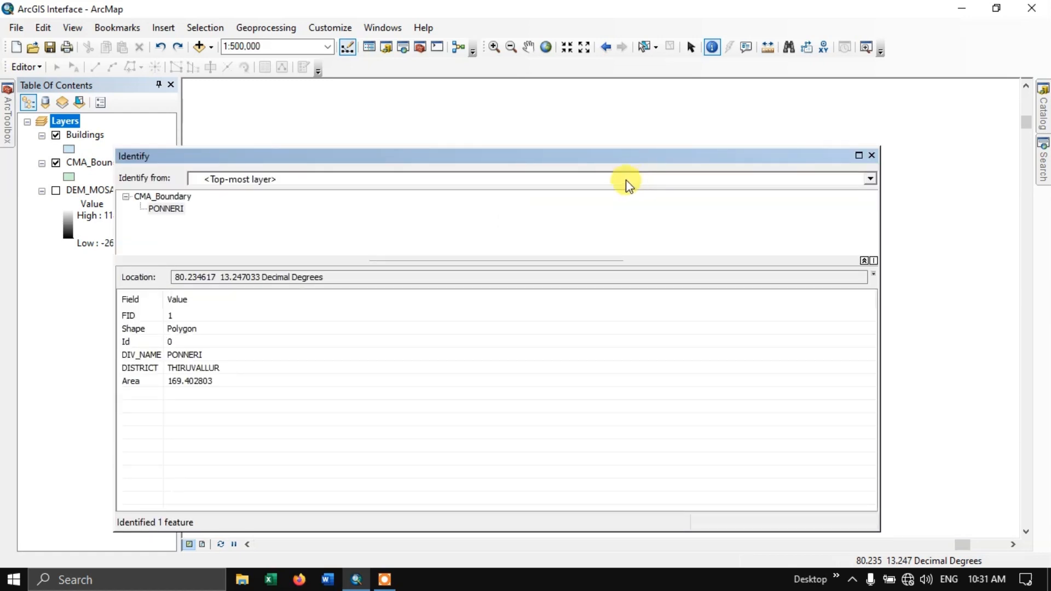
{"action": "left_click_drag", "start_coordinate": [587, 156], "coordinate": [701, 93]}
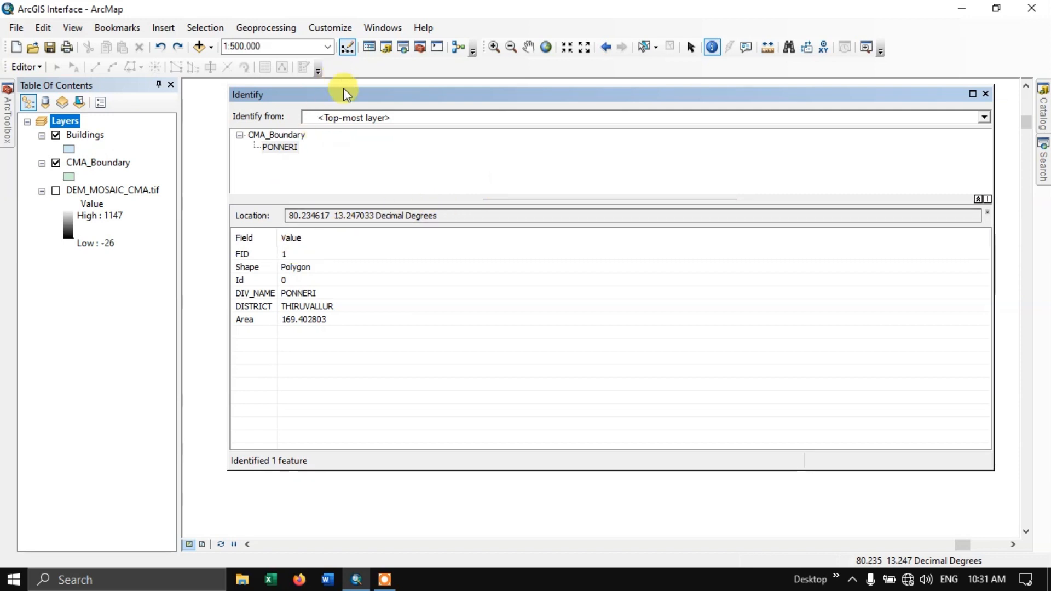
{"action": "left_click_drag", "start_coordinate": [345, 89], "coordinate": [950, 193]}
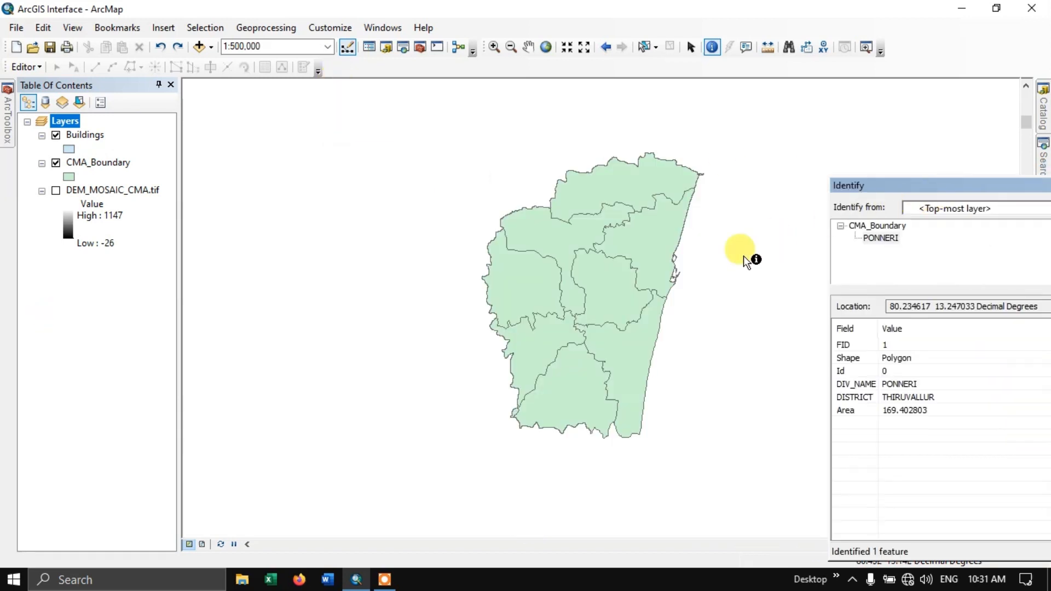
{"action": "left_click", "coordinate": [650, 249]}
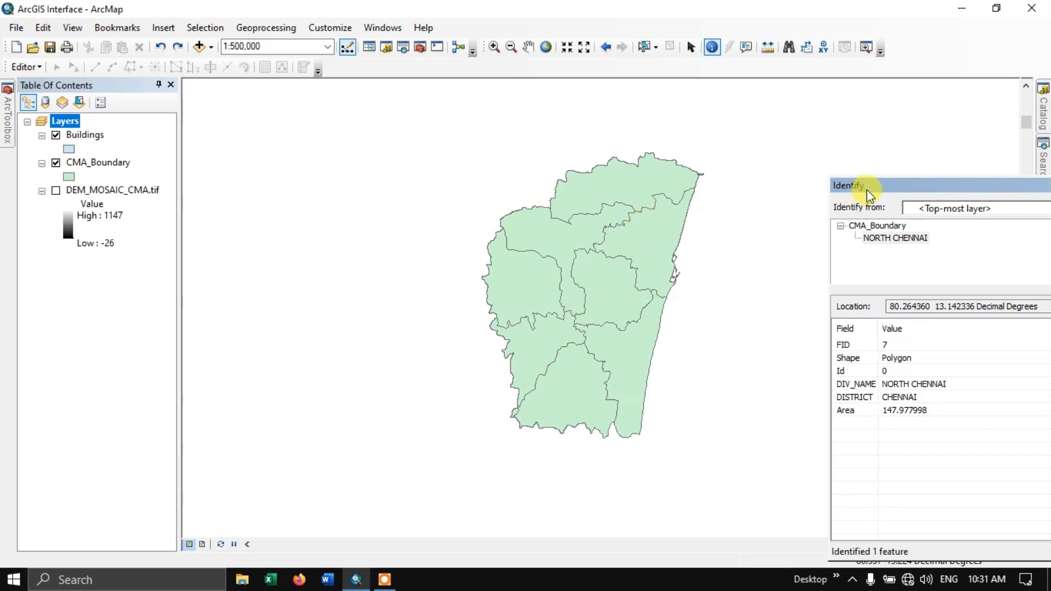
{"action": "left_click_drag", "start_coordinate": [871, 186], "coordinate": [796, 152]}
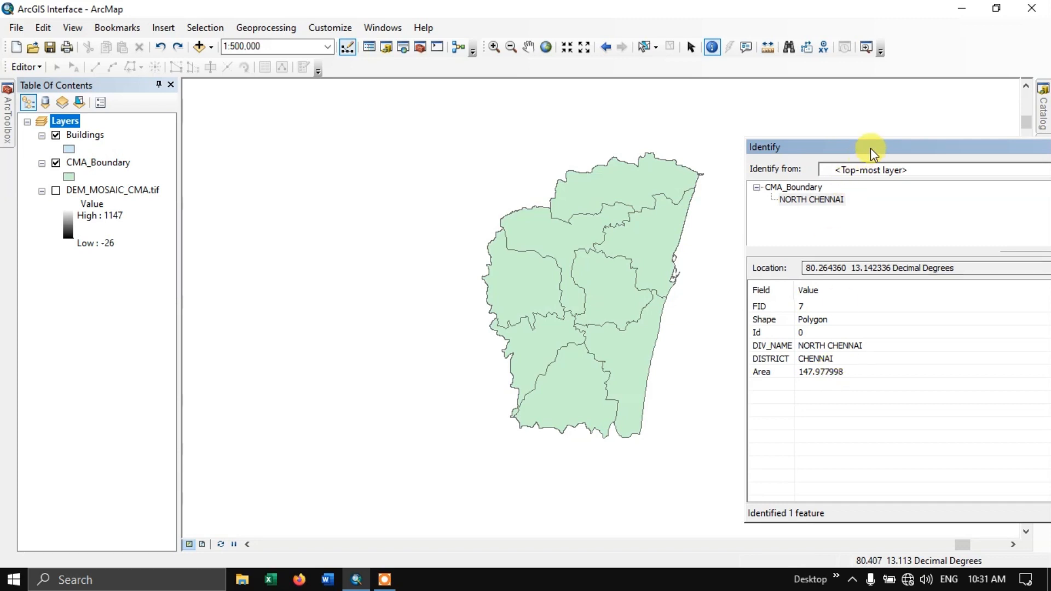
{"action": "left_click_drag", "start_coordinate": [871, 147], "coordinate": [822, 148]}
{"action": "left_click_drag", "start_coordinate": [539, 127], "coordinate": [317, 121]}
{"action": "left_click", "coordinate": [948, 119]}
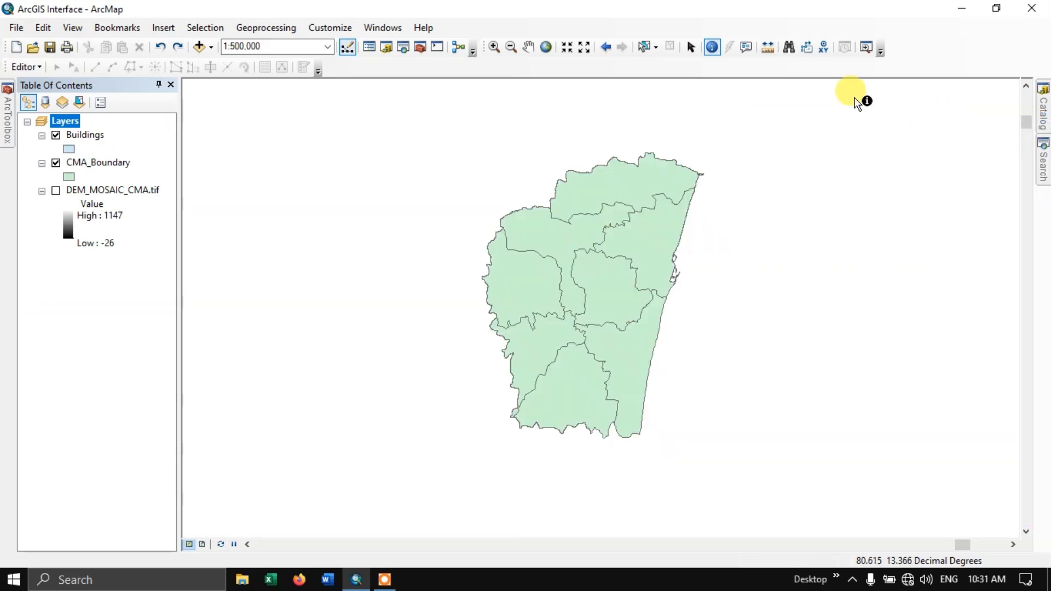
Start the Measure tool and set its distance unit to kilometers.
{"action": "left_click", "coordinate": [768, 48]}
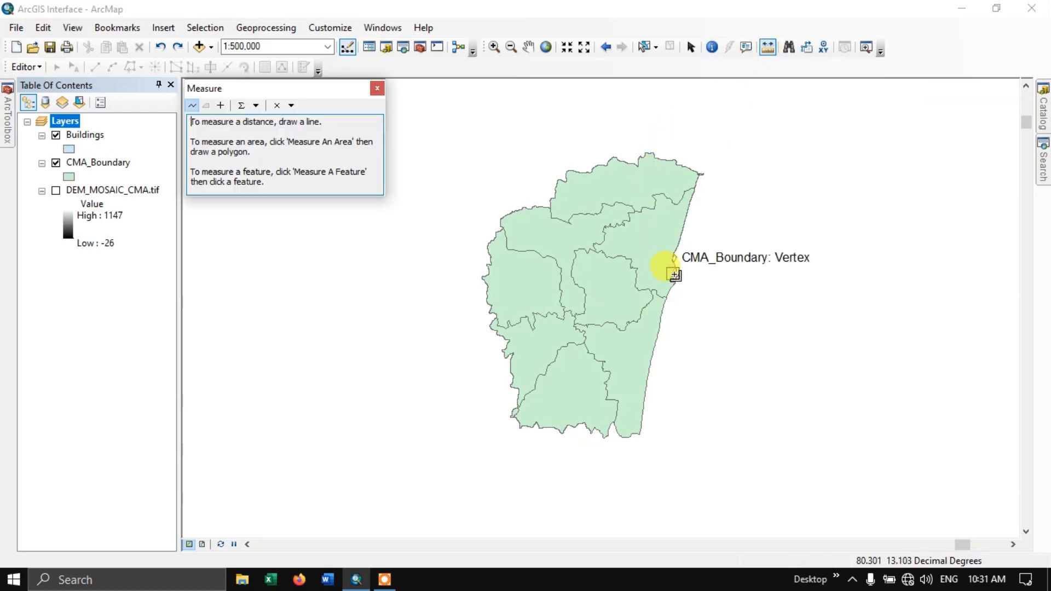
{"action": "scroll", "coordinate": [663, 258], "scroll_direction": "down", "scroll_amount": 2}
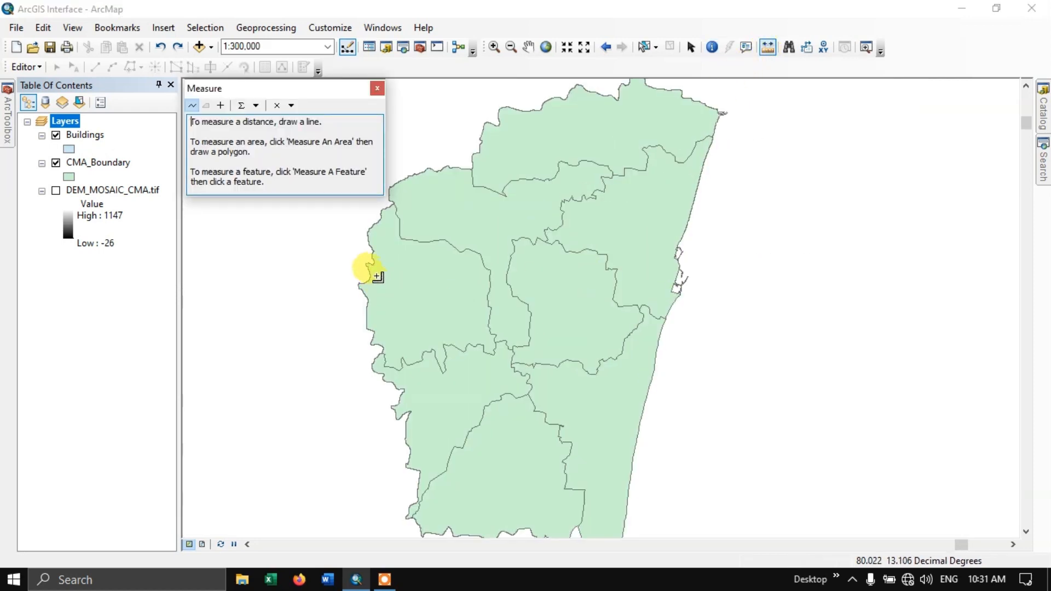
{"action": "left_click", "coordinate": [291, 105]}
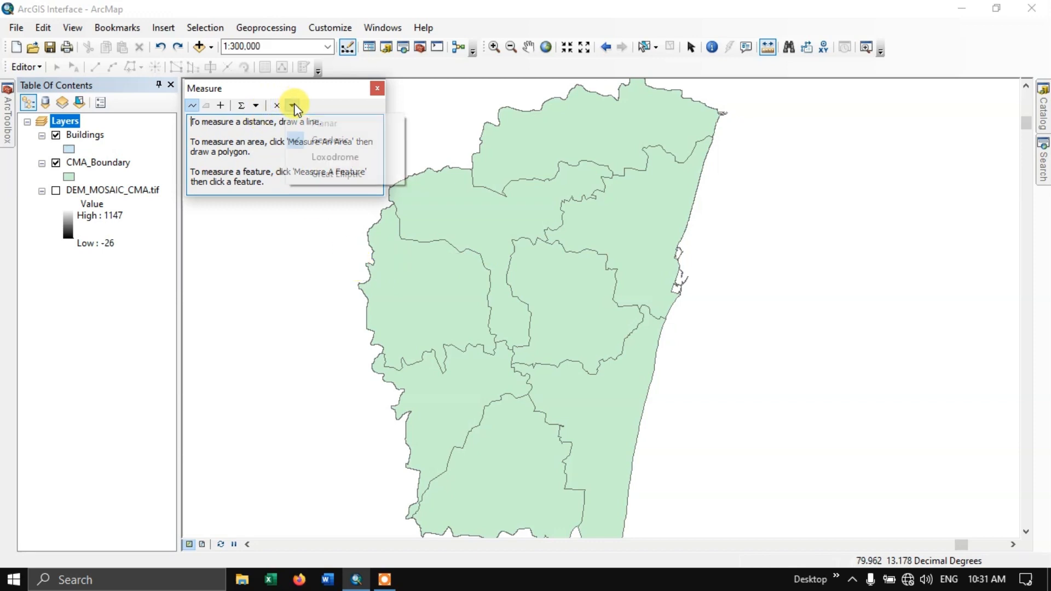
{"action": "left_click", "coordinate": [256, 106]}
{"action": "left_click", "coordinate": [256, 106]}
{"action": "mouse_move", "coordinate": [284, 122]}
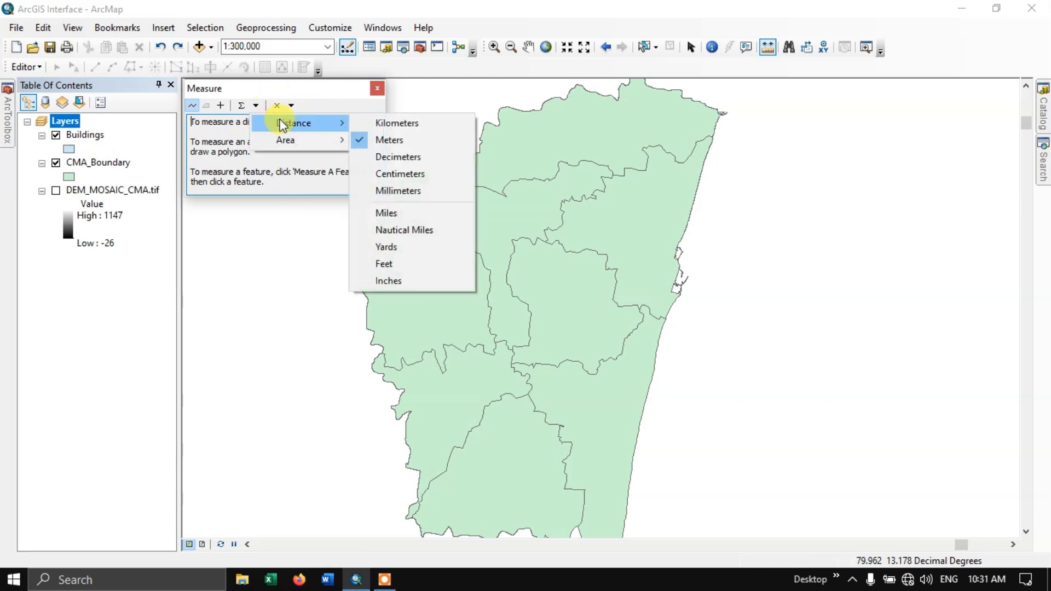
{"action": "left_click", "coordinate": [415, 127]}
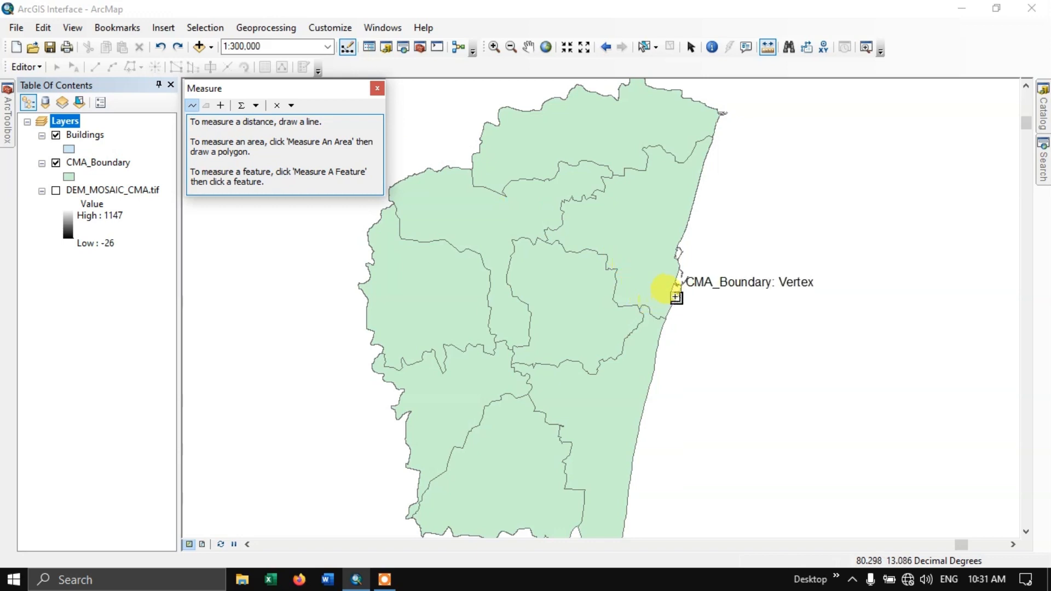
Measure the distance across CMA_Boundary from its east coast to its western edge, and view the available area units.
{"action": "left_click", "coordinate": [678, 297]}
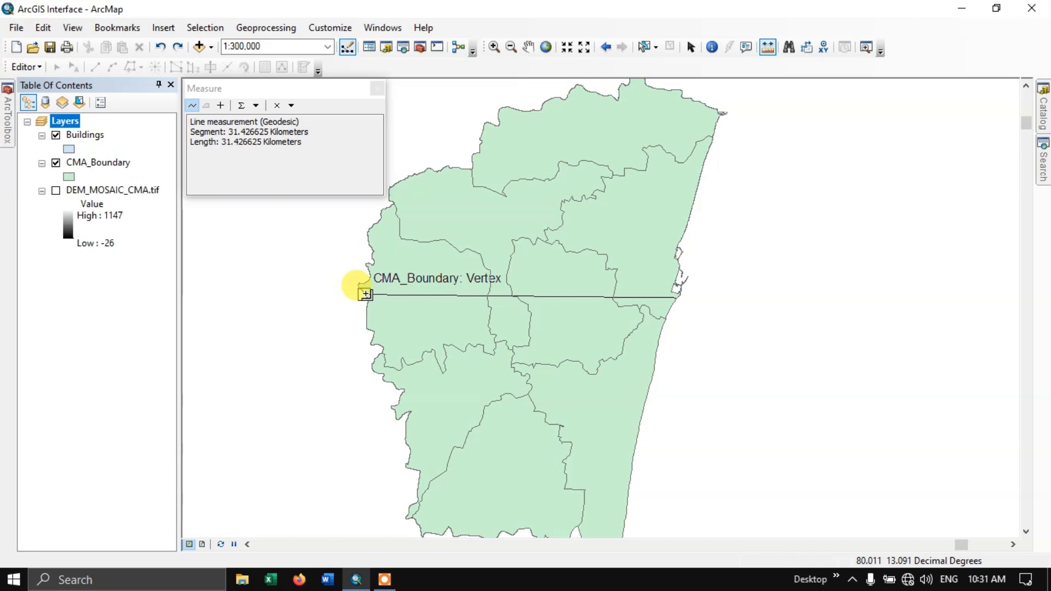
{"action": "left_click", "coordinate": [292, 105]}
{"action": "left_click", "coordinate": [250, 108]}
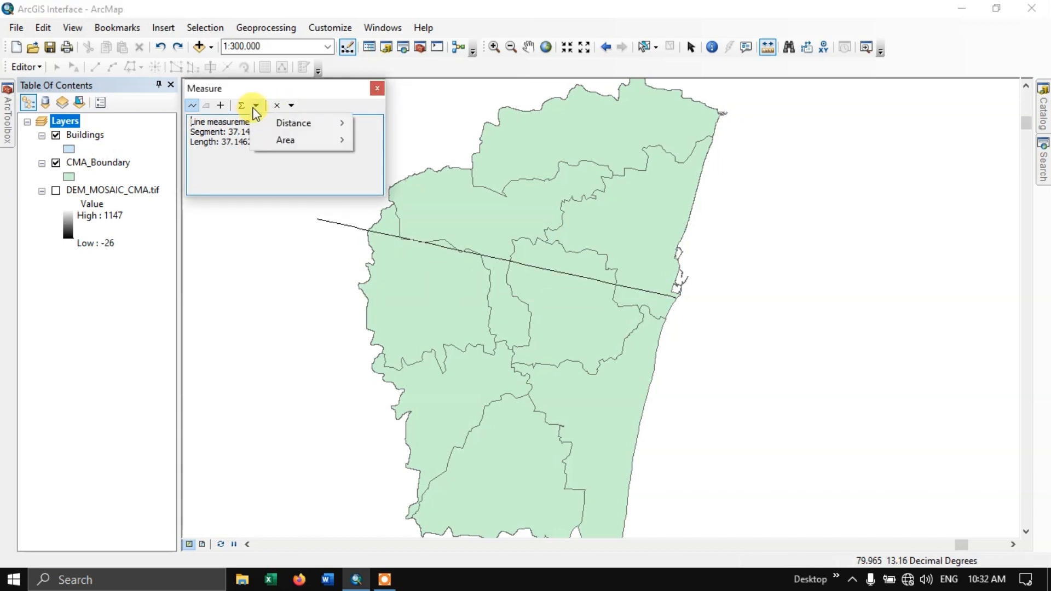
{"action": "mouse_move", "coordinate": [282, 140]}
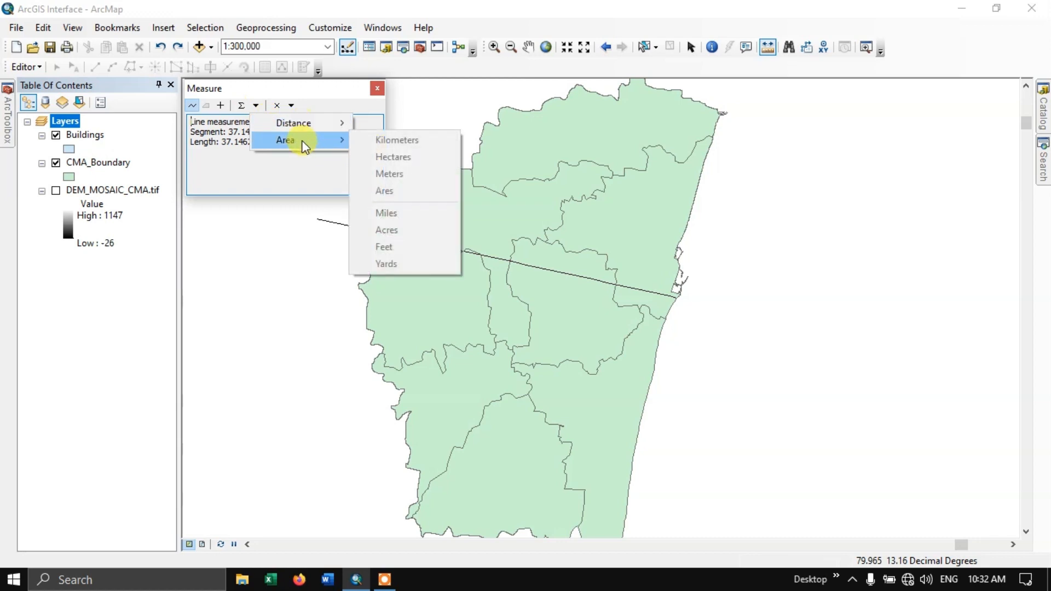
Add a measurement vertex off the east coast, look over the area units again, and close the Measure window.
{"action": "left_click", "coordinate": [771, 232]}
{"action": "left_click", "coordinate": [771, 232]}
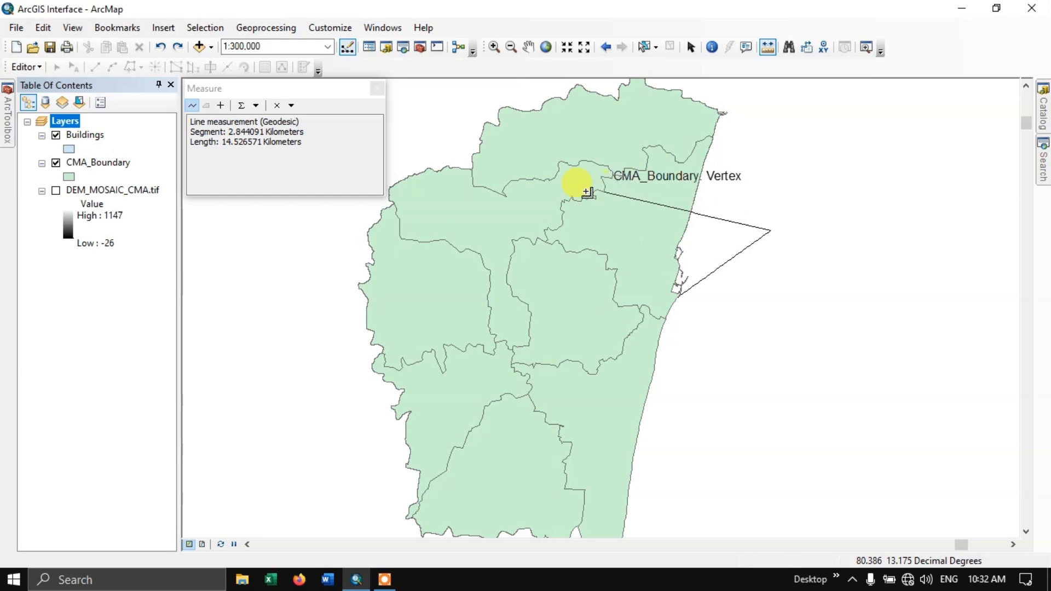
{"action": "left_click", "coordinate": [208, 106]}
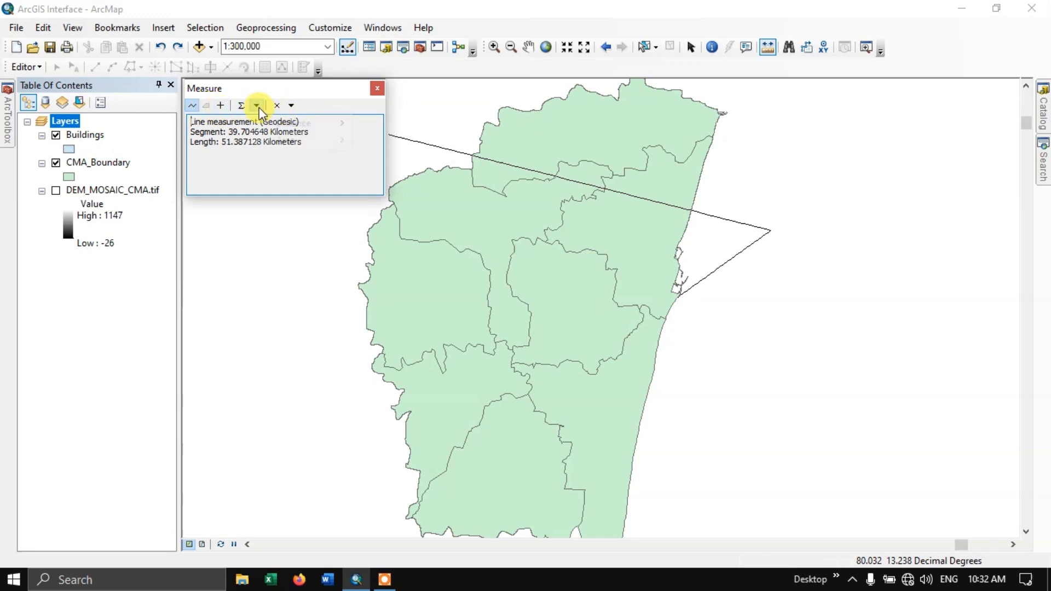
{"action": "mouse_move", "coordinate": [271, 137]}
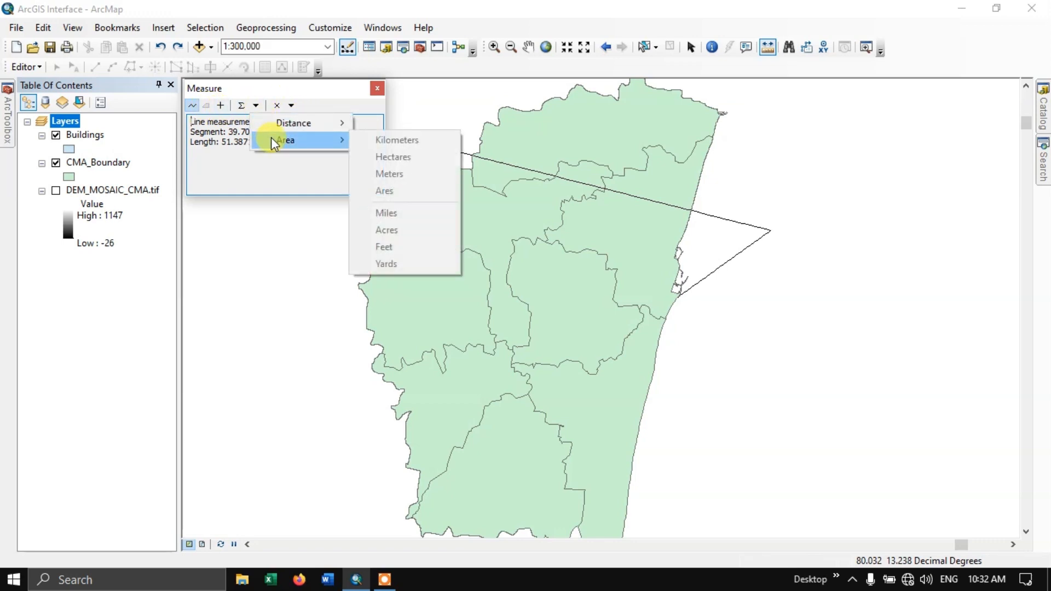
{"action": "left_click", "coordinate": [287, 99]}
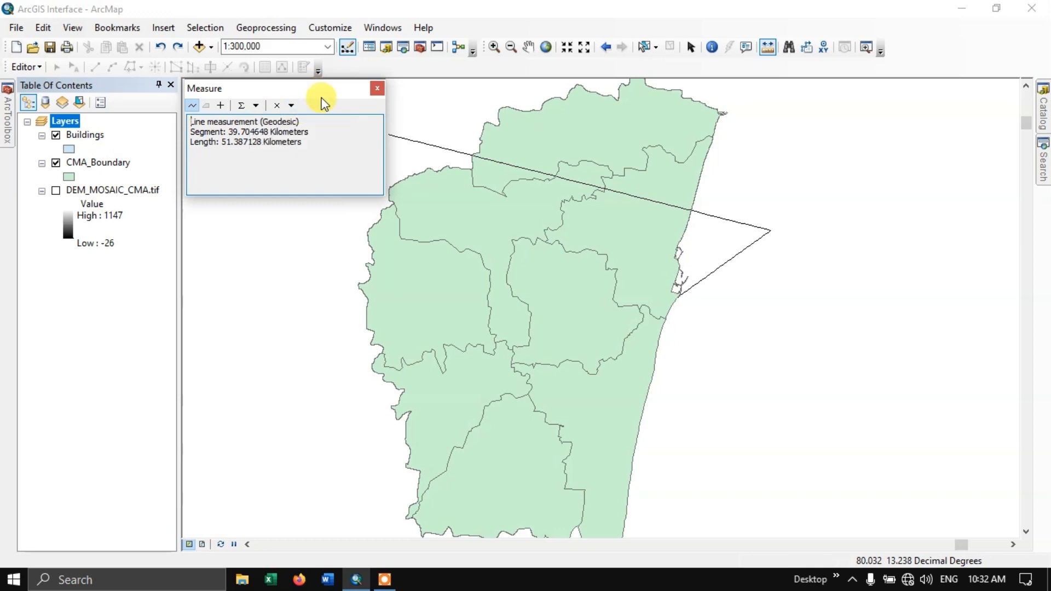
{"action": "left_click", "coordinate": [376, 88]}
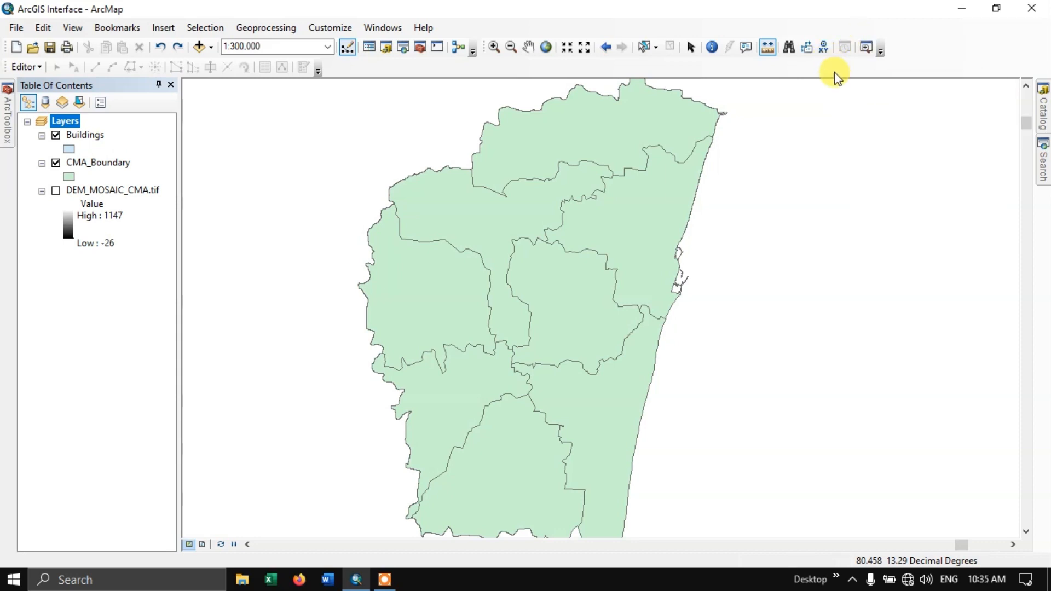
Create a Viewer window from a box over the northwestern part of CMA_Boundary and move it to the blank area off the east coast.
{"action": "left_click", "coordinate": [867, 50]}
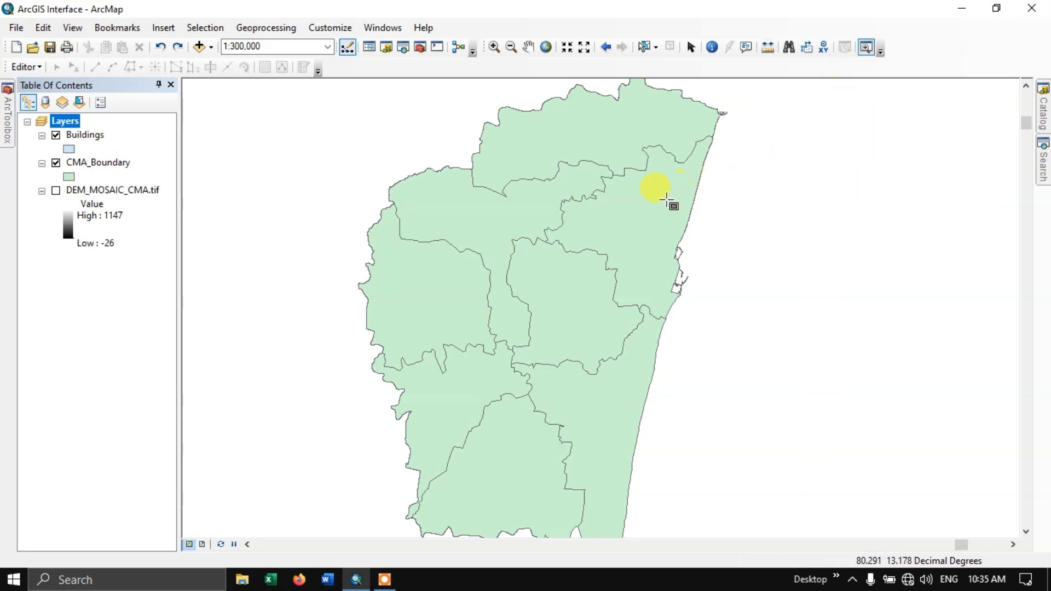
{"action": "left_click_drag", "start_coordinate": [331, 113], "coordinate": [575, 356]}
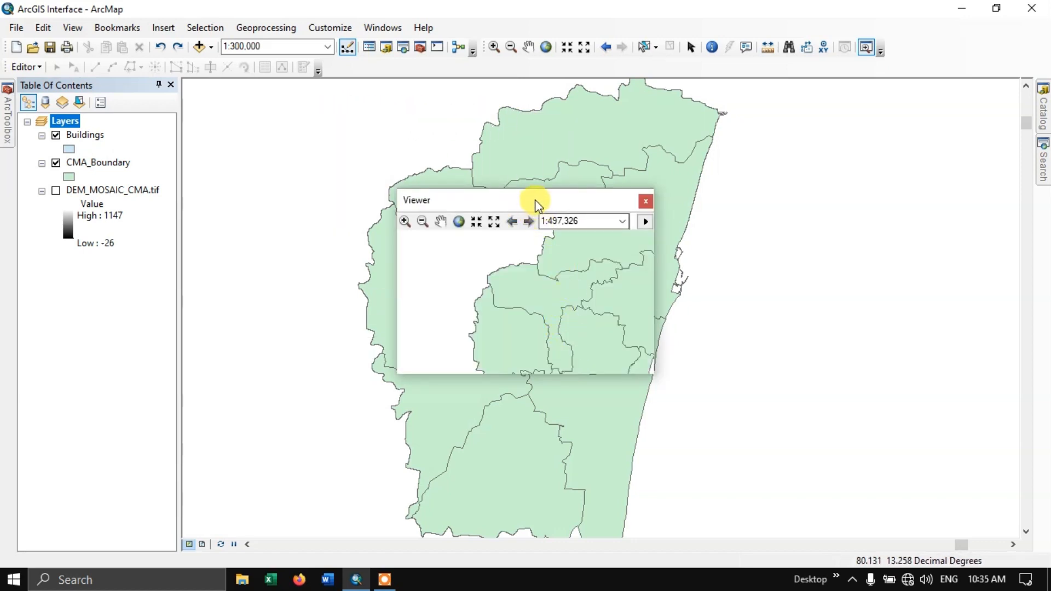
{"action": "left_click_drag", "start_coordinate": [535, 202], "coordinate": [881, 107]}
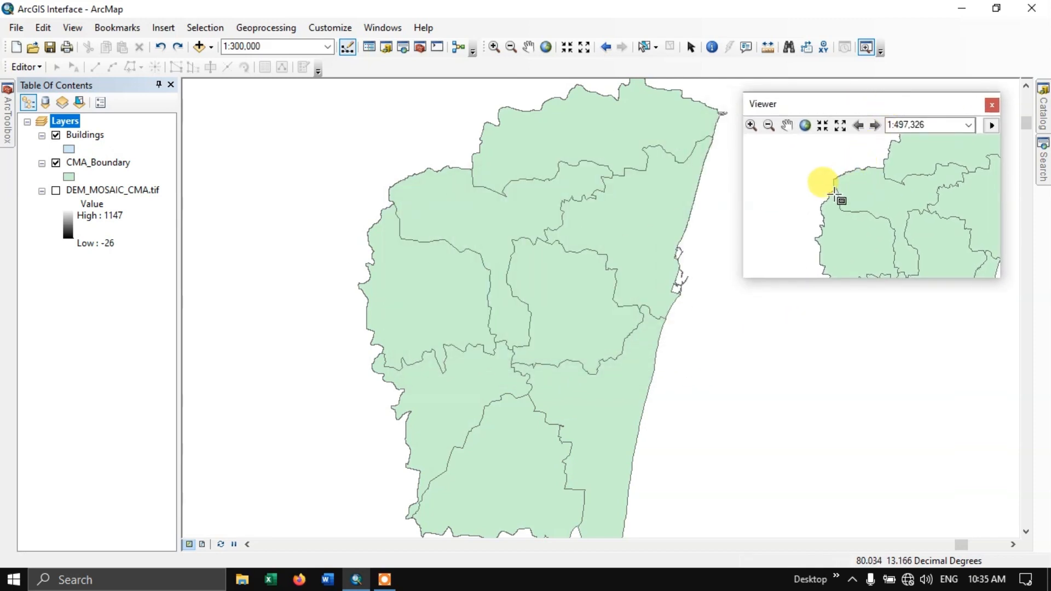
Zoom the Viewer window to the harbour on the east coast at 1:25,000, and close the Viewer.
{"action": "scroll", "coordinate": [848, 194], "scroll_direction": "up", "scroll_amount": 2}
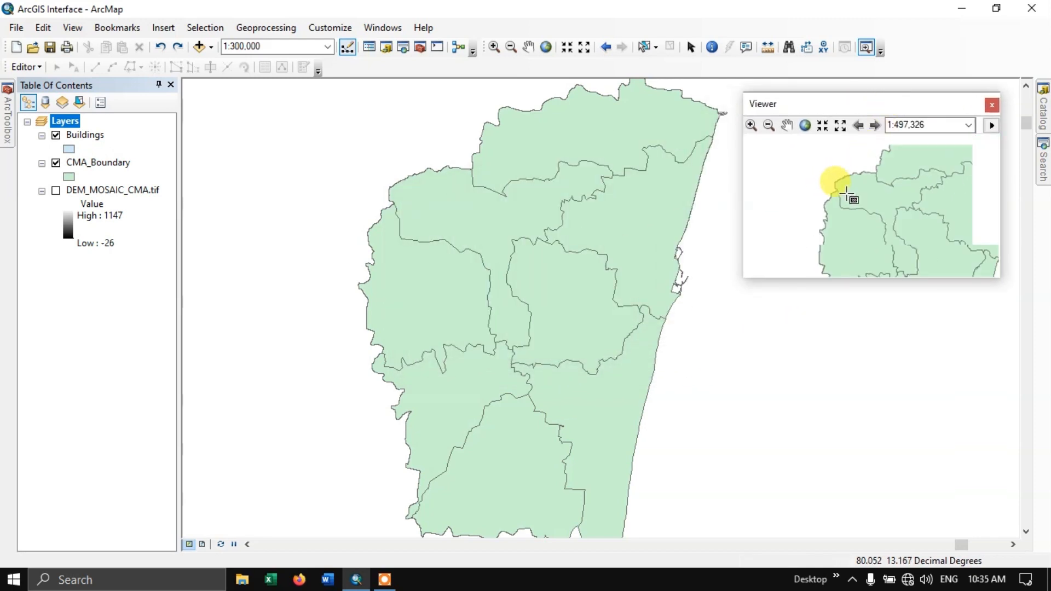
{"action": "scroll", "coordinate": [847, 195], "scroll_direction": "down", "scroll_amount": 3}
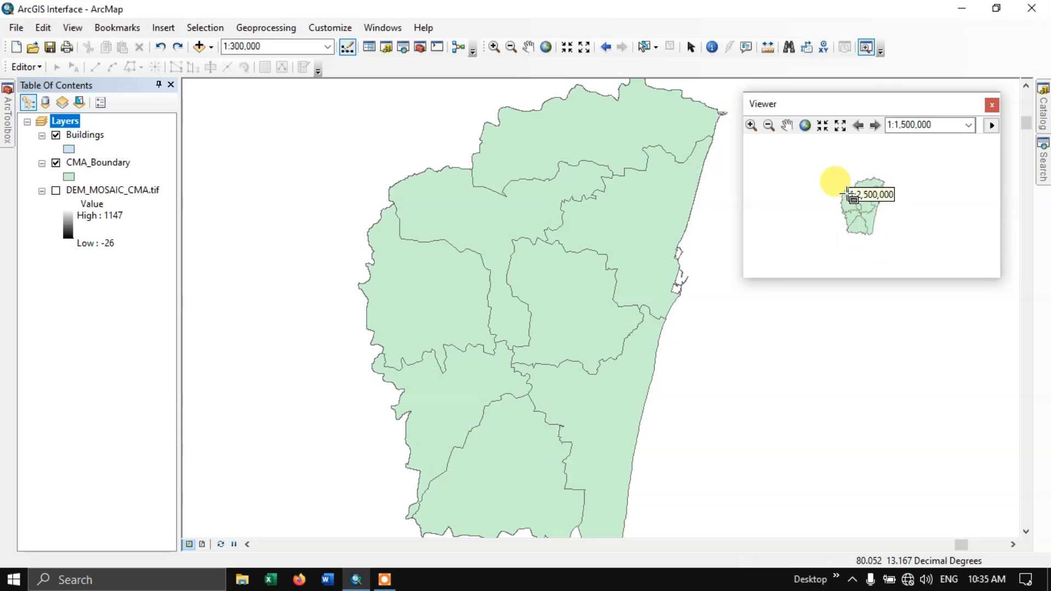
{"action": "scroll", "coordinate": [899, 198], "scroll_direction": "up", "scroll_amount": 3}
{"action": "scroll", "coordinate": [900, 199], "scroll_direction": "up", "scroll_amount": 2}
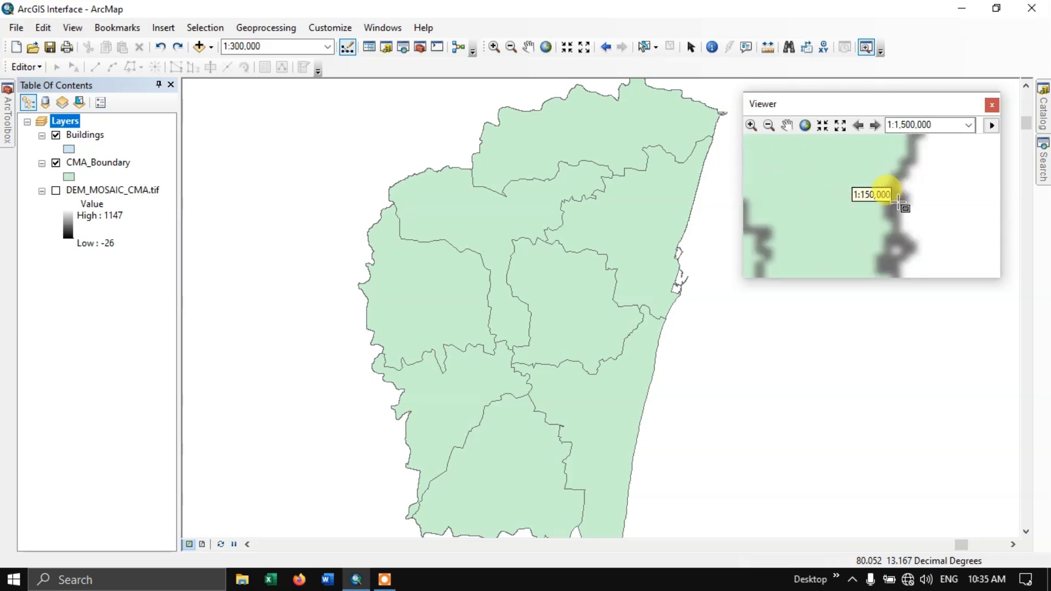
{"action": "scroll", "coordinate": [886, 215], "scroll_direction": "up", "scroll_amount": 1}
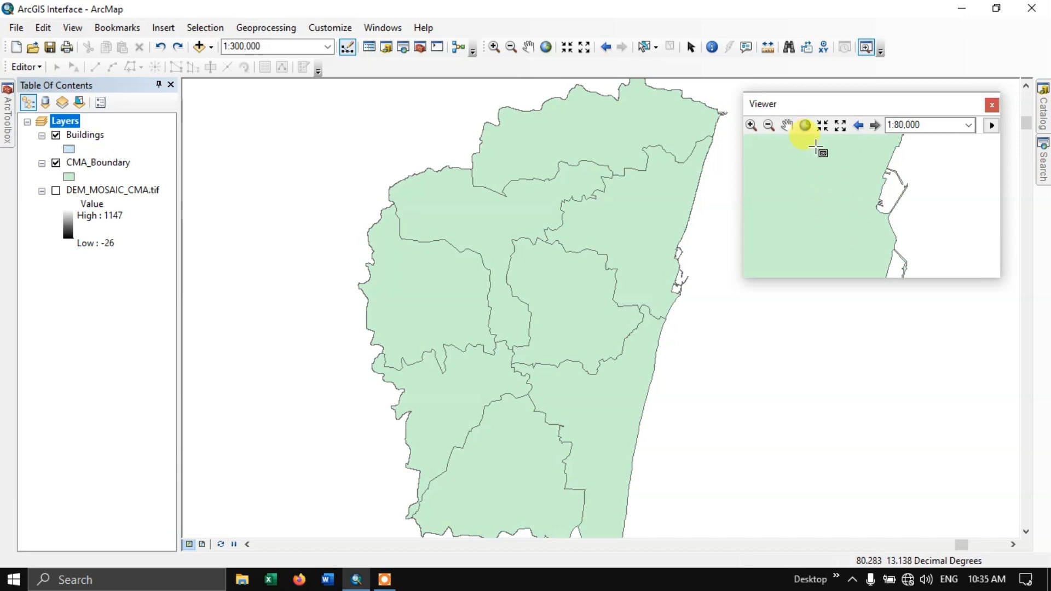
{"action": "scroll", "coordinate": [876, 181], "scroll_direction": "up", "scroll_amount": 1}
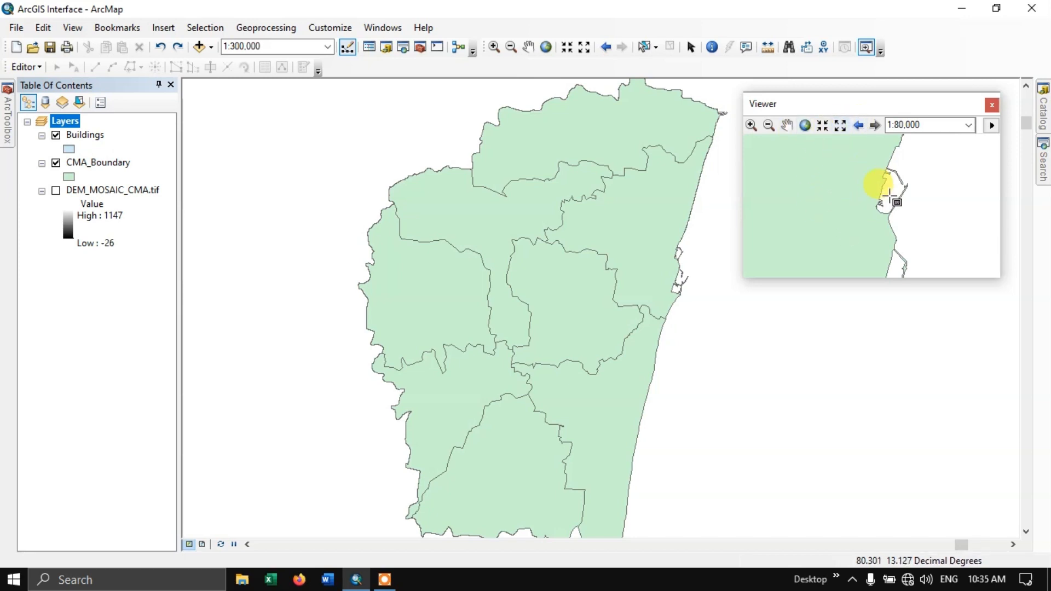
{"action": "scroll", "coordinate": [876, 213], "scroll_direction": "up", "scroll_amount": 2}
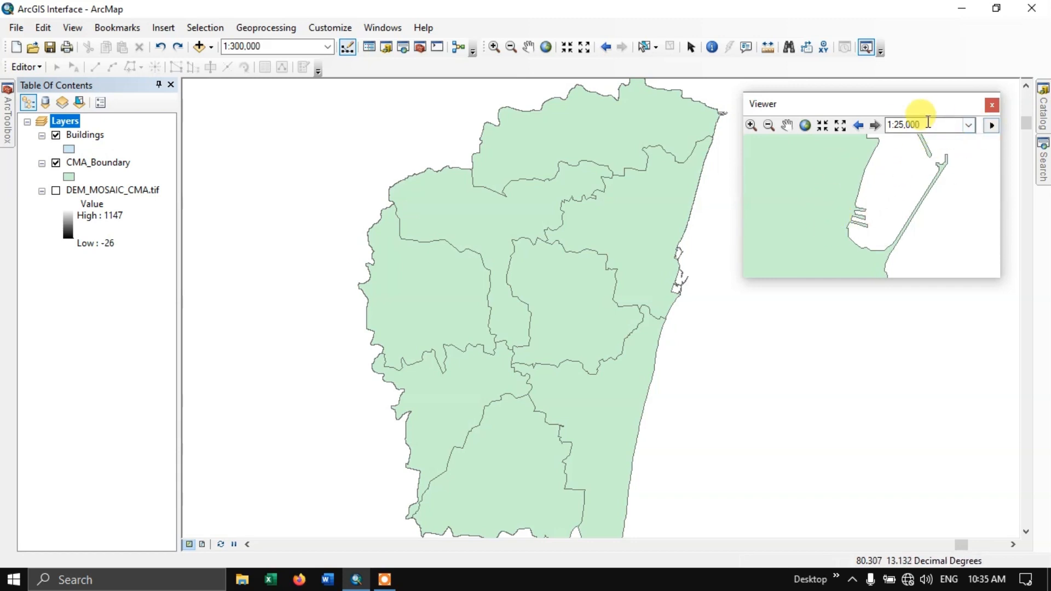
{"action": "left_click", "coordinate": [991, 104]}
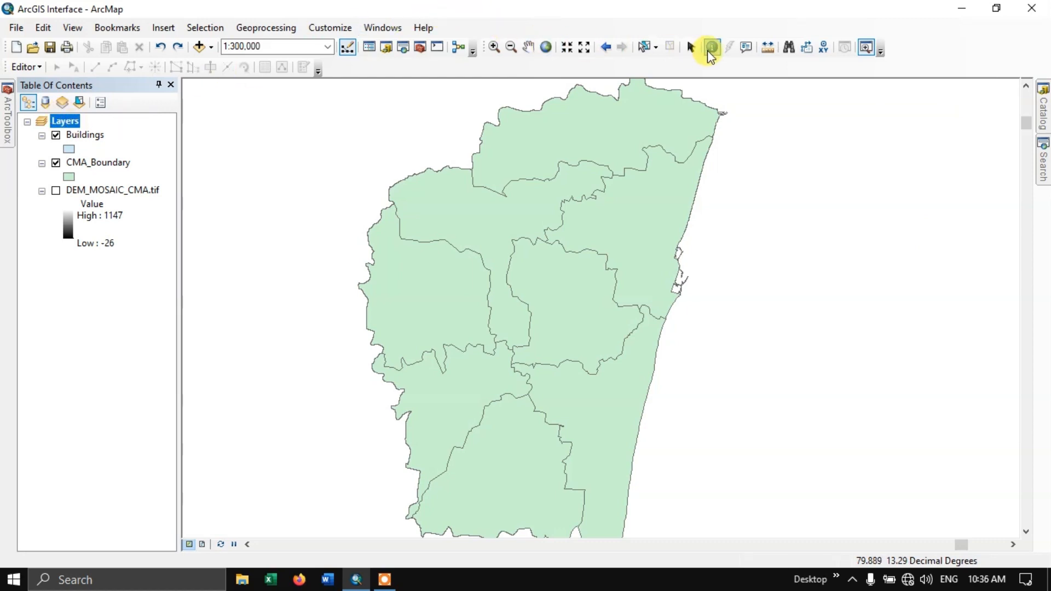
Switch to the Select Elements tool and highlight the Buildings and CMA_Boundary layers in turn, ending on Buildings.
{"action": "left_click", "coordinate": [692, 48]}
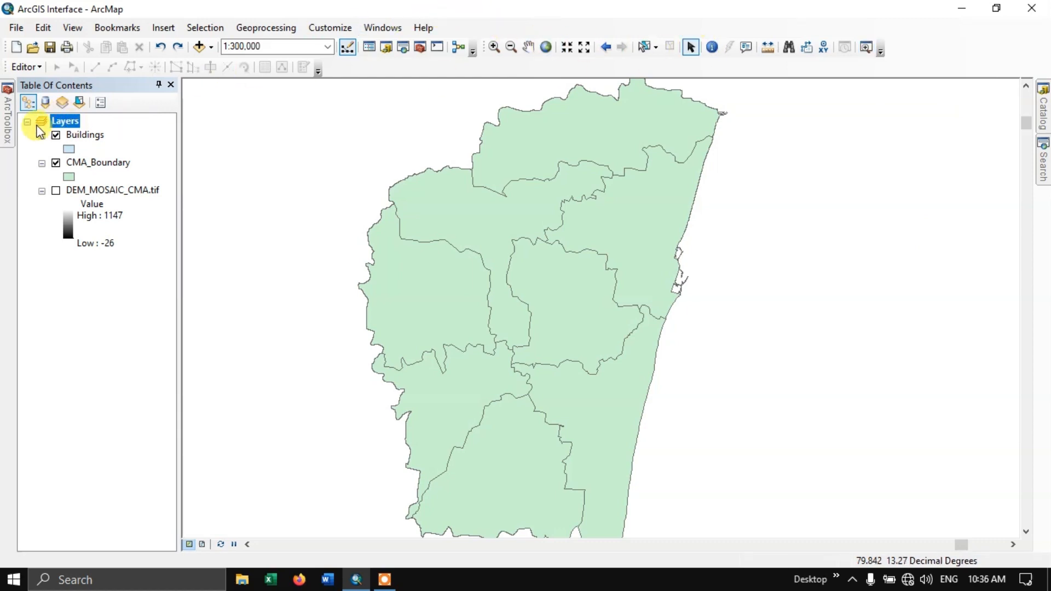
{"action": "left_click", "coordinate": [80, 137]}
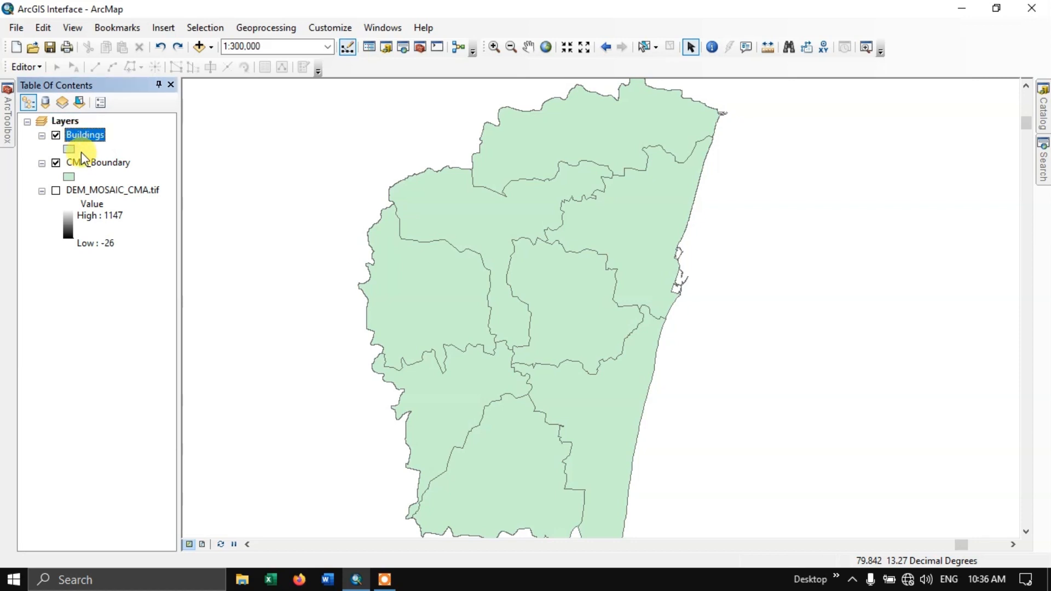
{"action": "left_click", "coordinate": [85, 163]}
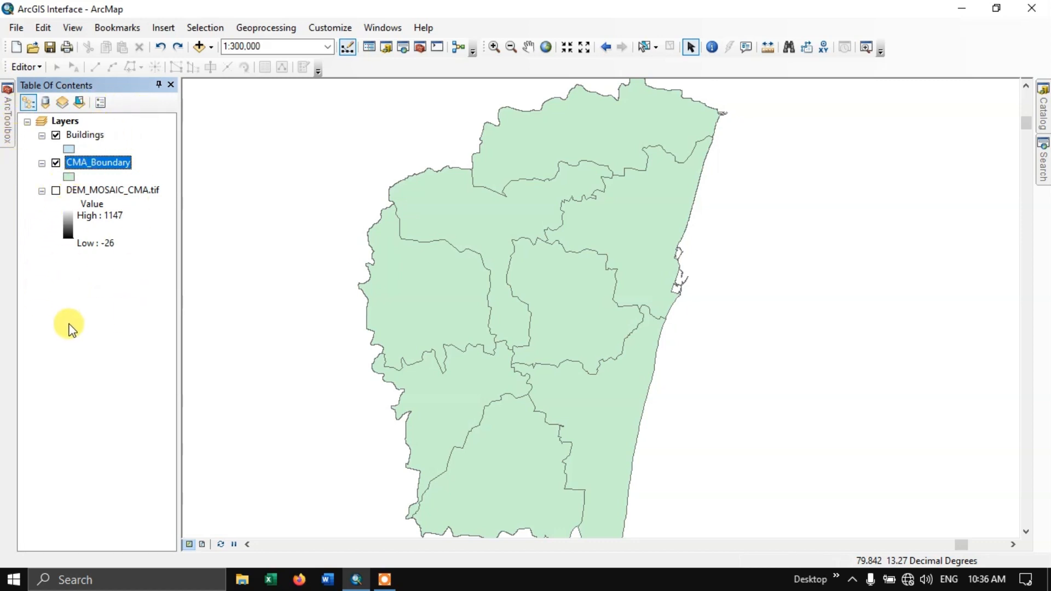
{"action": "left_click", "coordinate": [88, 135]}
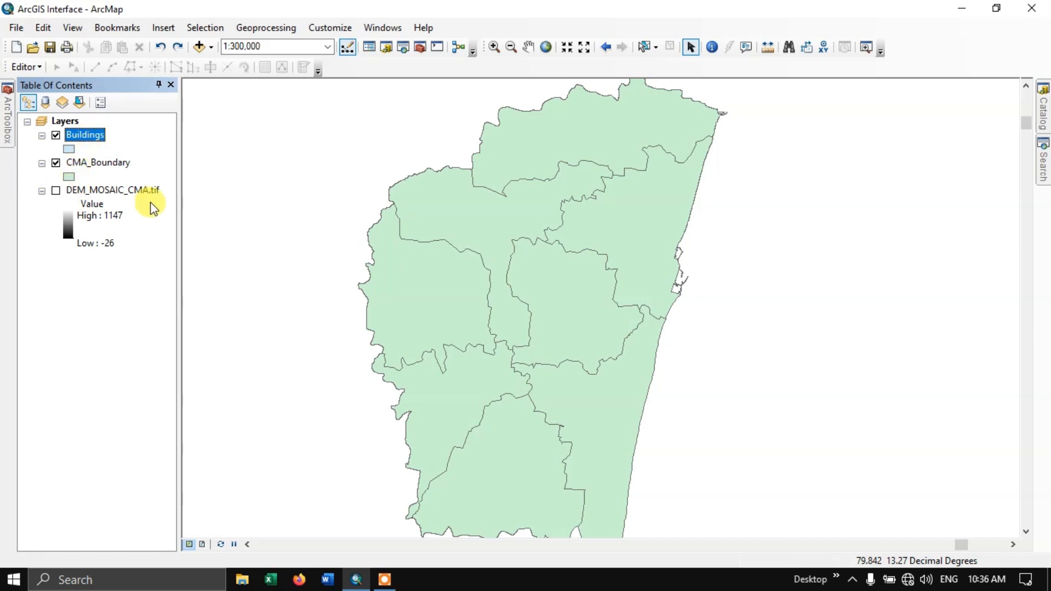
Move the CMA_Boundary and Buildings layers below DEM_MOSAIC_CMA.tif and turn on the DEM layer.
{"action": "left_click_drag", "start_coordinate": [74, 133], "coordinate": [80, 253]}
{"action": "left_click", "coordinate": [86, 139], "text": "ctrl"}
{"action": "left_click", "coordinate": [57, 164]}
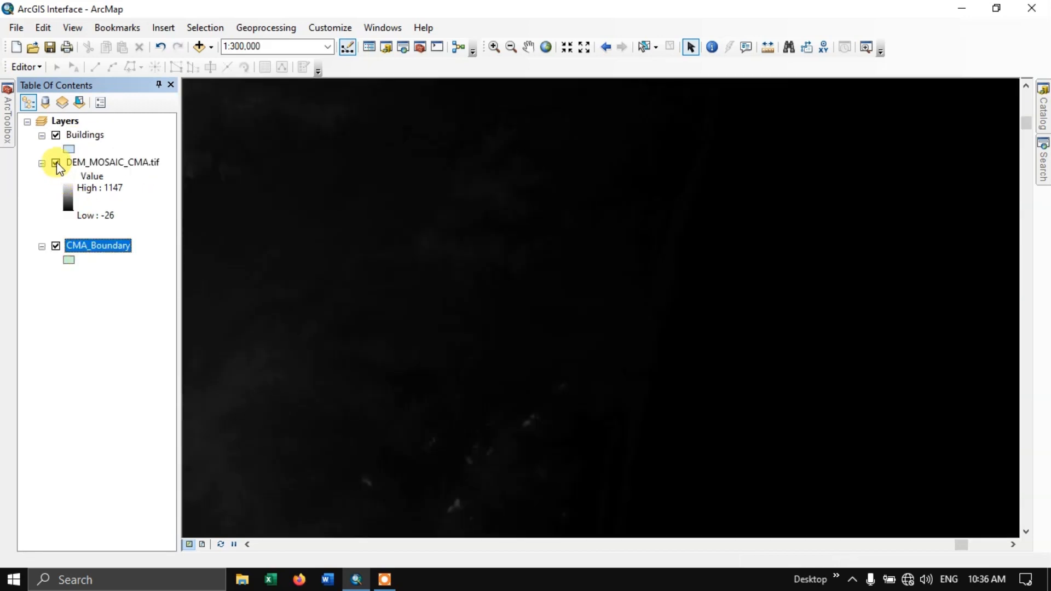
{"action": "left_click", "coordinate": [57, 135]}
{"action": "left_click_drag", "start_coordinate": [79, 137], "coordinate": [81, 235]}
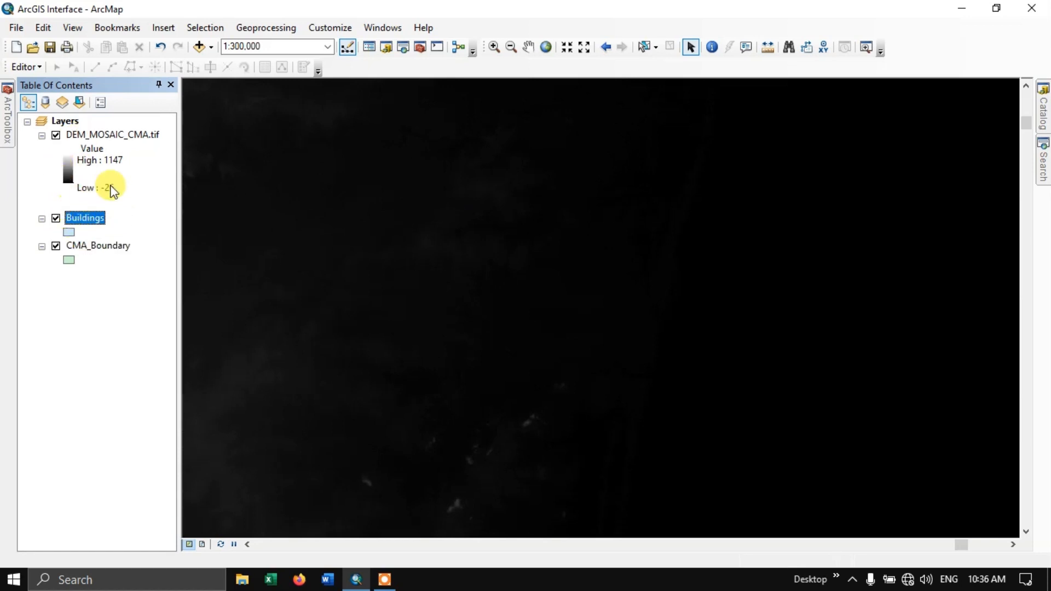
{"action": "scroll", "coordinate": [535, 124], "scroll_direction": "up", "scroll_amount": 2}
{"action": "scroll", "coordinate": [495, 288], "scroll_direction": "up", "scroll_amount": 3}
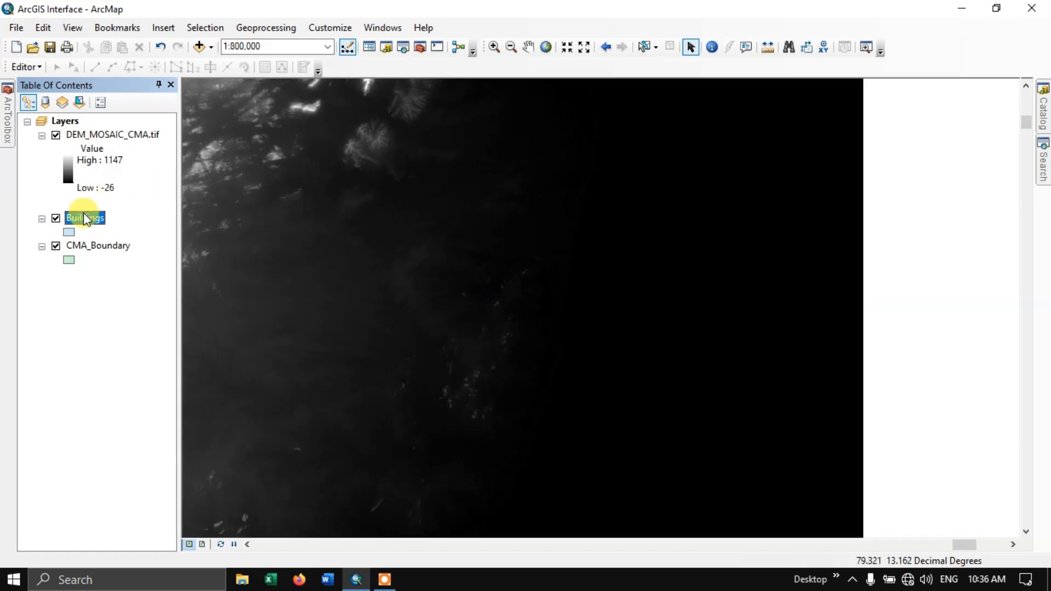
Examine the symbology and the source information, down to the extent and spatial reference, in the layer properties of DEM_MOSAIC_CMA.tif.
{"action": "left_click", "coordinate": [96, 134]}
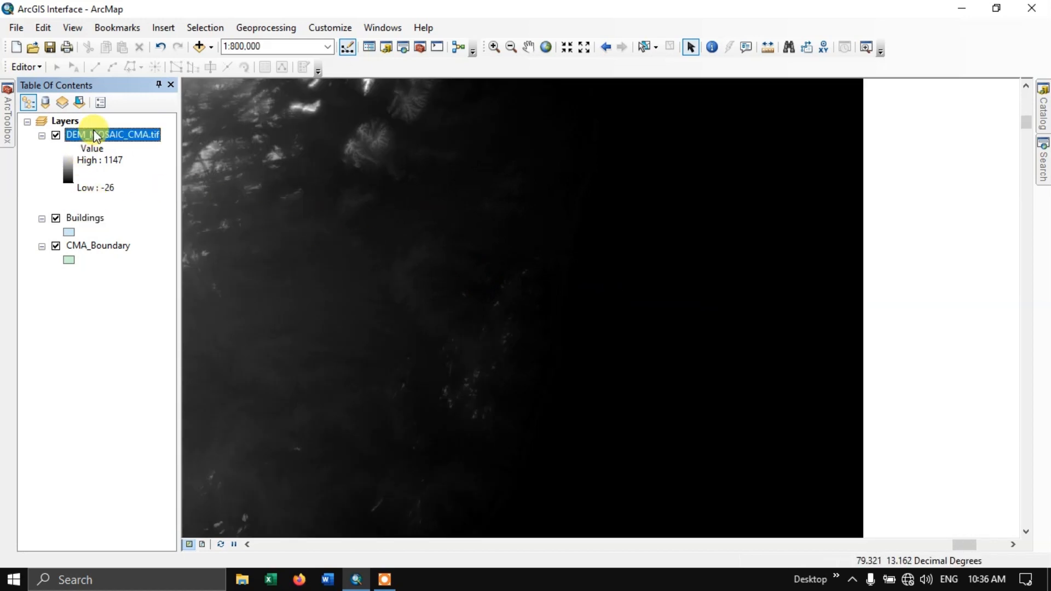
{"action": "right_click", "coordinate": [96, 136]}
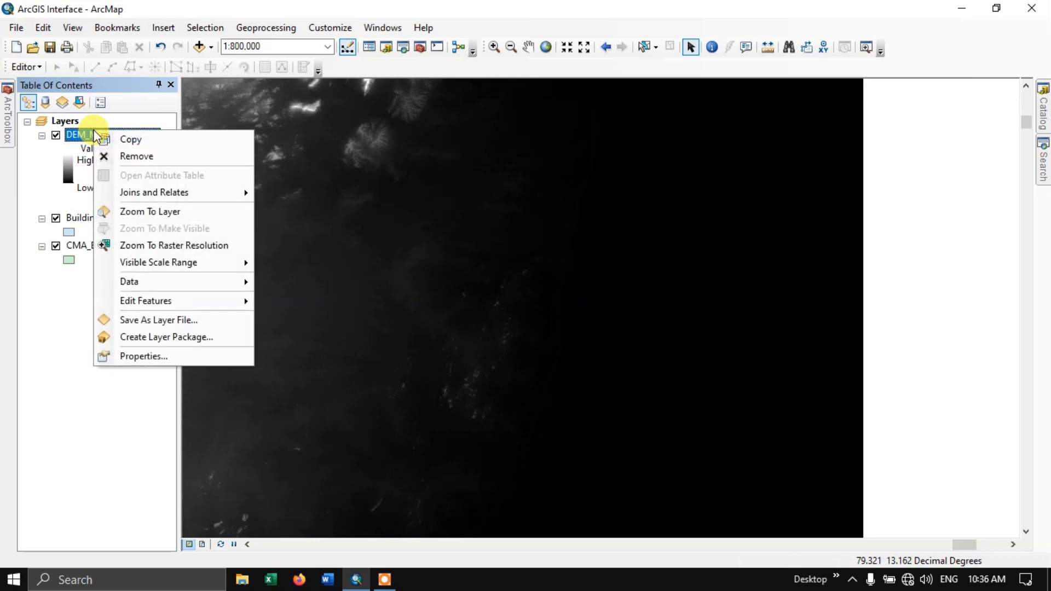
{"action": "left_click", "coordinate": [136, 356]}
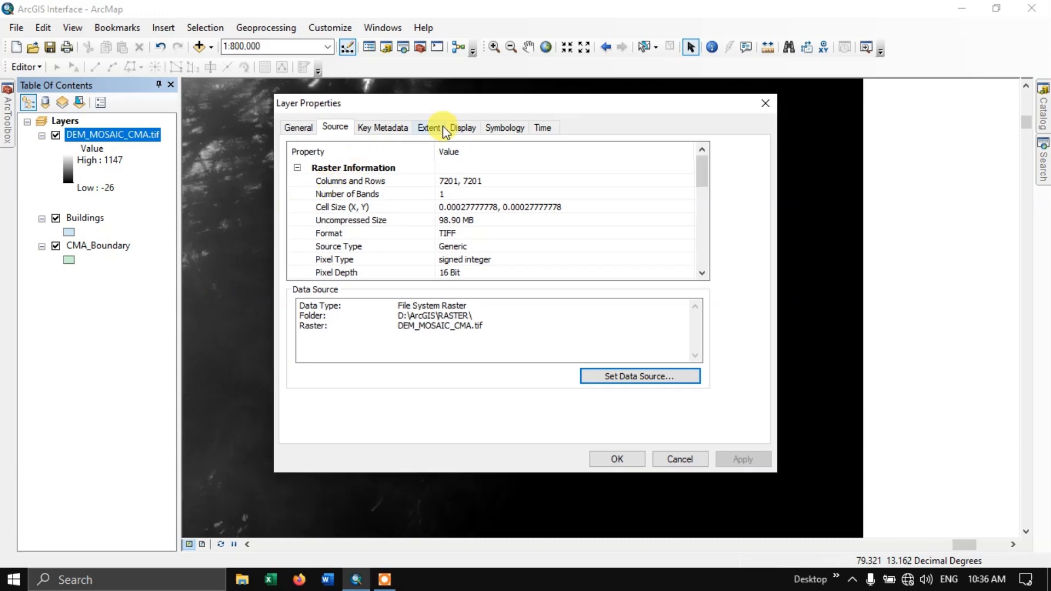
{"action": "left_click", "coordinate": [498, 128]}
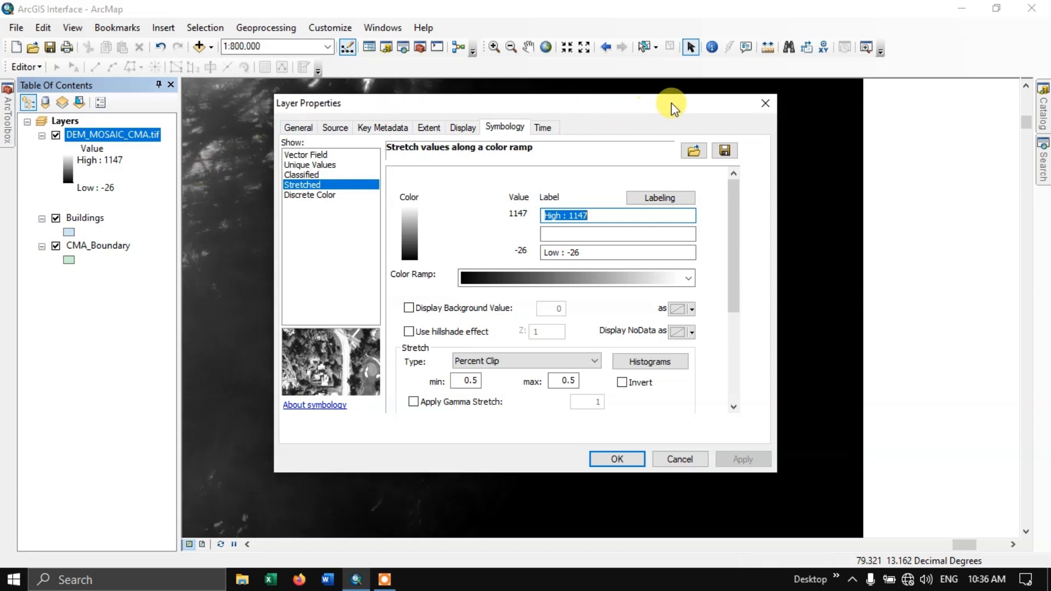
{"action": "left_click", "coordinate": [326, 127]}
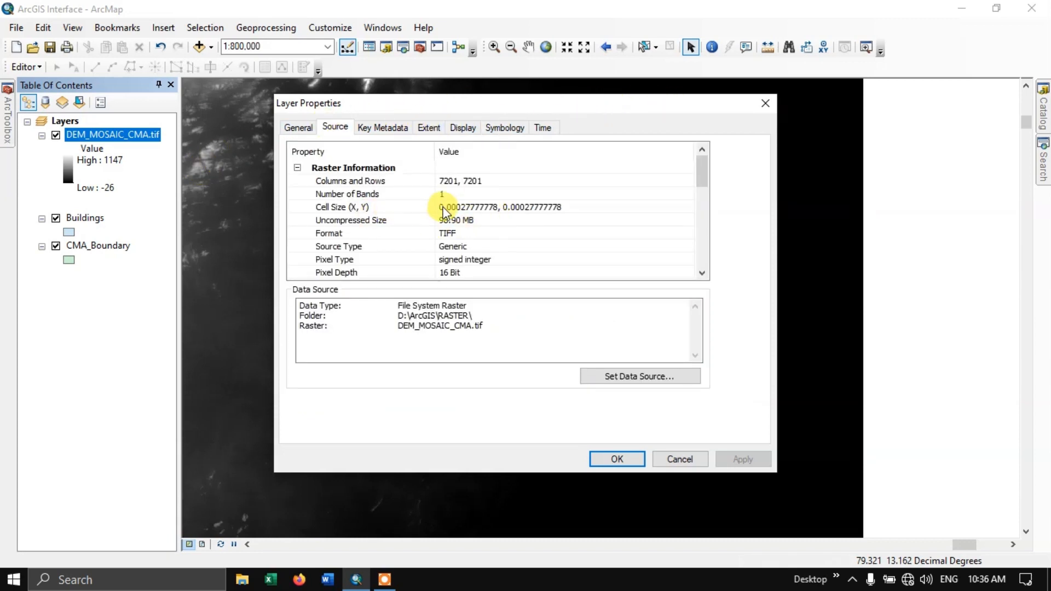
{"action": "scroll", "coordinate": [446, 206], "scroll_direction": "down", "scroll_amount": 6}
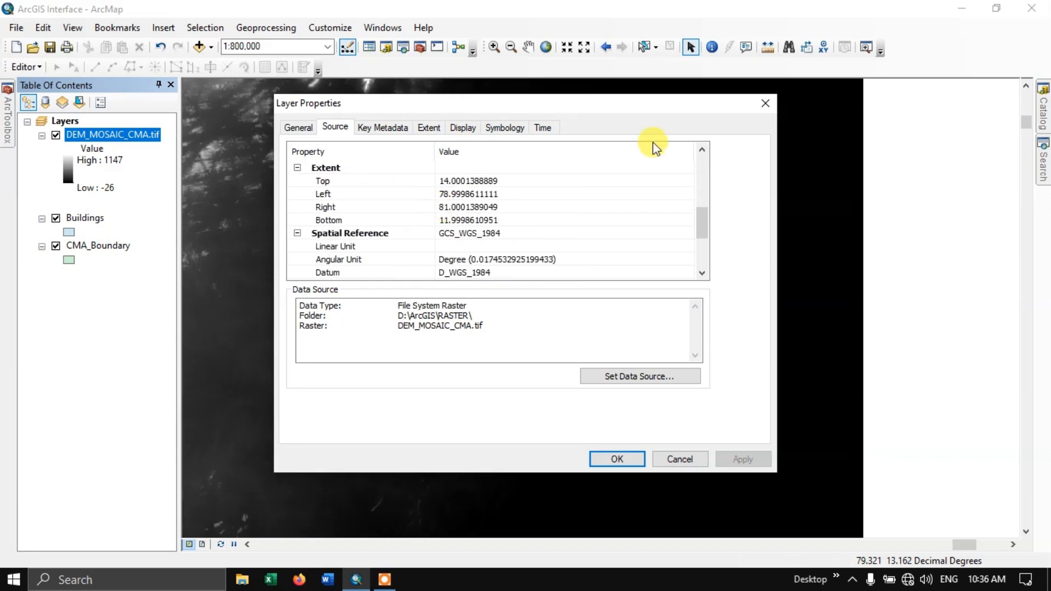
{"action": "left_click", "coordinate": [764, 103]}
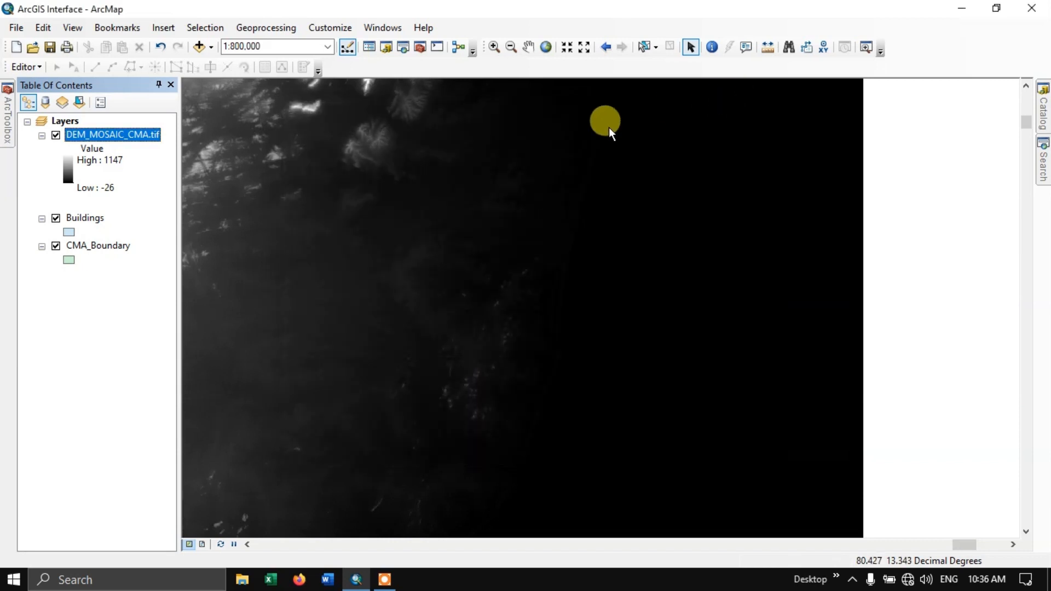
View the layers listed by source, by visibility and by selection, and return to listing them by drawing order.
{"action": "left_click", "coordinate": [45, 103]}
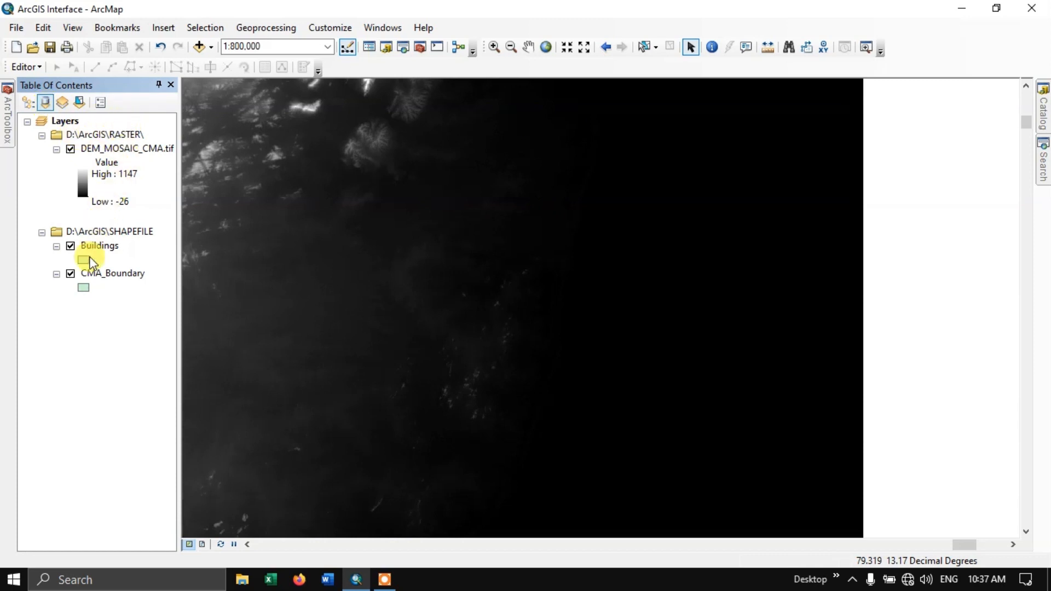
{"action": "left_click", "coordinate": [66, 106]}
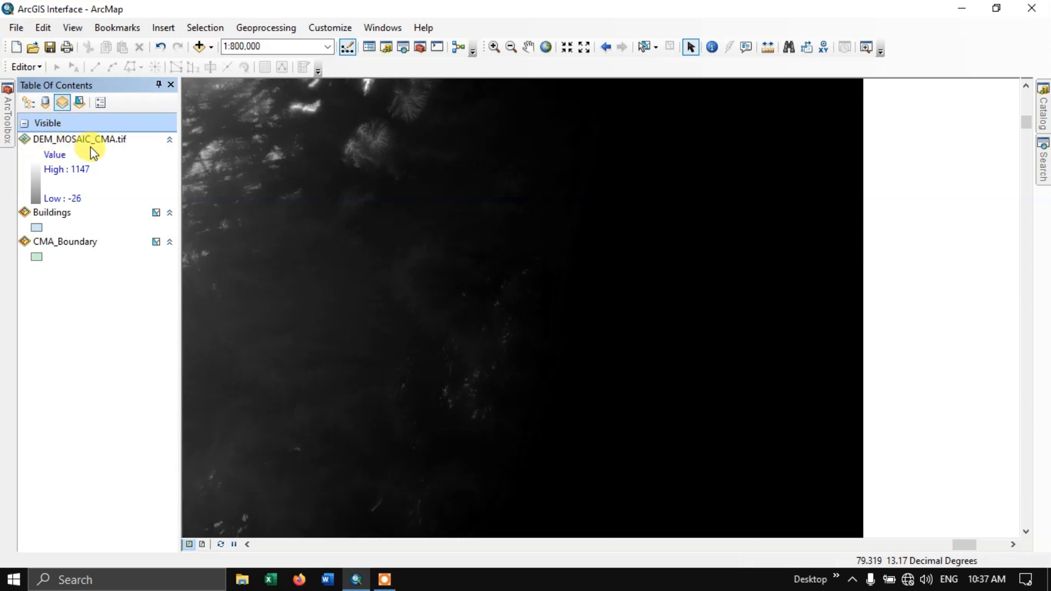
{"action": "left_click", "coordinate": [80, 104]}
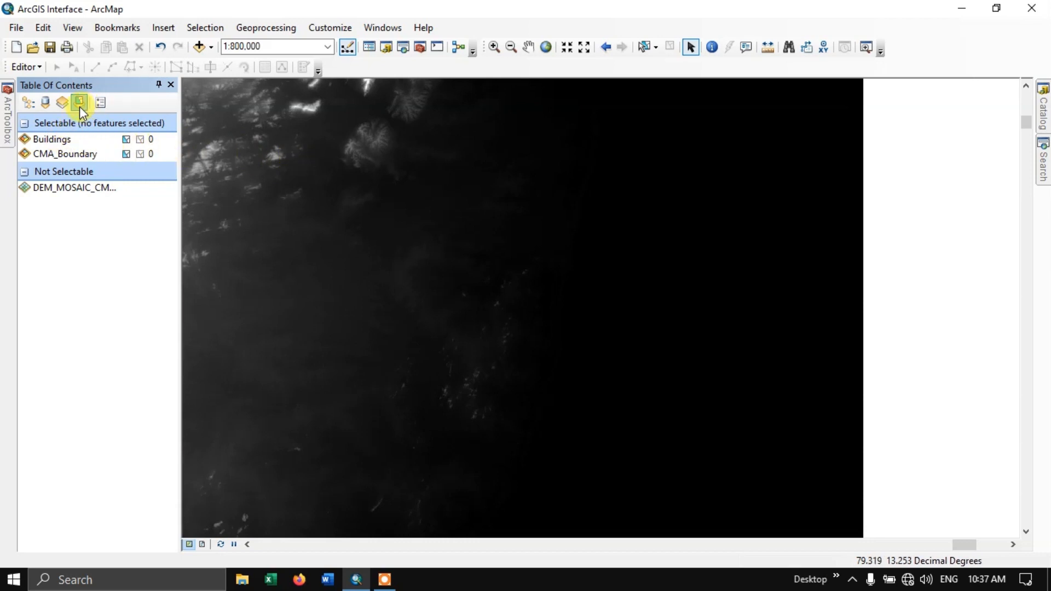
{"action": "left_click", "coordinate": [29, 104]}
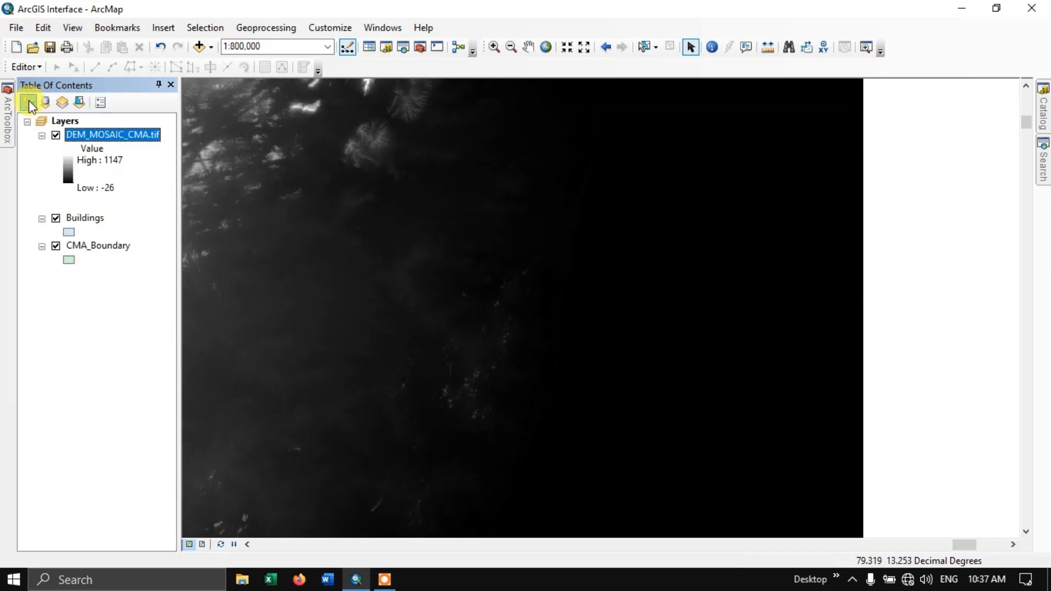